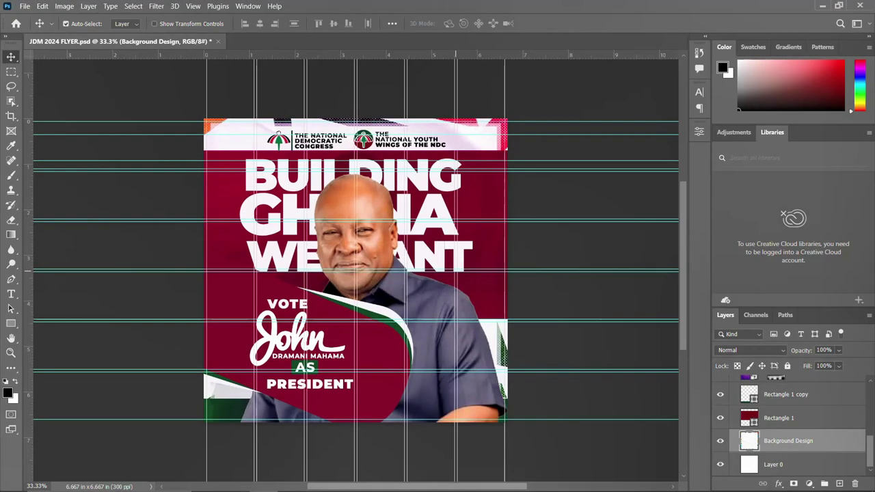
Create a new 2000 × 2000 px, 300 ppi document named 'JDM 2024' with a White background
key(ctrl+n)
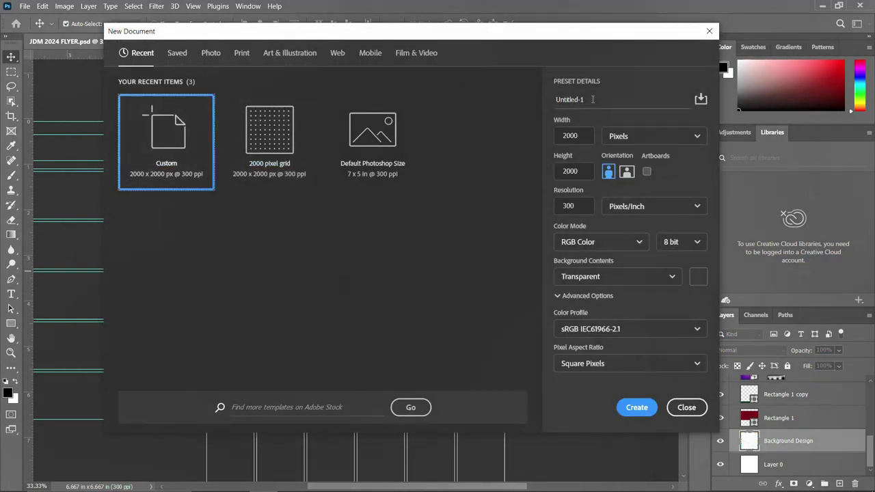
drag(585, 99, 550, 100)
text(JDM )
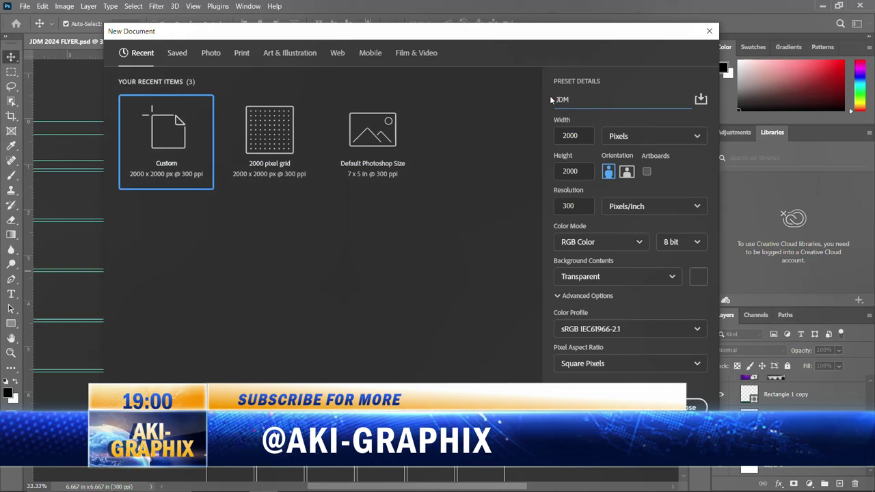
text(2024)
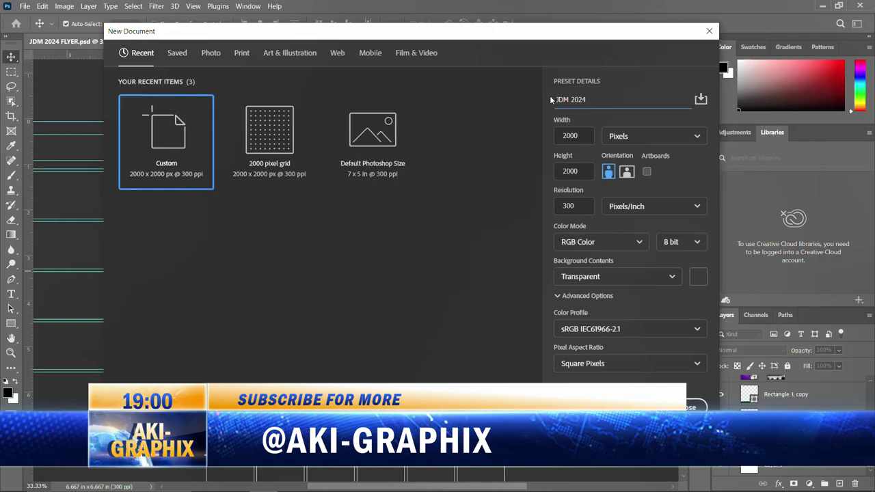
click(601, 276)
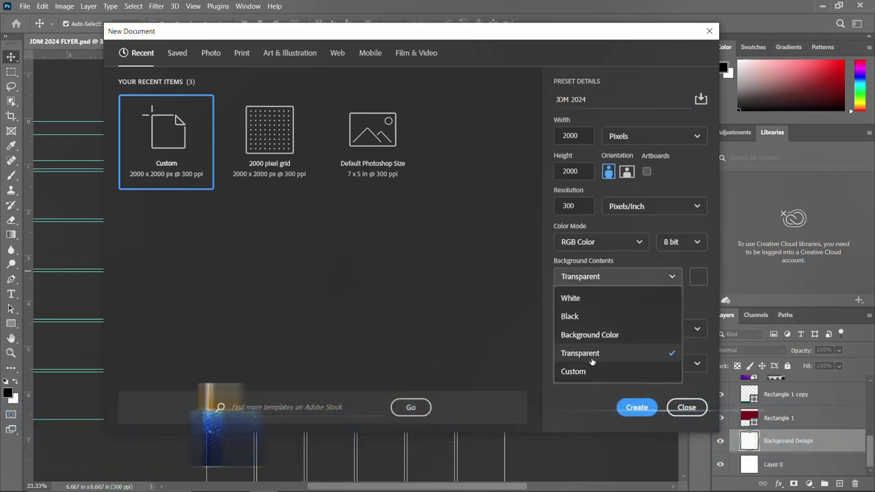
click(588, 298)
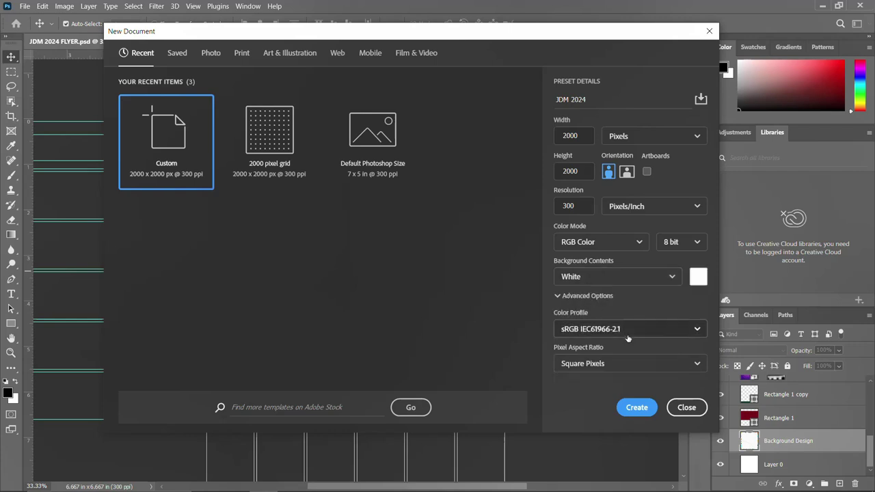
click(633, 409)
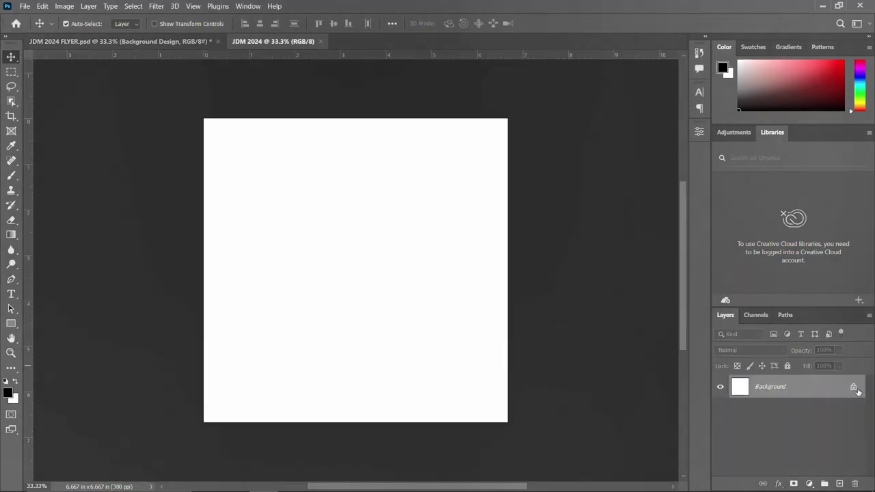
Unlock the Background layer into Layer 0, then check the finished flyer design for reference
click(854, 388)
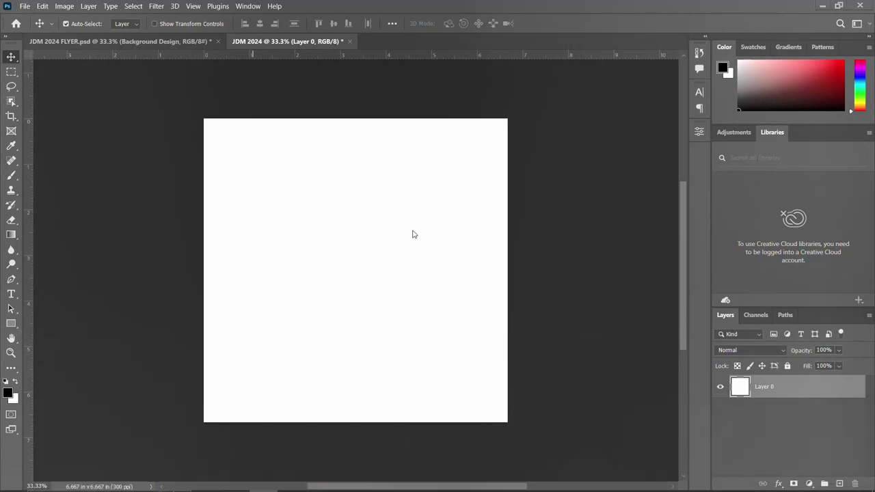
key(super+e)
click(797, 86)
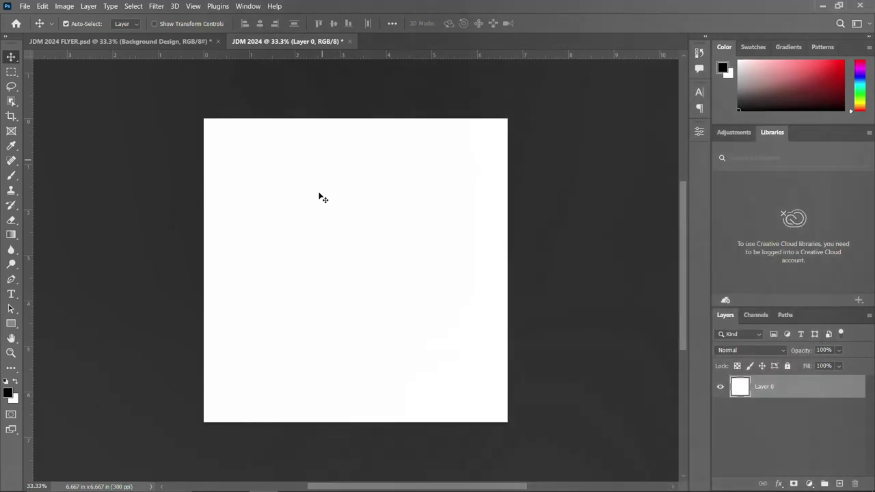
click(195, 45)
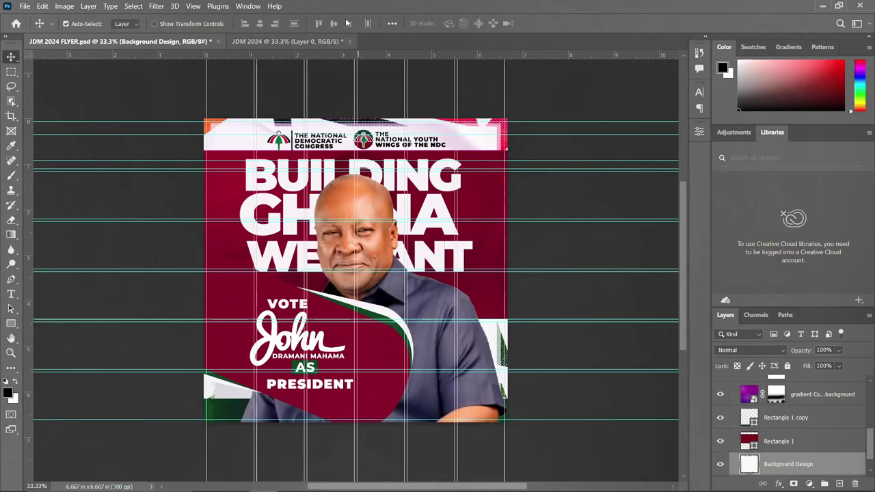
click(287, 41)
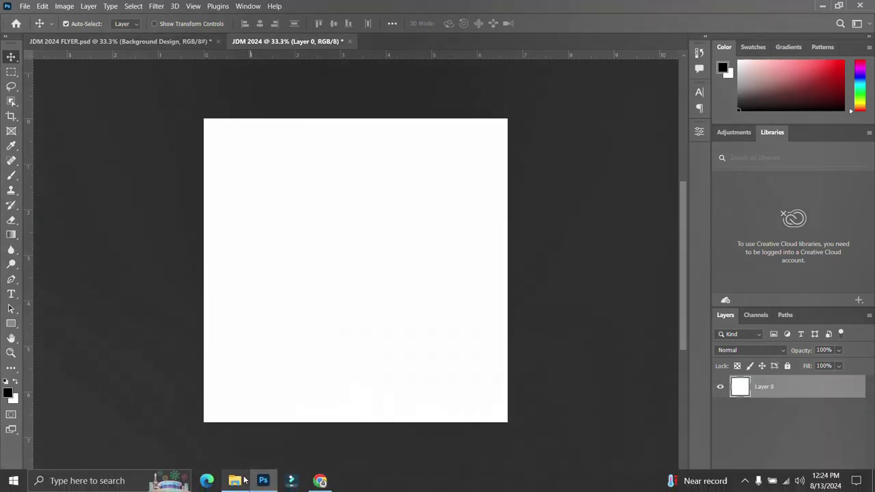
Place Background Design.jfif from the assets folder into the document, accepting it in Camera Raw
click(245, 483)
drag(453, 133, 120, 282)
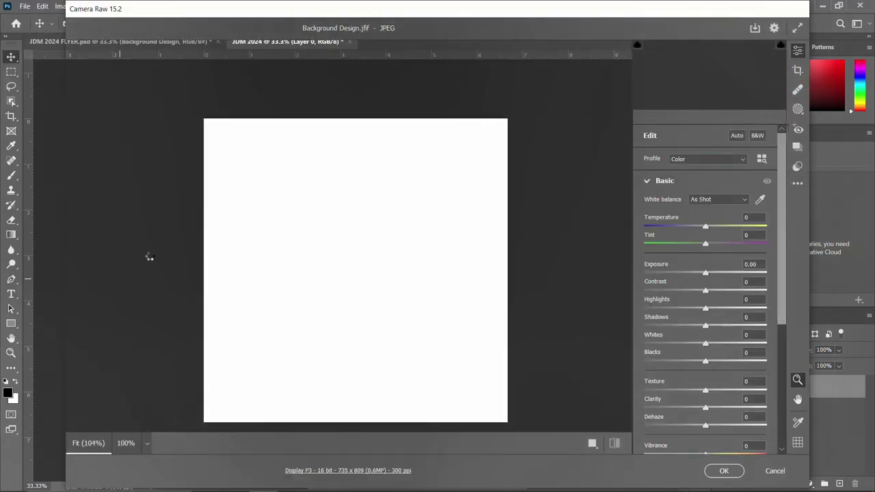
click(721, 470)
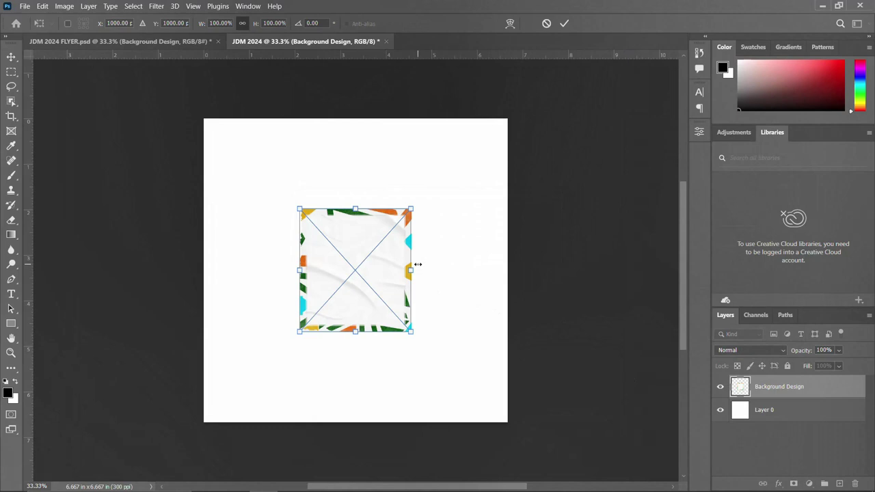
Stretch the Background Design image past every canvas edge and commit the transform
mouse_move(423, 269)
mouse_down()
mouse_move(447, 269)
mouse_move(434, 269)
mouse_up()
drag(367, 208, 367, 184)
drag(301, 257, 272, 267)
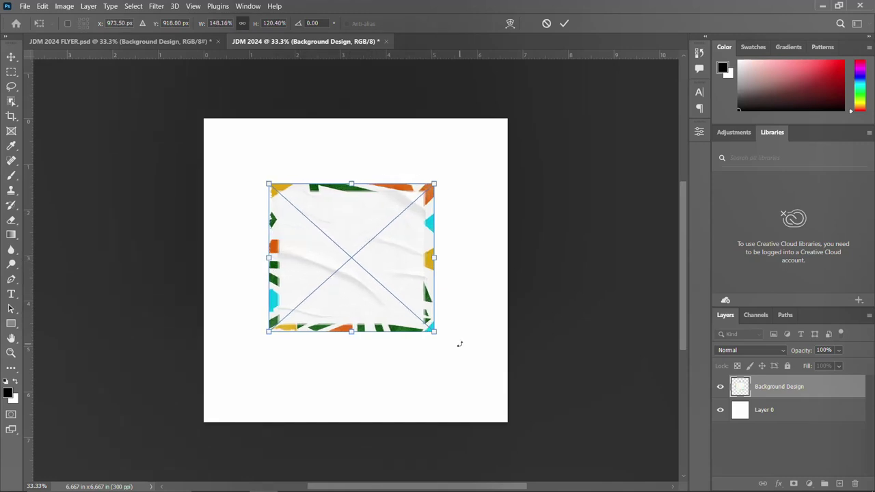
drag(434, 331, 511, 392)
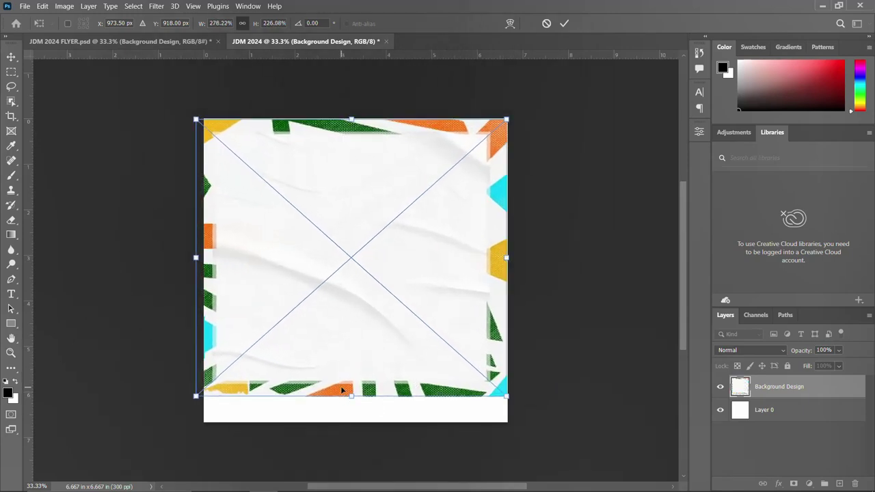
drag(346, 395, 351, 421)
drag(507, 271, 516, 275)
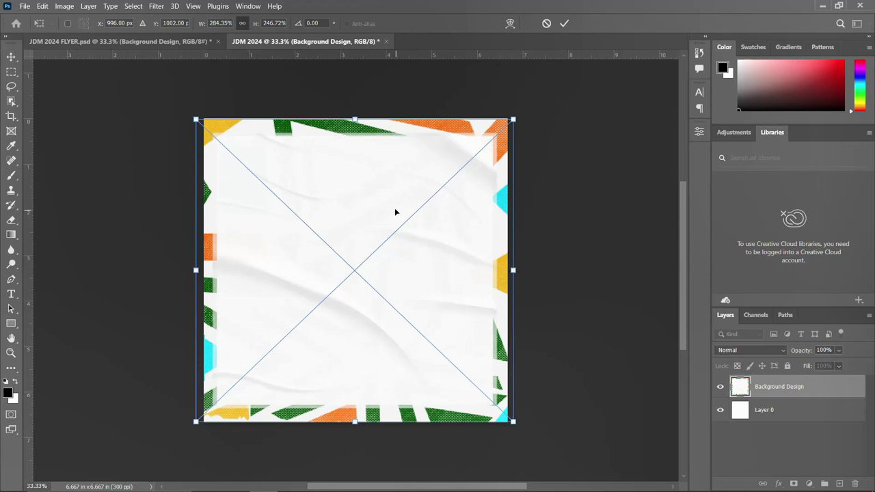
drag(355, 120, 356, 113)
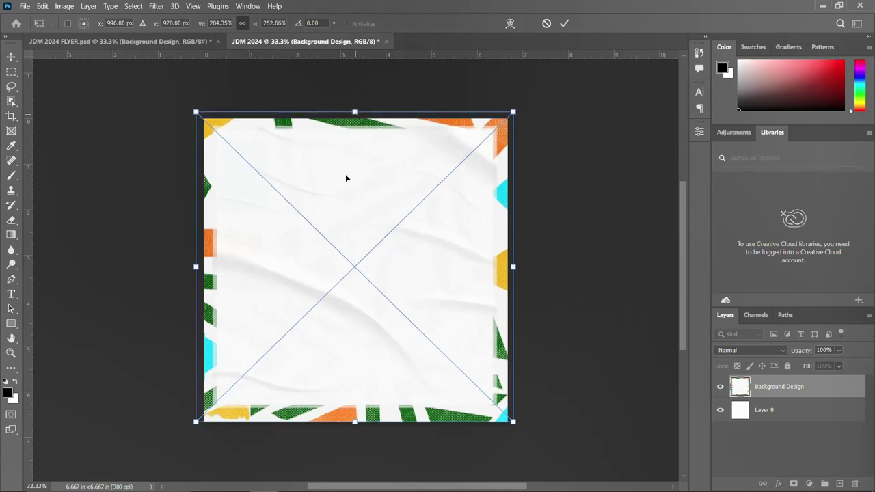
drag(346, 179, 347, 187)
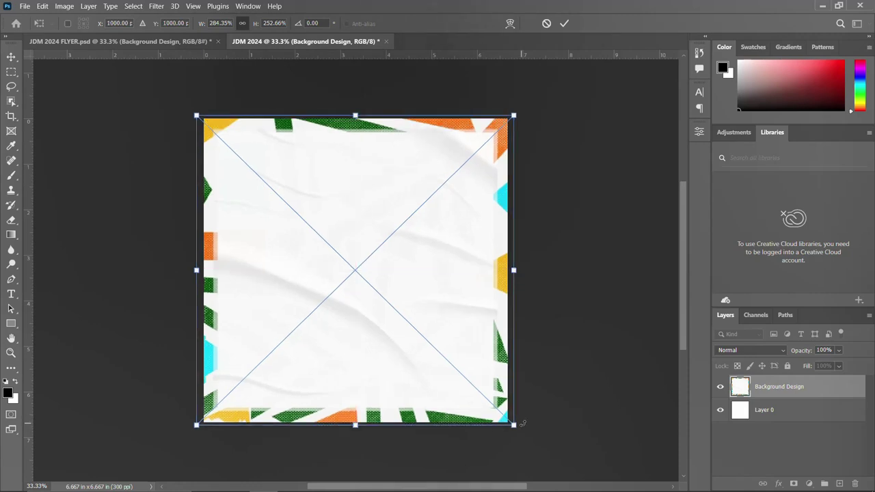
mouse_move(516, 427)
mouse_down()
mouse_move(528, 433)
mouse_move(520, 432)
mouse_up()
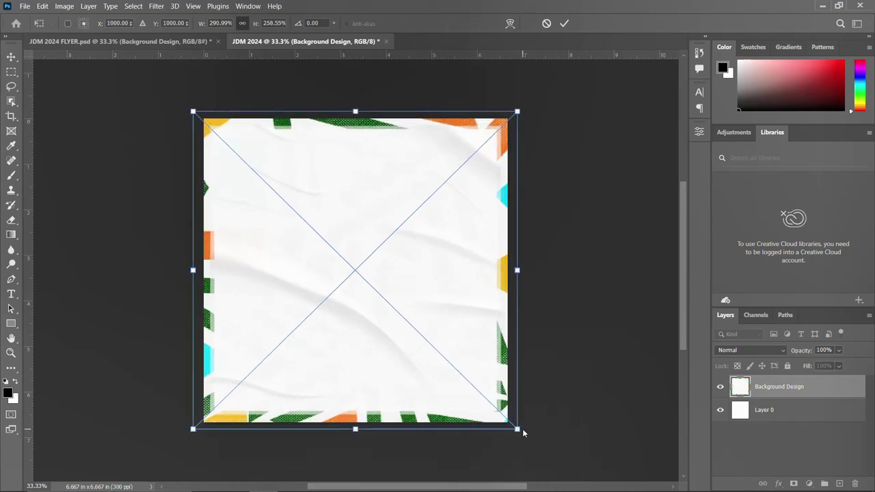
key(Return)
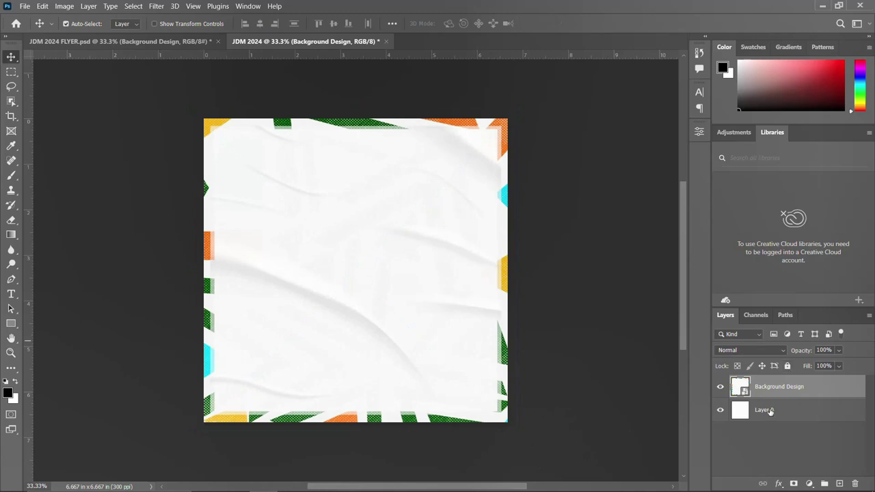
click(259, 479)
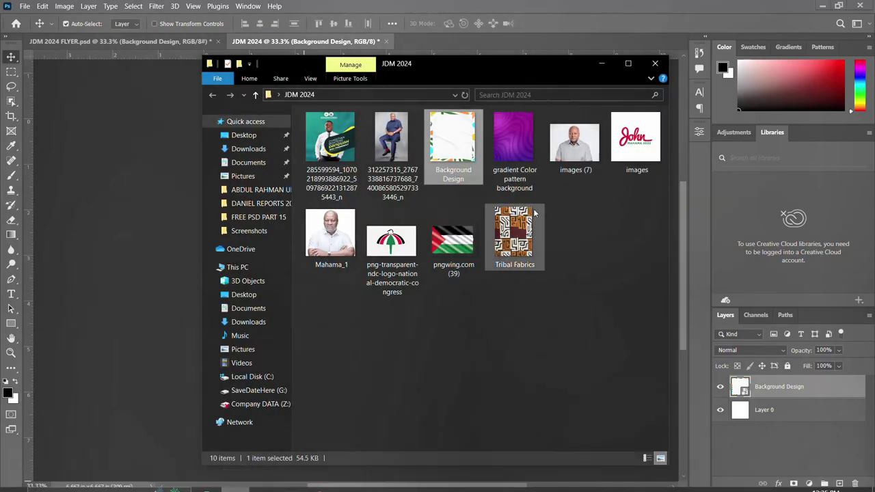
click(511, 151)
drag(518, 137, 138, 285)
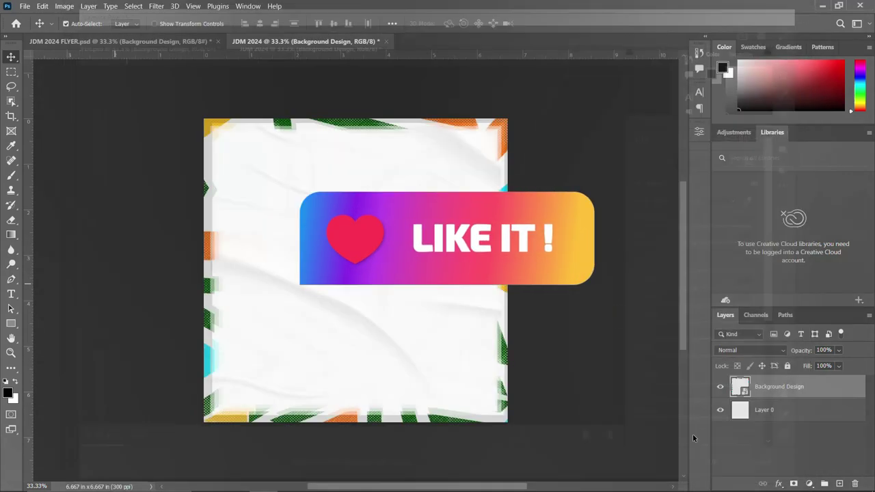
click(774, 470)
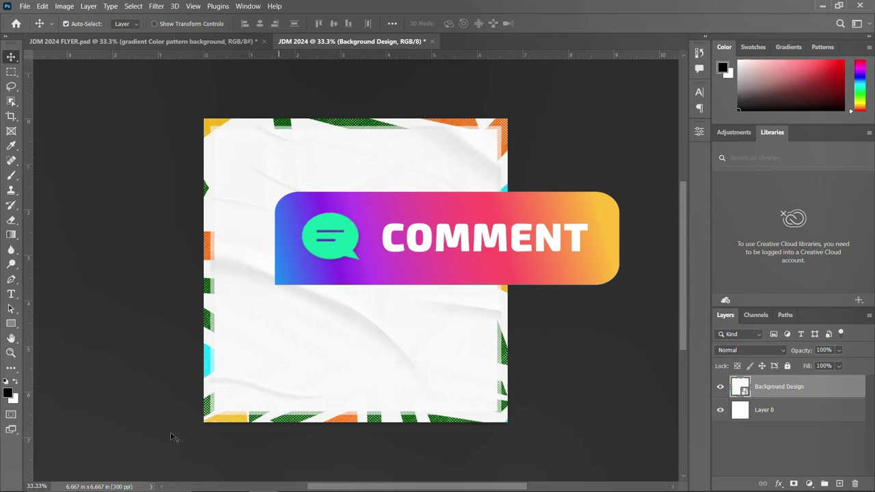
key(u)
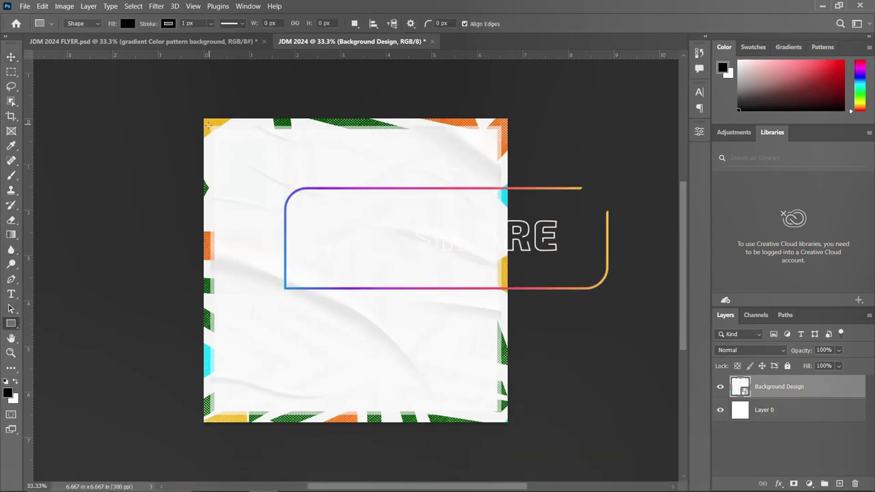
Draw a wide rectangle just below the top border and fill it dark maroon
drag(195, 113, 514, 298)
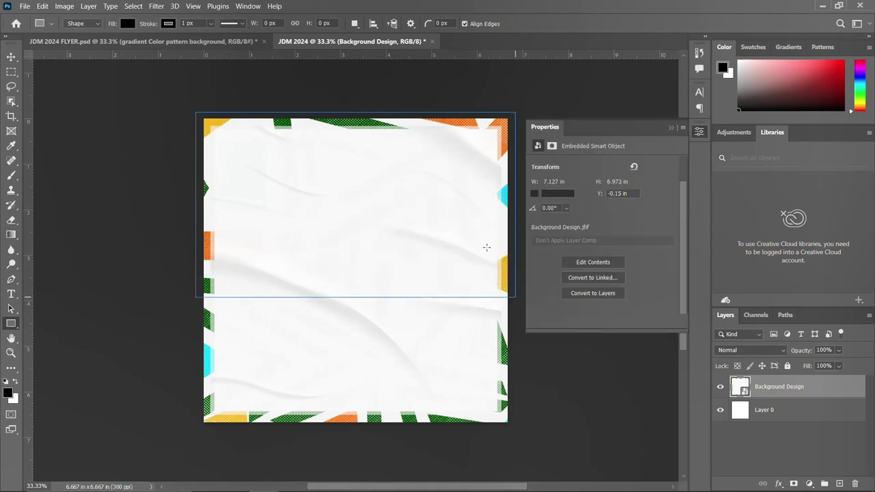
drag(354, 111, 352, 143)
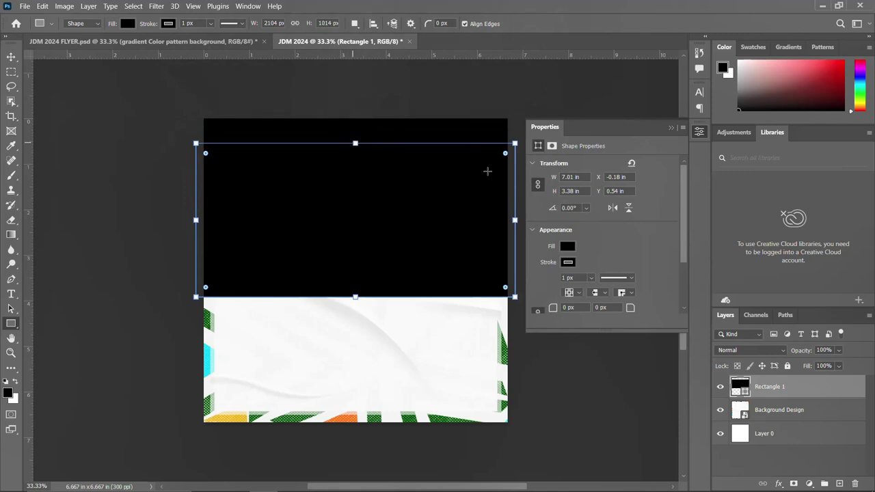
click(567, 247)
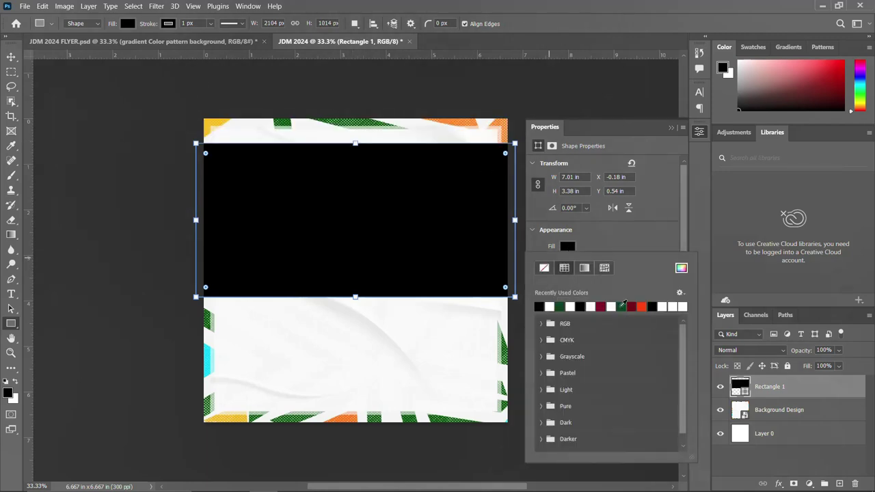
click(600, 306)
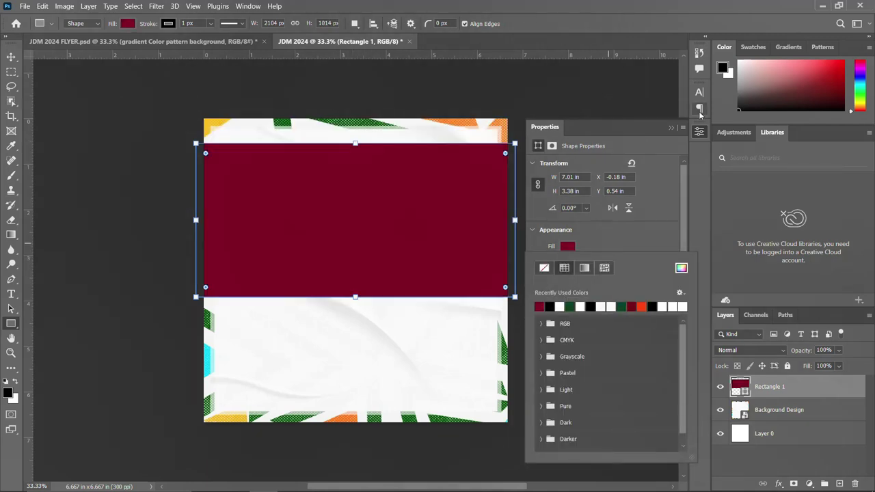
click(699, 132)
click(699, 131)
Make the maroon rectangle taller and drag a duplicate of it lower on the canvas
drag(353, 297, 350, 312)
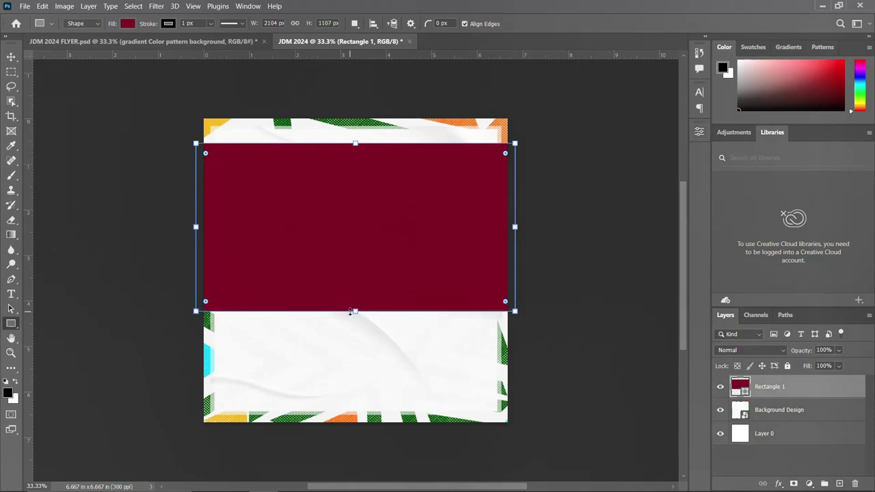
key(Return)
key(v)
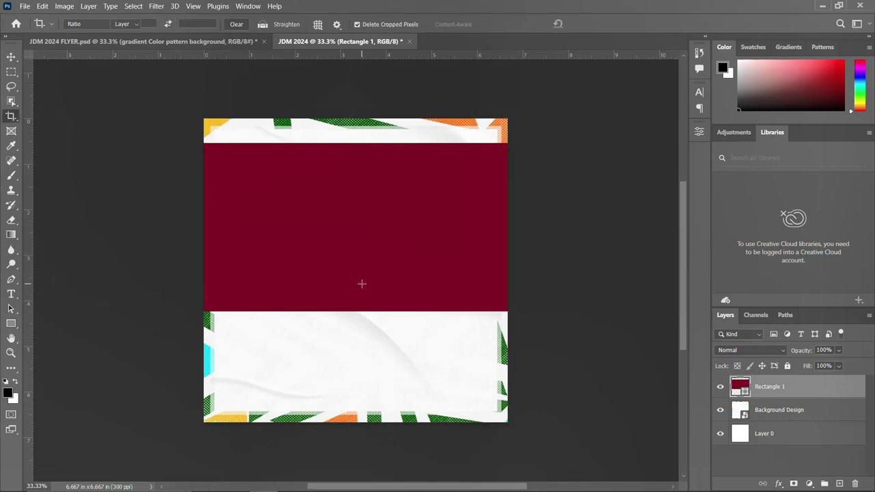
drag(366, 254, 369, 357)
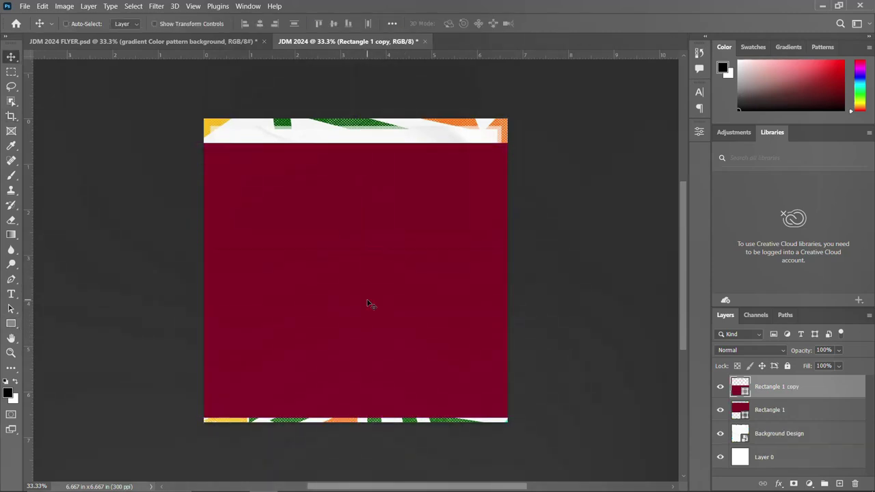
Shorten the rectangle copy and Rectangle 1 with Free Transform, opening a gap between them
key(ctrl+t)
drag(350, 250, 352, 332)
key(Return)
drag(371, 248, 367, 237)
key(ctrl+t)
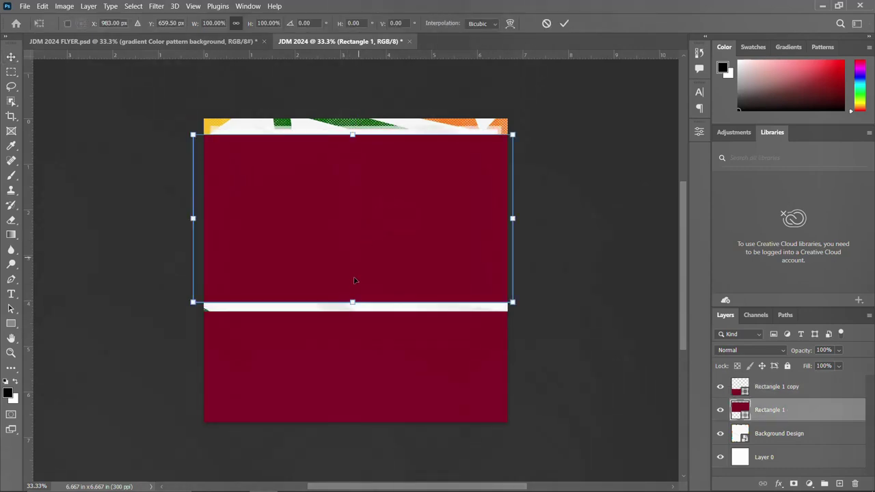
drag(348, 304, 351, 270)
key(Return)
Move the copy up, shorten it to about two-thirds height, and nudge it to leave a thin gap
drag(355, 343, 358, 309)
key(ctrl+t)
drag(353, 405, 357, 358)
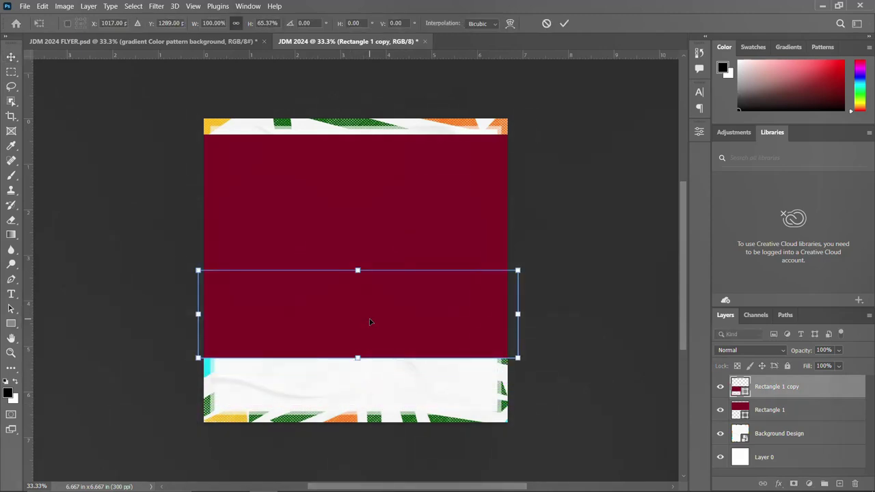
key(Return)
key(Down)
key(Down)
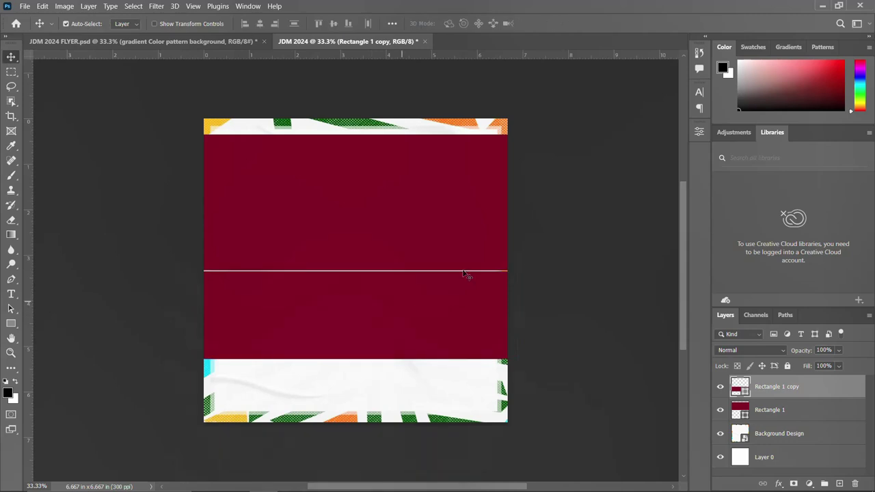
Change the lower band's fill to dark green in Properties
click(700, 133)
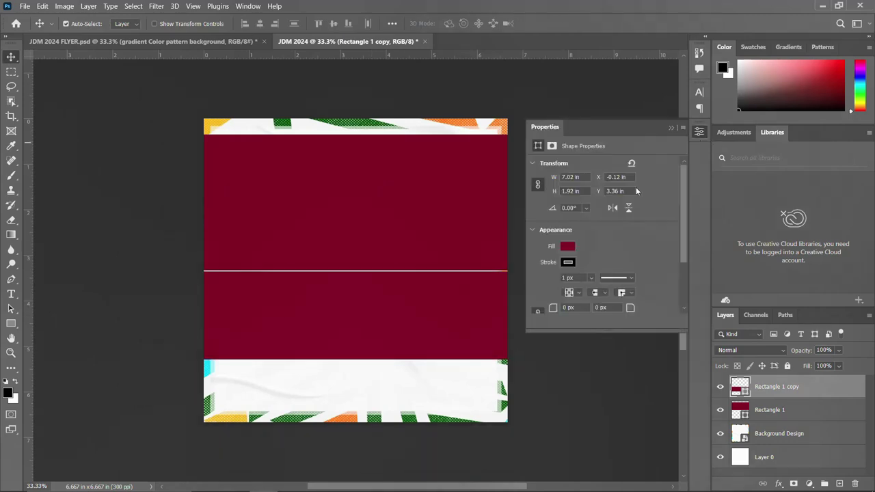
click(568, 246)
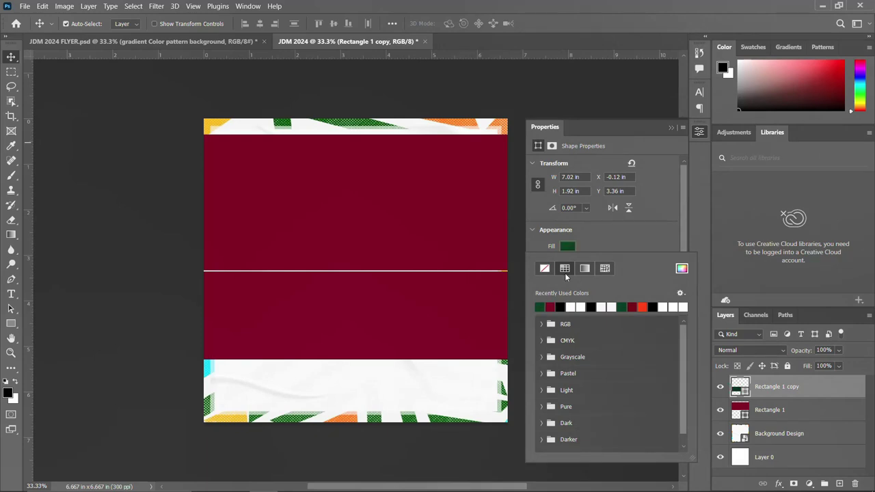
click(570, 307)
click(699, 134)
click(700, 134)
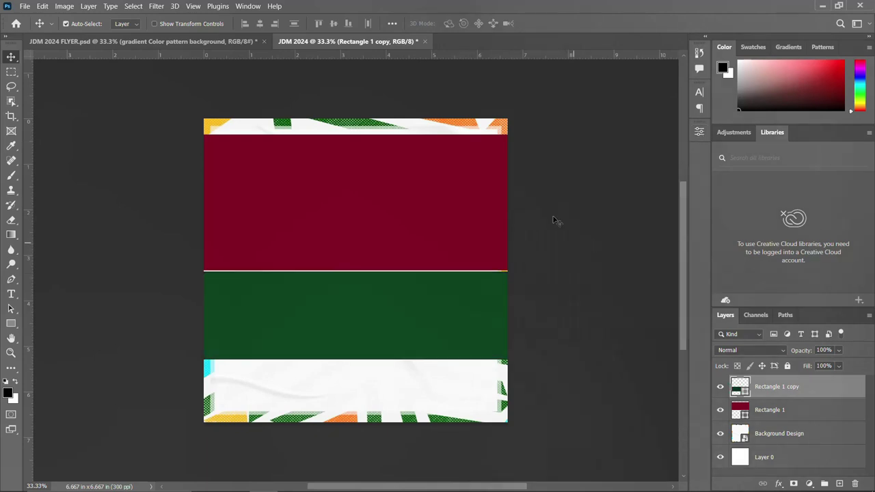
Nudge both the maroon and green bands slightly down with the arrow keys
click(405, 198)
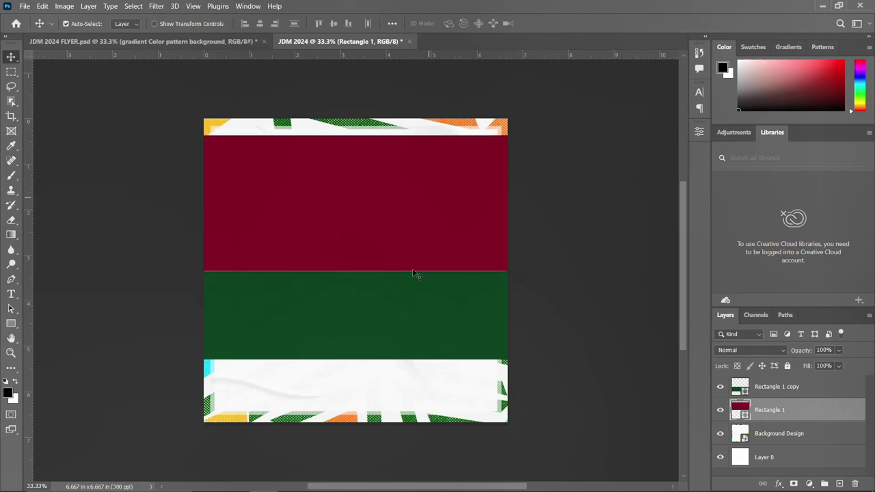
click(409, 323)
key(Down)
key(Down)
key(Down)
key(Down)
key(Down)
key(Down)
key(Down)
key(Down)
key(Down)
key(Down)
key(Down)
key(Down)
key(Down)
key(Down)
key(Down)
key(Down)
key(Down)
key(Down)
key(Down)
key(Down)
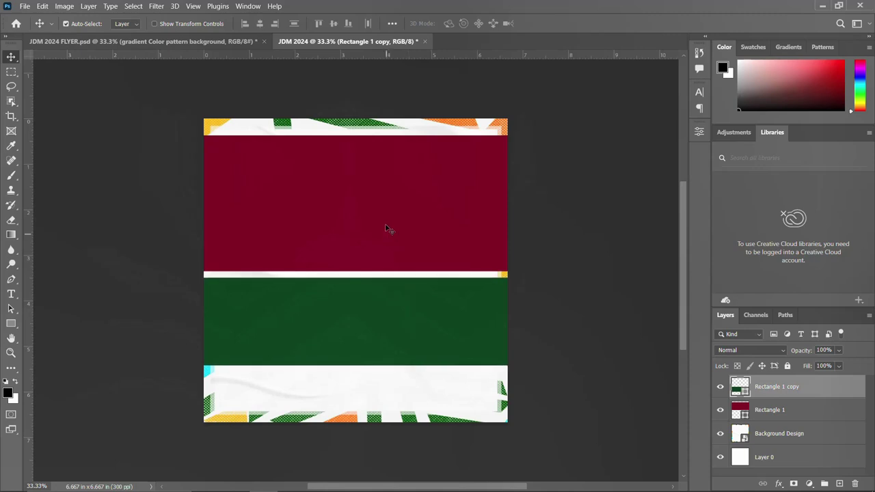
click(387, 228)
key(Down)
key(Down)
key(Down)
key(Down)
key(Down)
key(Down)
key(Down)
key(Down)
key(Down)
key(Down)
key(Down)
key(Down)
key(Down)
key(Down)
key(Down)
key(Down)
key(Down)
key(Down)
key(Down)
key(Down)
key(Down)
key(Down)
key(Down)
key(Down)
key(Down)
key(Down)
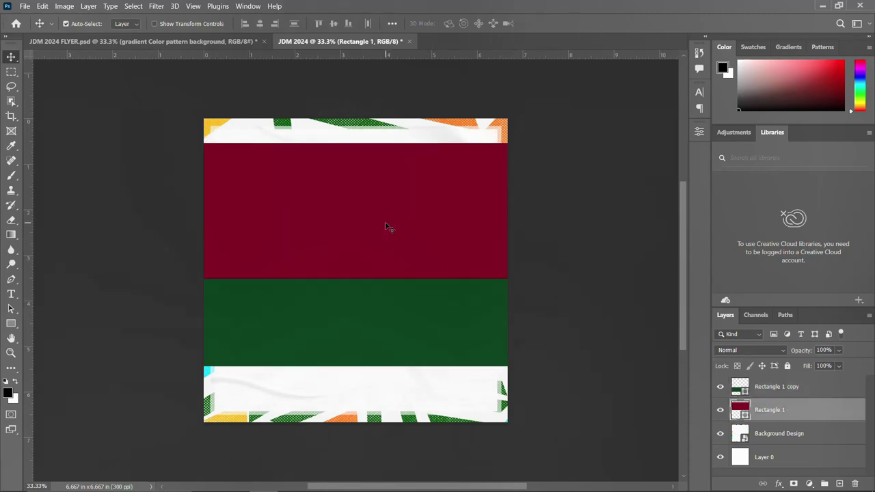
click(369, 323)
key(Down)
key(Down)
key(Down)
key(Down)
key(Down)
key(Down)
key(Down)
key(Down)
key(Down)
key(Down)
key(Down)
key(Down)
key(Down)
key(Down)
key(Down)
key(Down)
key(Down)
key(Down)
key(Down)
key(Down)
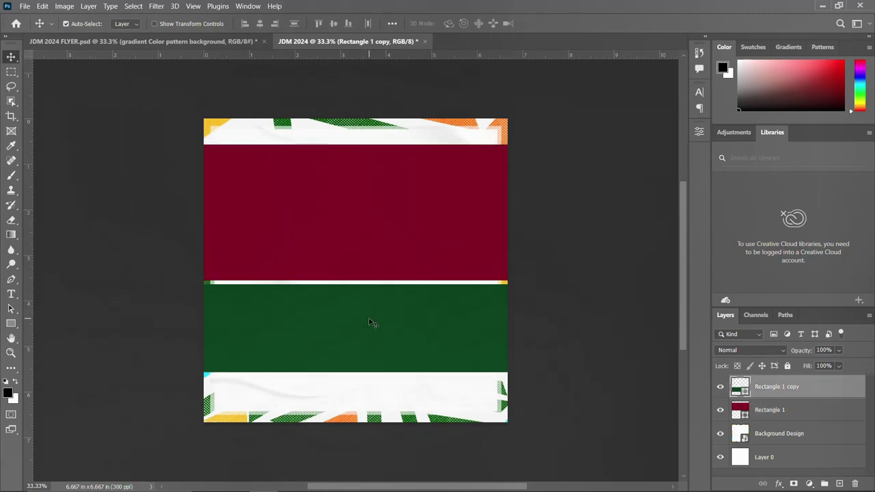
click(379, 249)
key(Down)
key(Down)
key(Down)
key(Down)
key(Down)
key(Down)
key(Down)
key(Down)
key(Down)
key(Down)
key(Down)
key(Down)
key(Down)
key(Down)
key(Down)
key(Down)
key(Down)
key(Down)
key(Down)
key(Down)
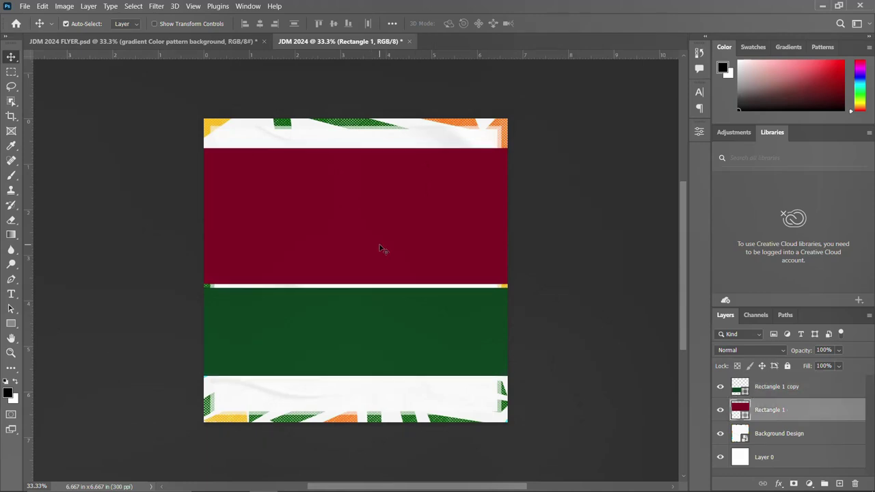
key(Down)
key(Down)
key(Down)
key(Down)
key(Down)
key(Down)
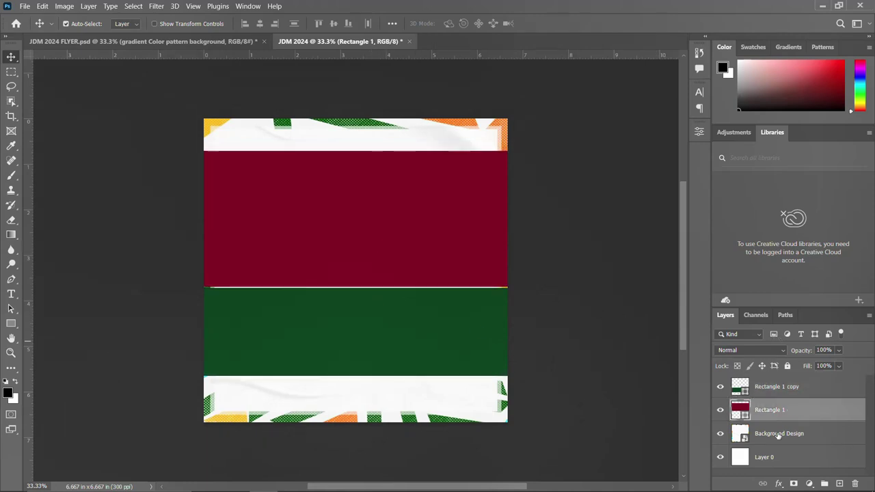
Place the purple gradient Color pattern background image into the flyer, accepting it in Camera Raw
click(235, 481)
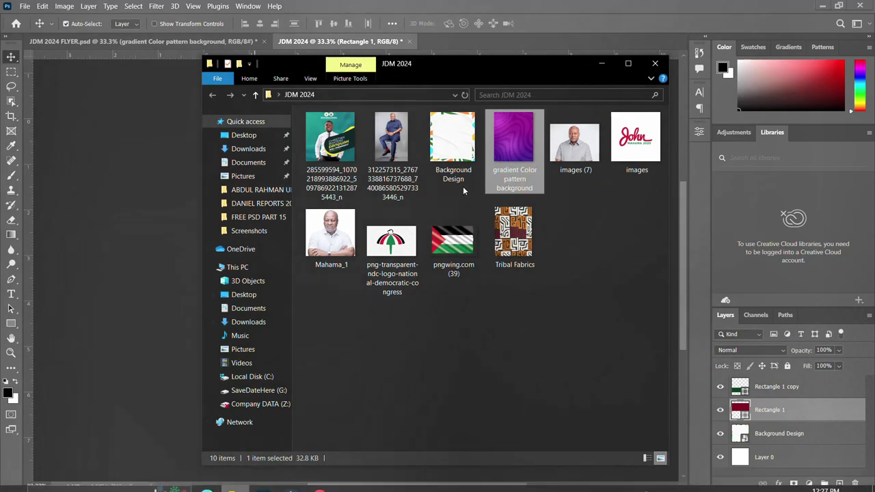
mouse_move(126, 264)
mouse_down()
mouse_move(105, 264)
mouse_move(134, 269)
mouse_up()
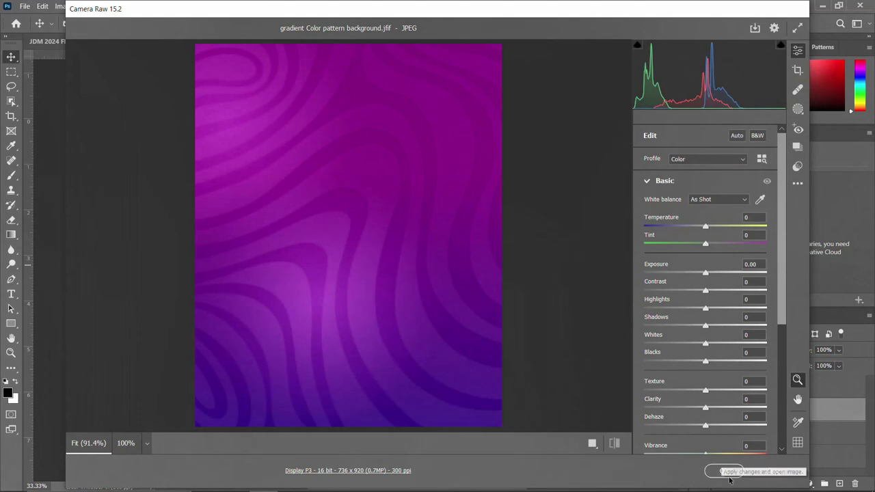
click(729, 480)
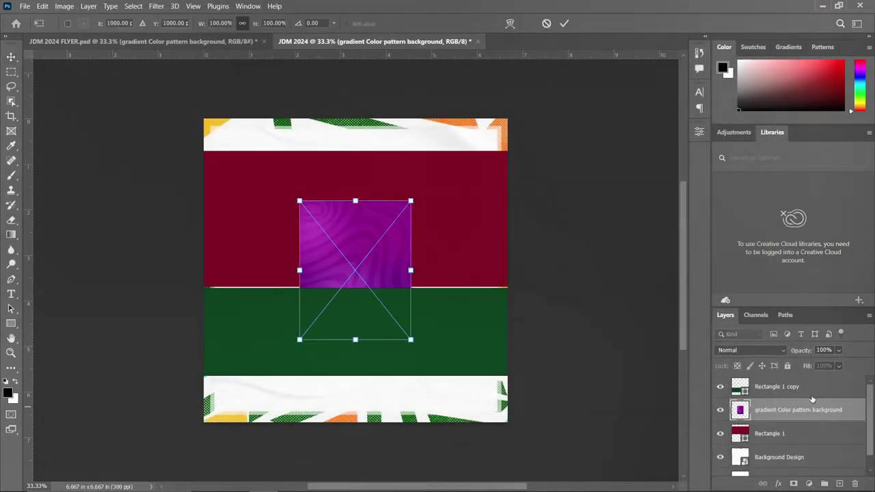
key(Return)
Move the purple image layer to the top and scale it to cover the whole canvas
drag(799, 418, 804, 384)
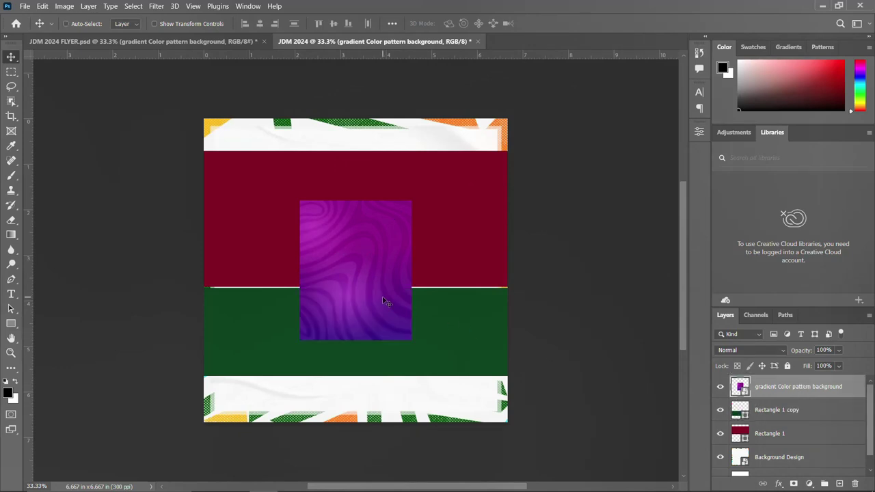
key(ctrl+t)
drag(411, 340, 485, 400)
drag(485, 274, 511, 276)
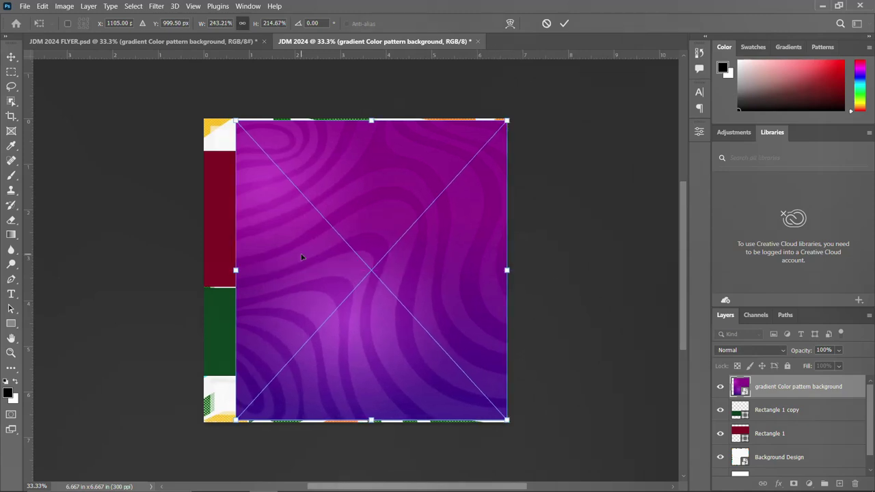
drag(235, 271, 205, 277)
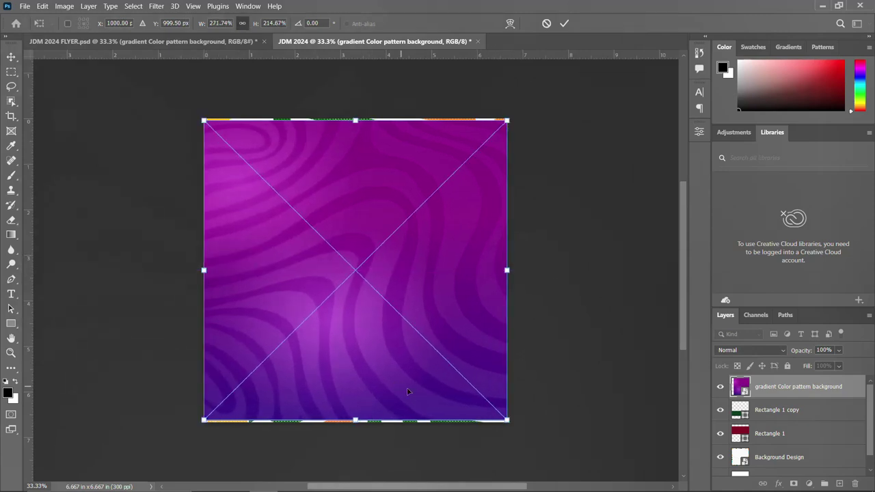
drag(510, 420, 528, 435)
key(Return)
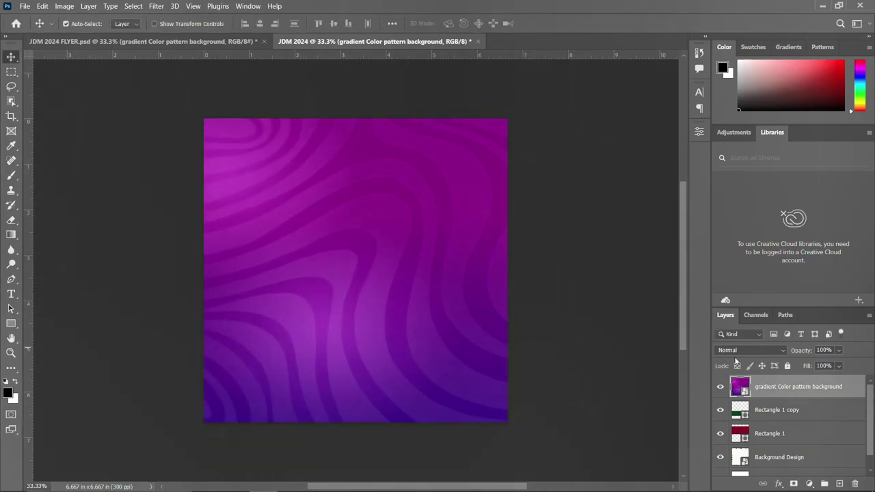
Set the purple pattern layer's blend mode to Overlay after briefly trying Multiply
click(748, 350)
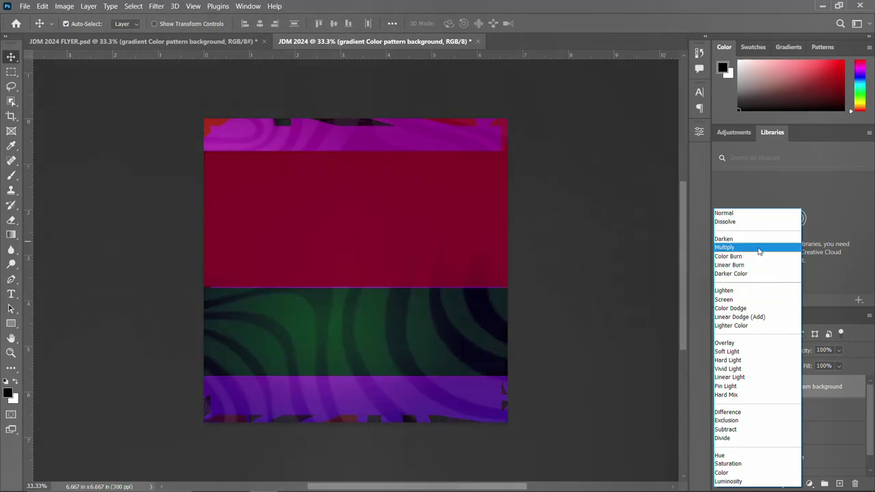
click(758, 248)
scroll(736, 347, up, 3)
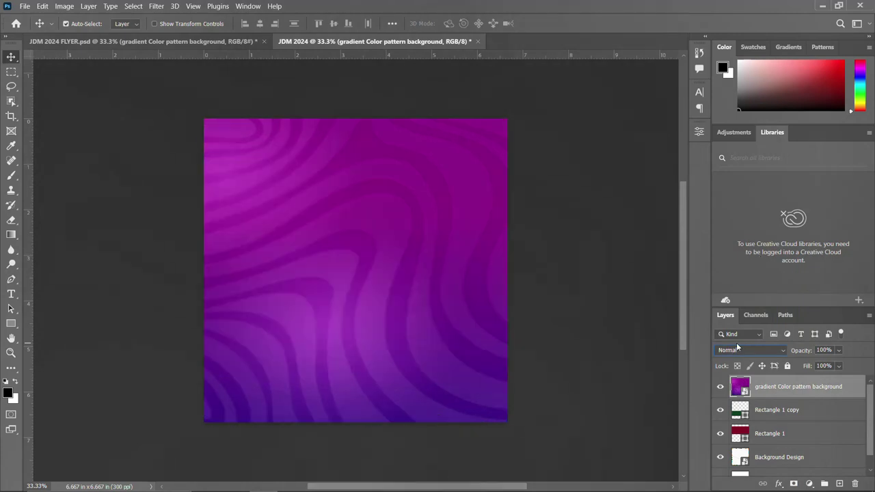
click(740, 349)
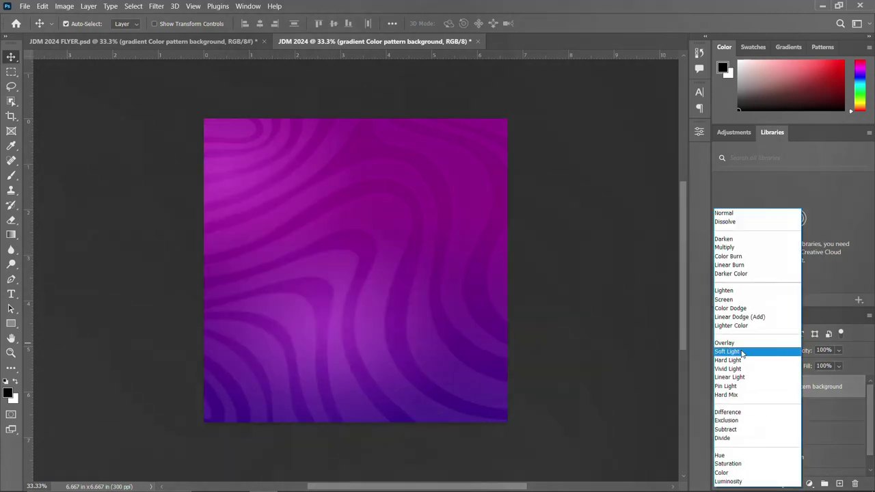
click(736, 344)
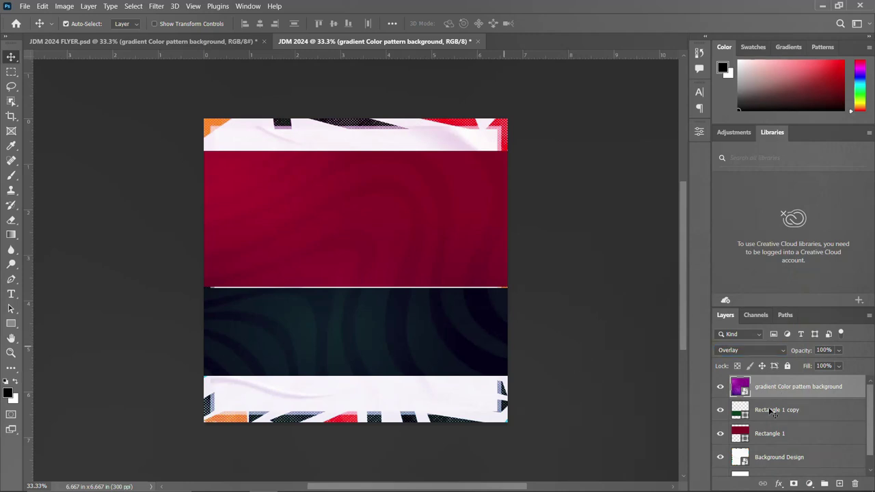
click(792, 410)
Move the dark green band lower and shift both bands down with Shift+Down nudges
key(ctrl+t)
drag(424, 351, 428, 374)
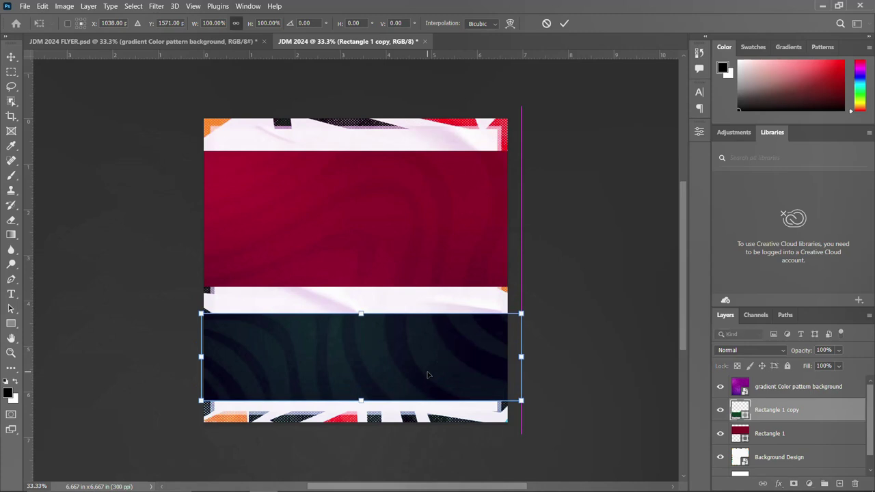
key(Return)
click(428, 374)
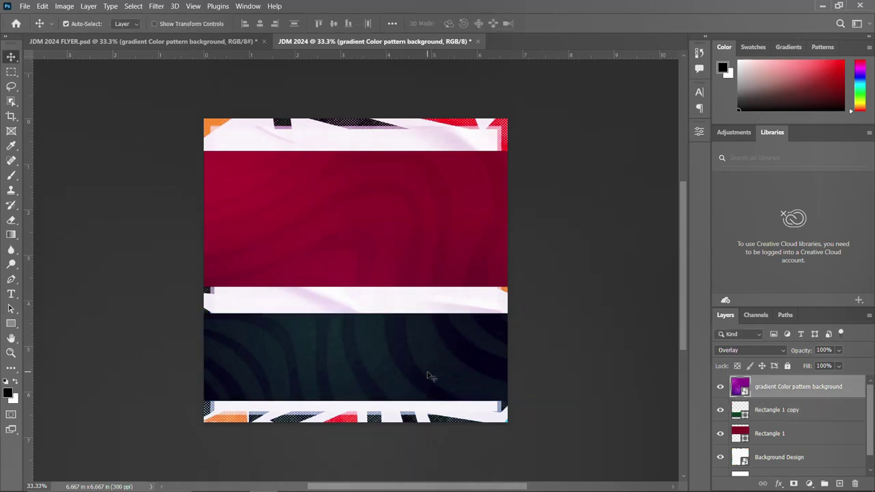
click(771, 434)
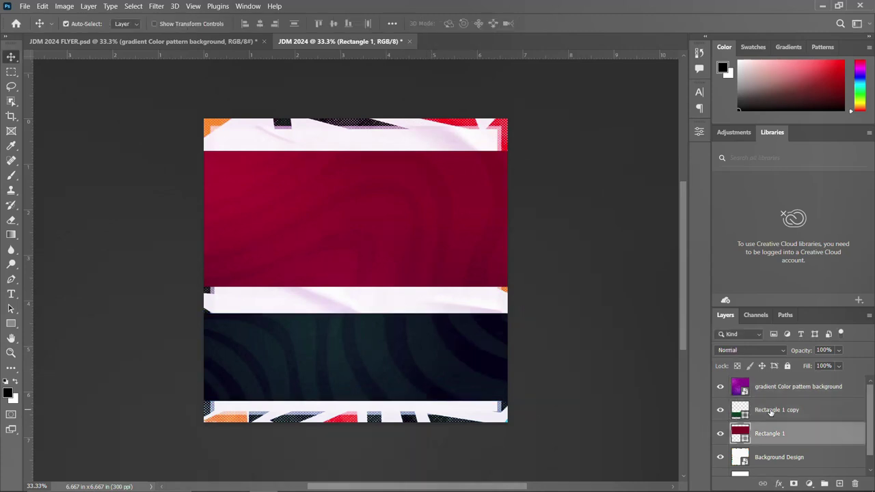
click(771, 410)
key(shift+Down)
key(shift+Down)
key(shift+Down)
key(shift+Down)
key(shift+Down)
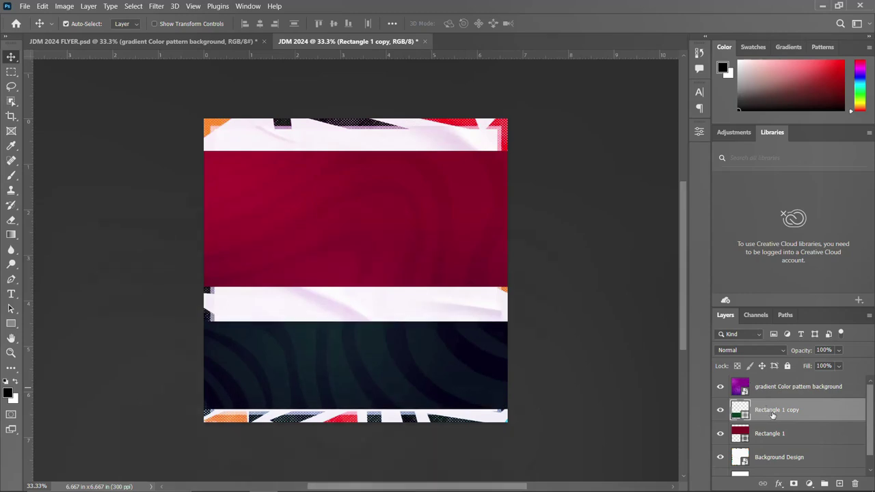
click(777, 440)
key(shift+Down)
key(shift+Down)
key(shift+Down)
key(shift+Down)
key(shift+Down)
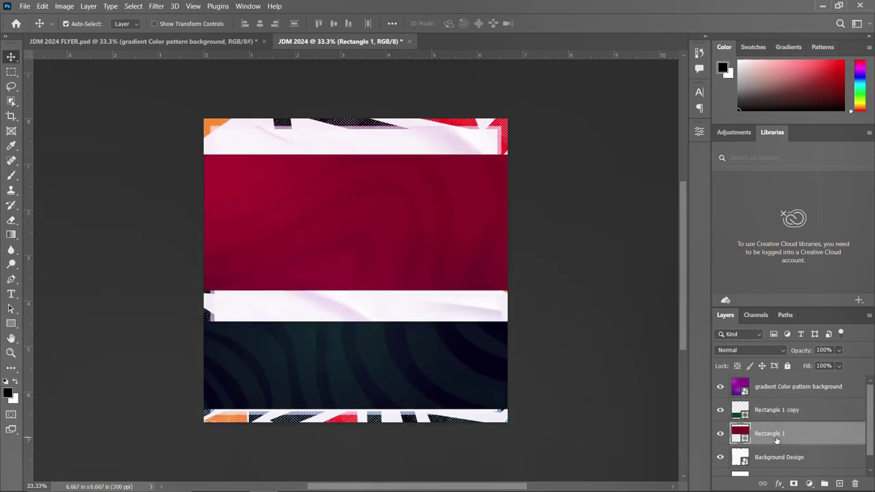
key(shift+Down)
key(shift+Down)
key(shift+Down)
key(shift+Down)
key(shift+Down)
key(shift+Down)
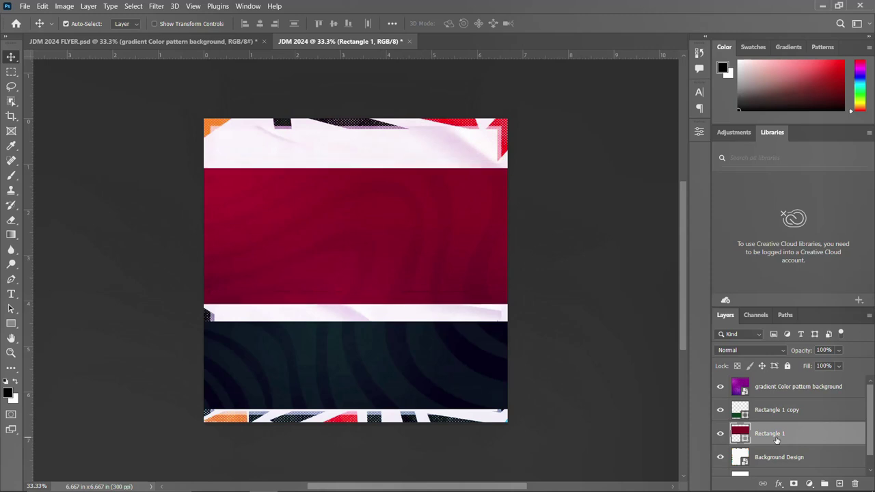
key(shift+Down)
key(shift+Down)
key(shift+Down)
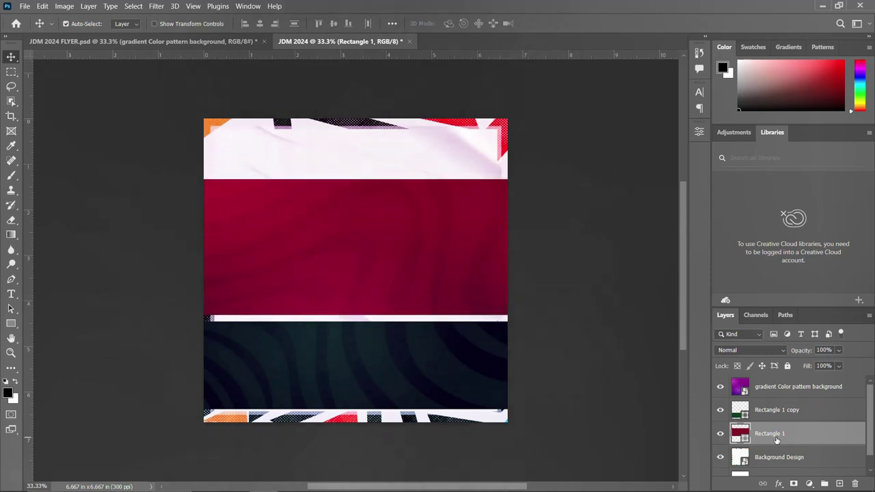
Raise the maroon band's top edge toward the top border with Free Transform
key(ctrl+t)
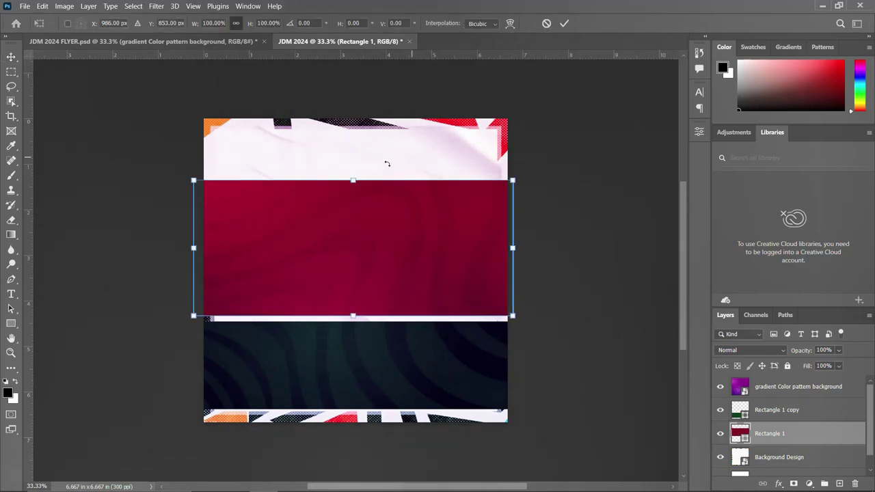
drag(350, 177, 350, 152)
key(Return)
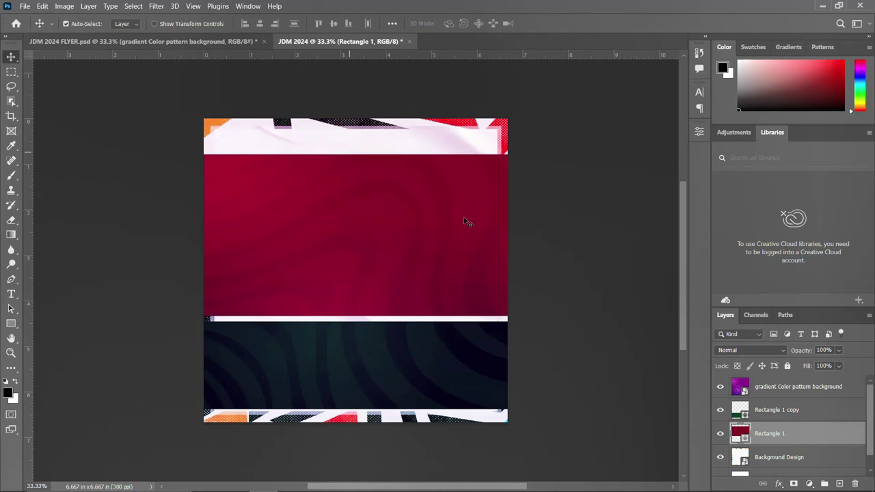
click(794, 387)
Add a layer mask to the purple pattern layer and brush black over the lower band
click(793, 483)
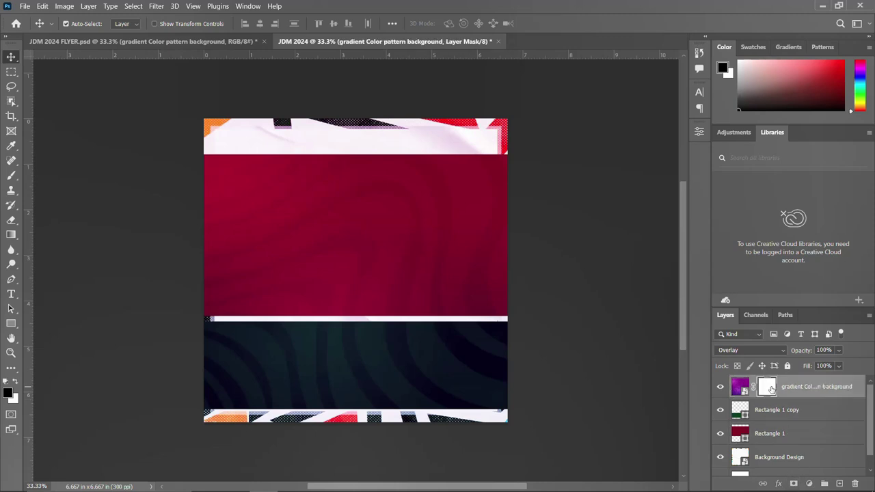
key(b)
mouse_move(509, 386)
mouse_down()
mouse_move(250, 426)
mouse_move(227, 417)
mouse_up()
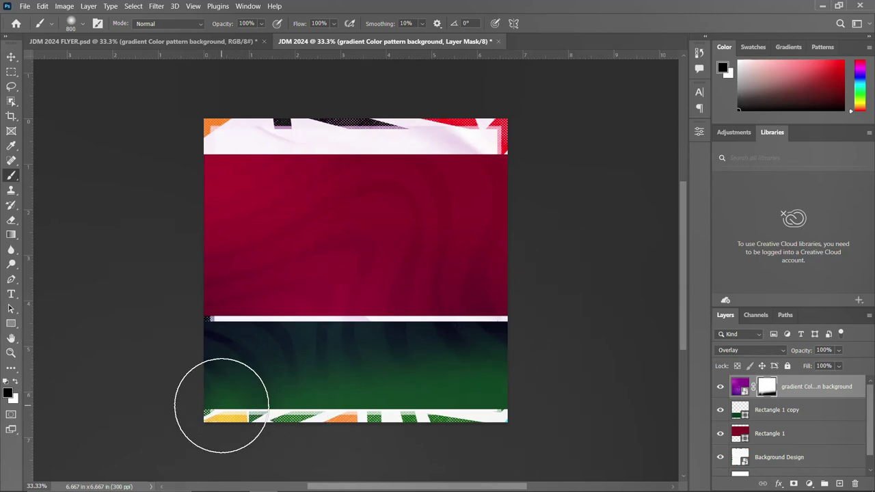
mouse_move(432, 384)
mouse_down()
mouse_move(307, 307)
mouse_move(230, 325)
mouse_move(266, 317)
mouse_move(584, 344)
mouse_move(472, 337)
mouse_move(515, 326)
mouse_move(422, 388)
mouse_move(434, 413)
mouse_up()
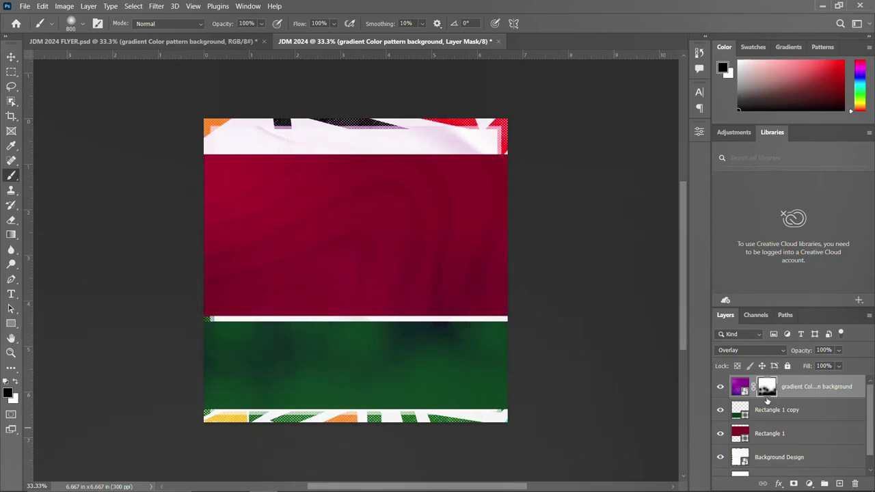
click(11, 56)
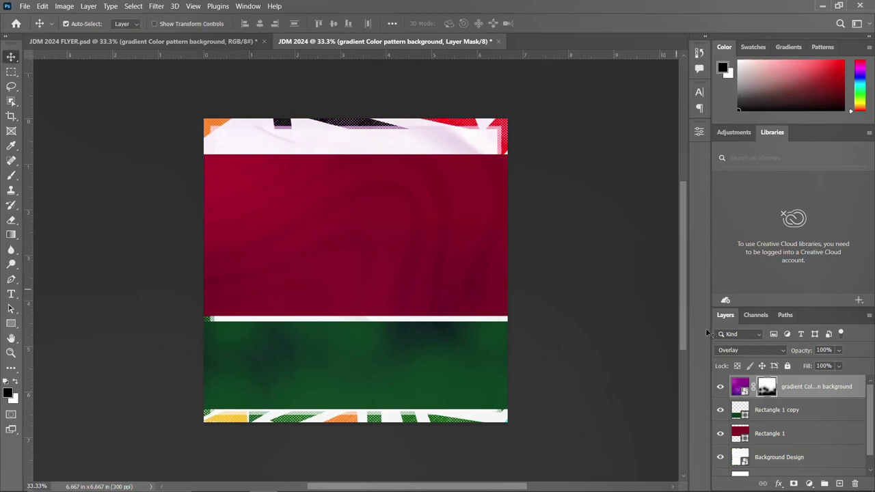
Group every layer down to Layer 0 as 'BG', then expand it and select the pattern layer
scroll(771, 454, down, 1)
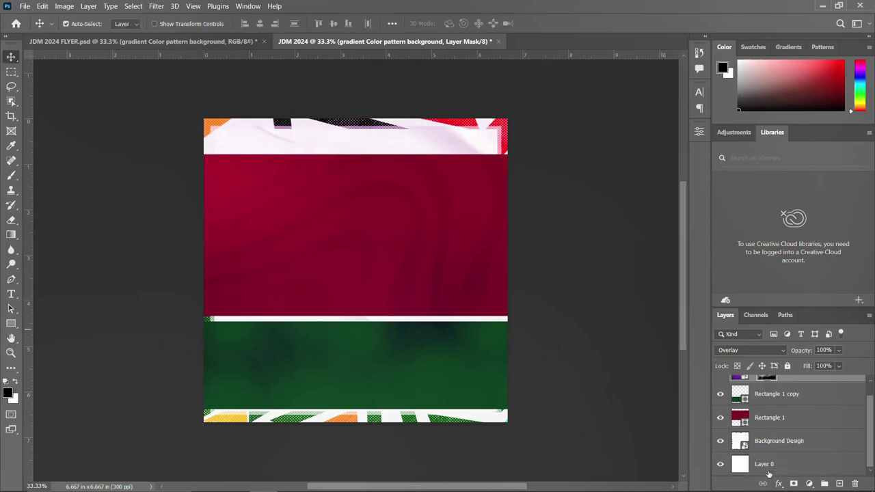
shift+click(771, 471)
key(ctrl+g)
double_click(763, 383)
text(BG)
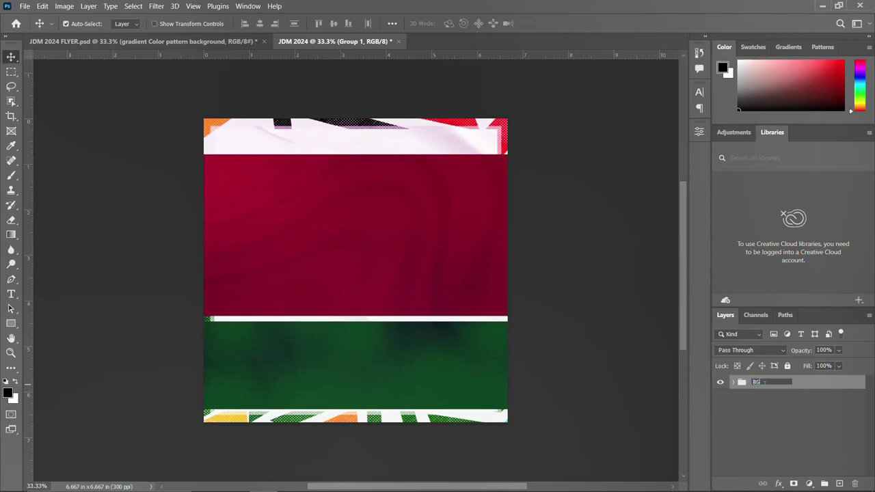
key(Return)
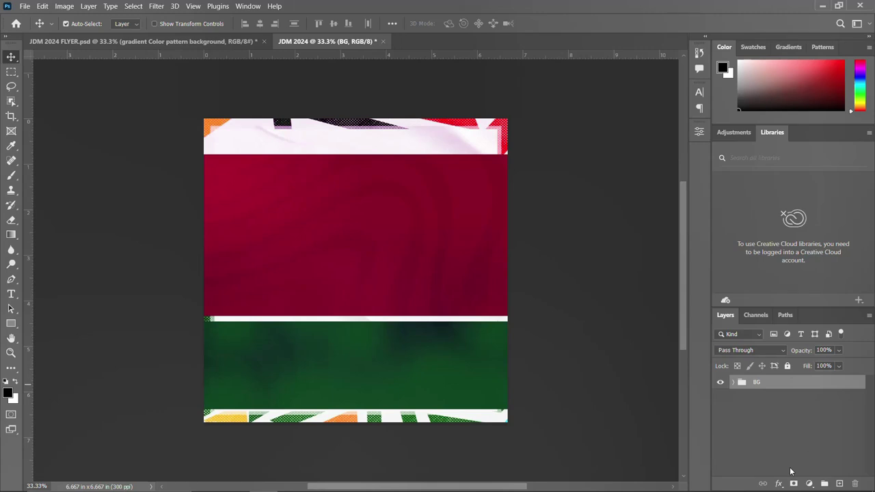
click(734, 382)
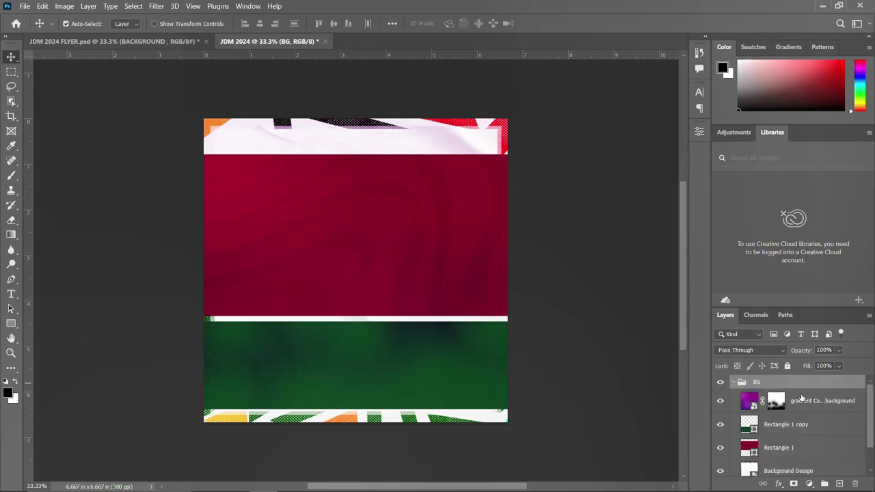
click(801, 399)
Add a Hue/Saturation adjustment layer with Hue -7 above the pattern layer
click(809, 483)
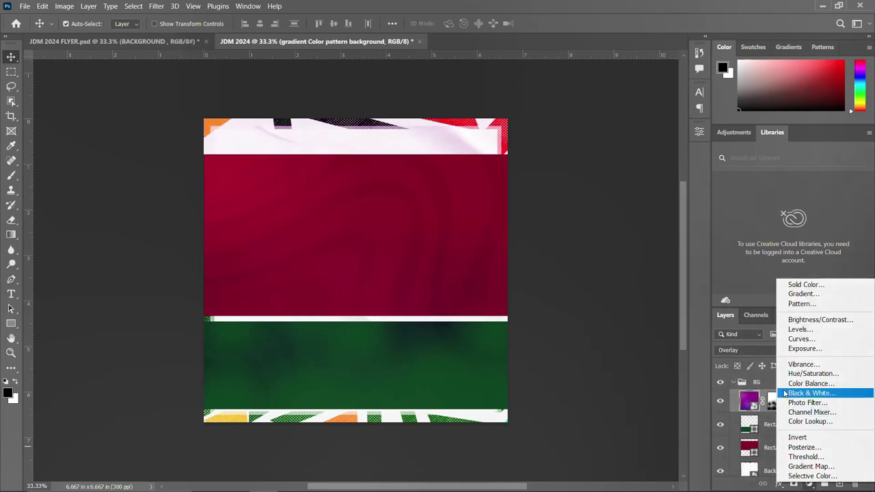
click(796, 373)
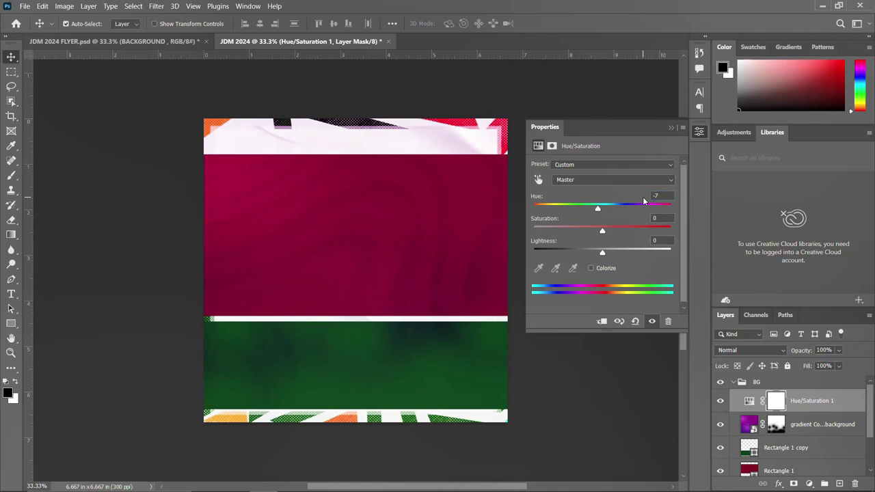
click(698, 134)
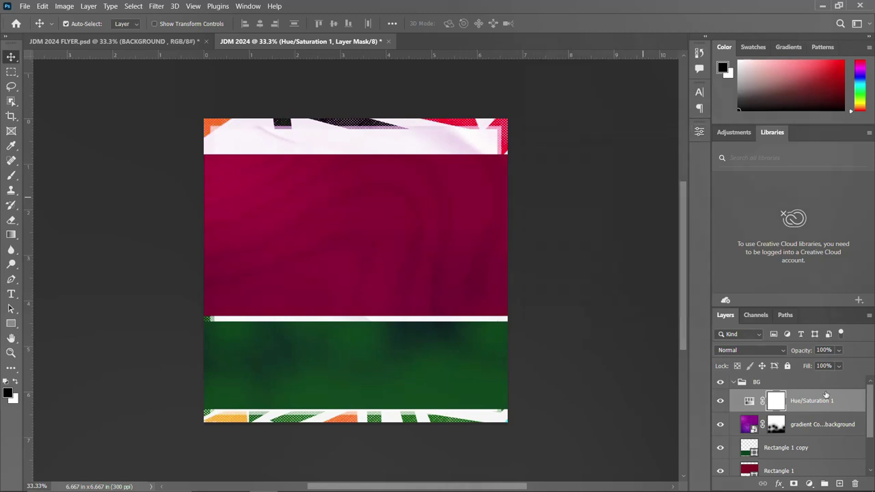
Drag the images (7) portrait photo from the flyer images folder into the flyer
click(236, 482)
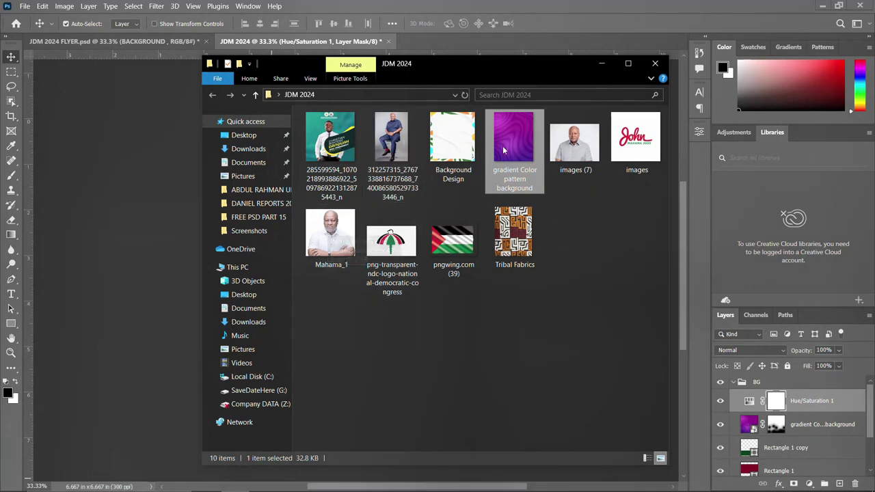
click(554, 146)
drag(586, 149, 152, 263)
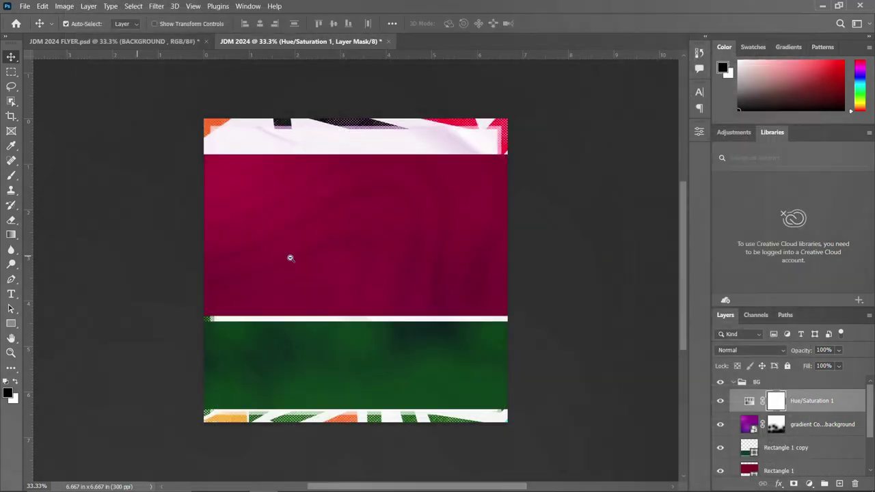
Place the images (7) portrait at the canvas centre, enlarged to fill the flyer width
drag(290, 258, 292, 259)
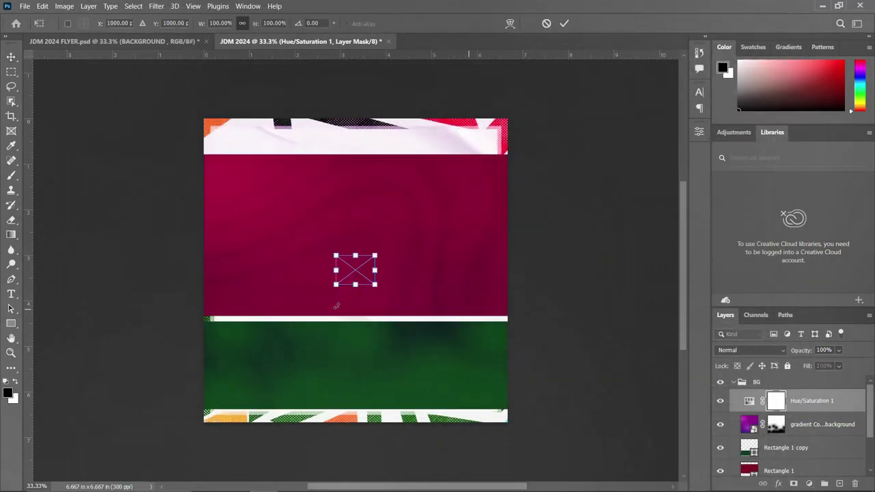
drag(378, 294, 537, 409)
key(Return)
right_click(814, 402)
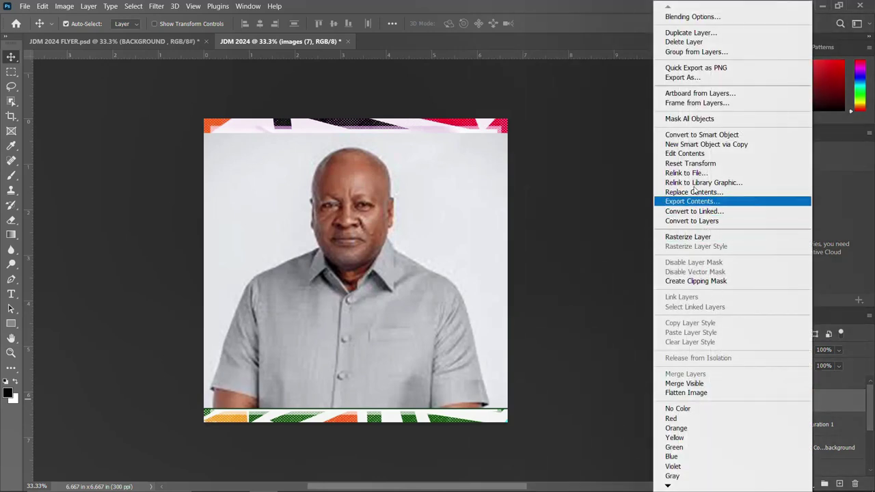
Rasterize the portrait layer and strip its grey backdrop with Remove Background
click(706, 237)
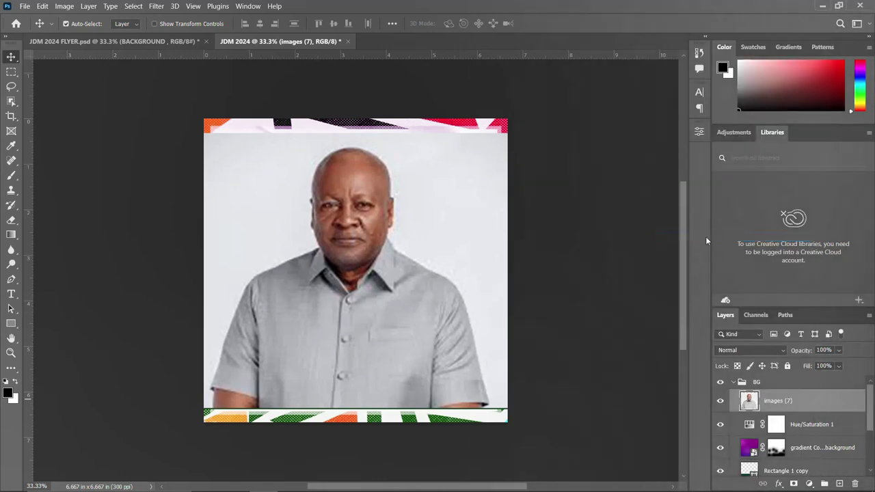
click(698, 132)
scroll(584, 282, down, 2)
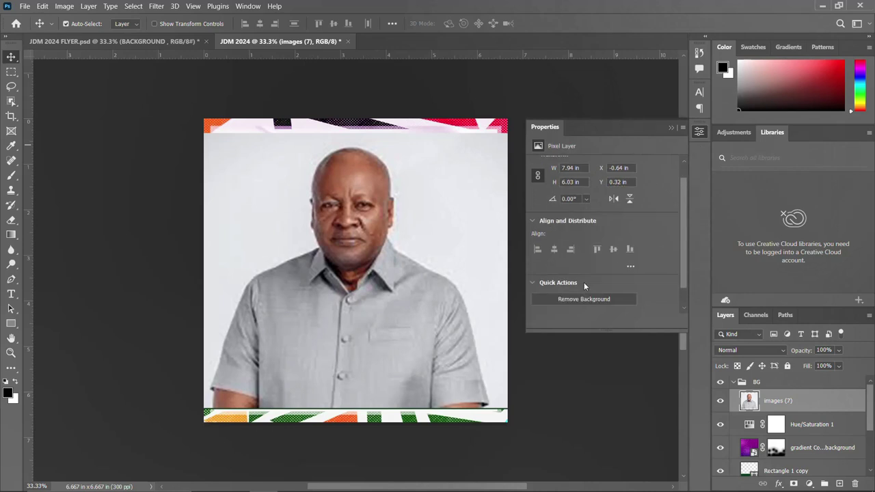
click(591, 272)
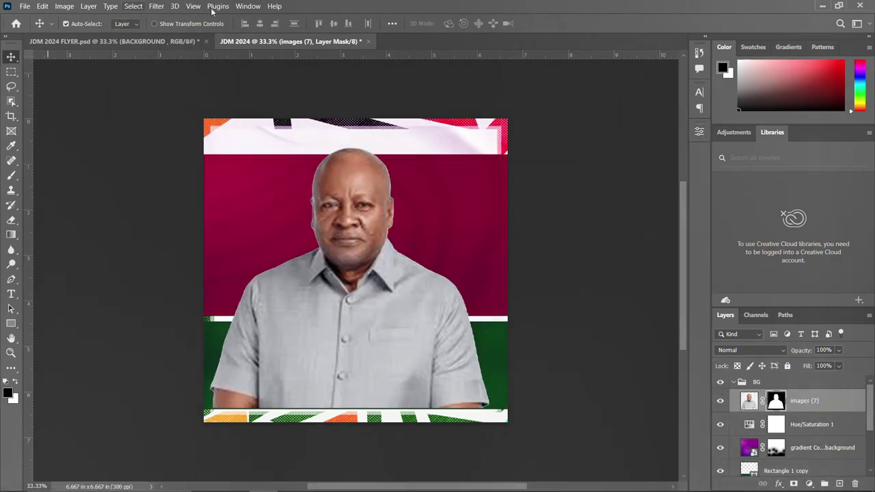
click(246, 6)
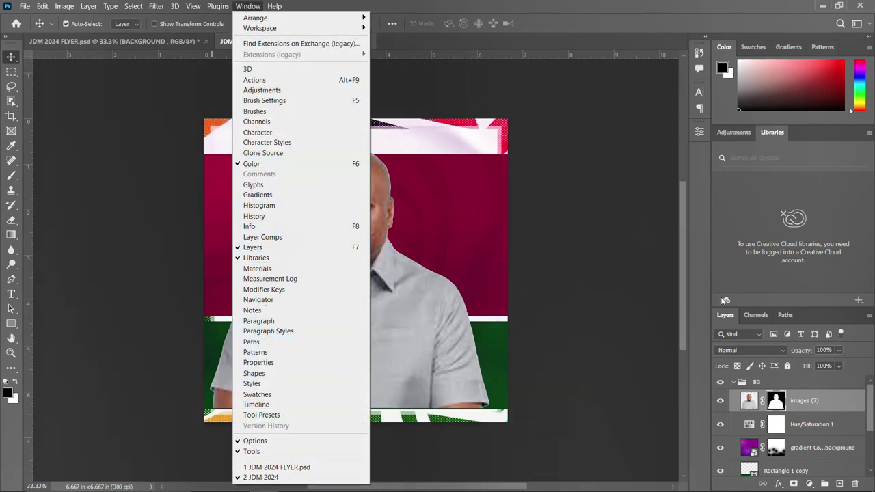
click(699, 133)
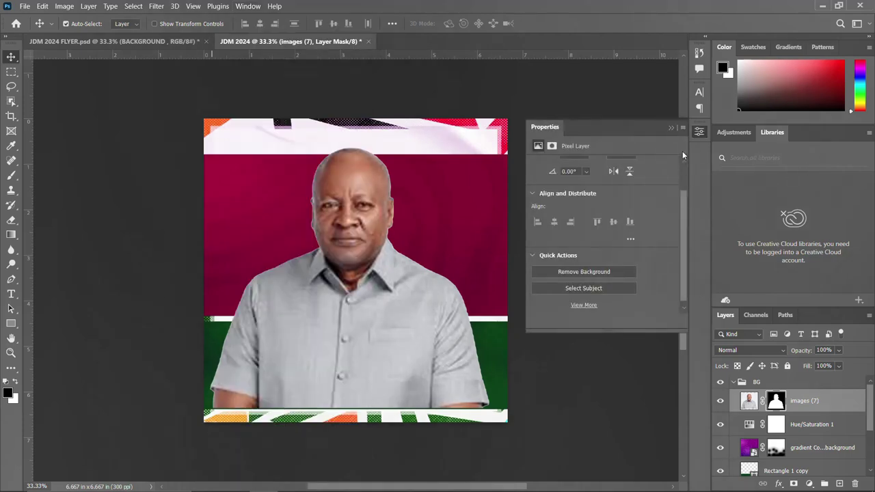
click(701, 133)
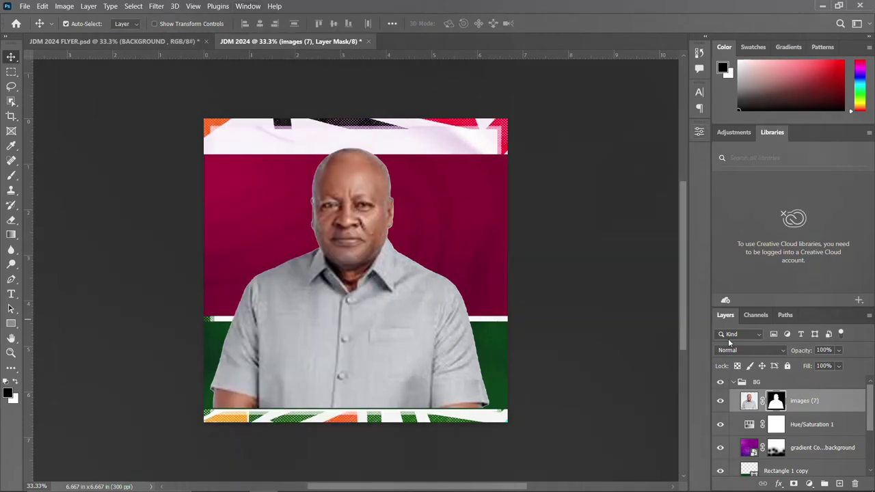
click(762, 350)
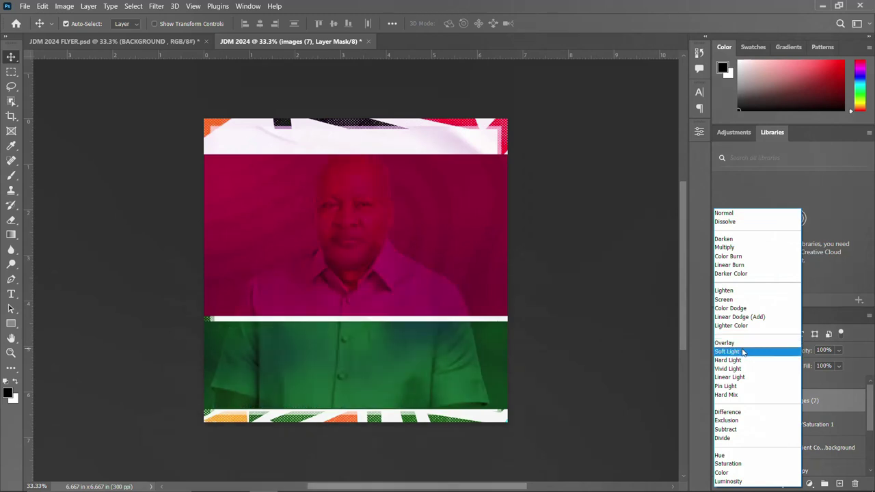
Set the portrait to Multiply blend mode at 50% opacity and convert it to a smart object
click(736, 247)
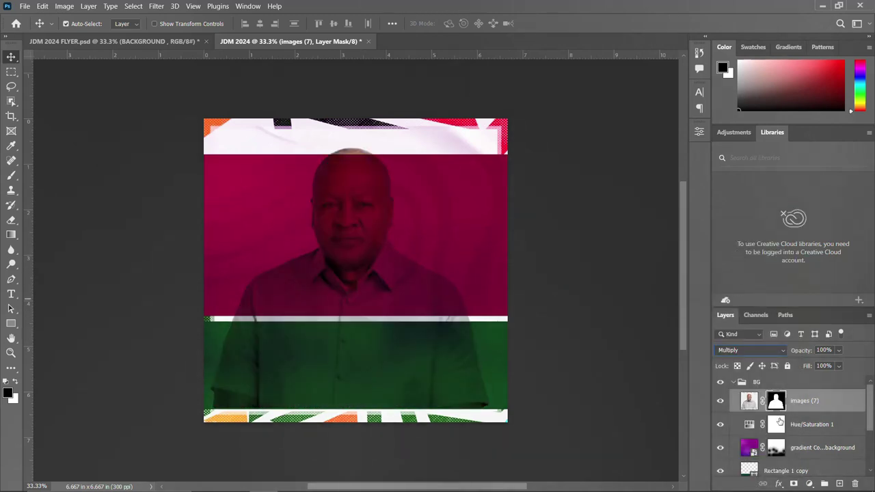
click(802, 351)
text(20)
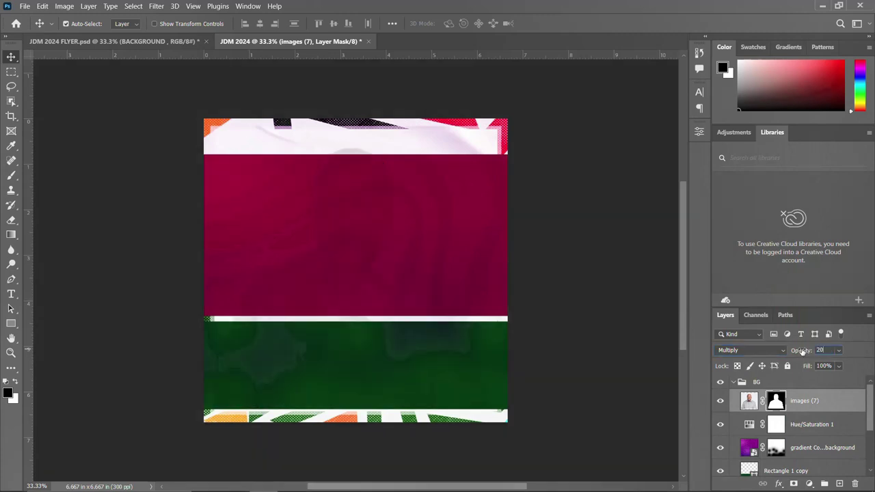
key(Return)
text(50)
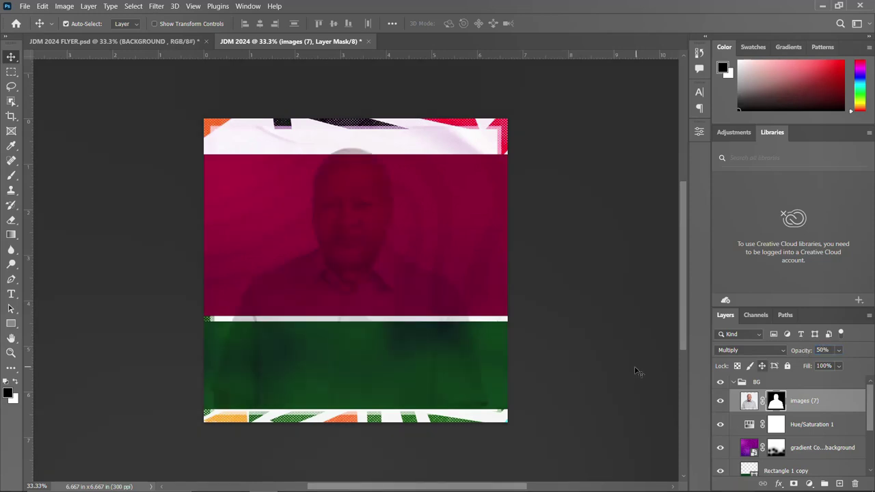
right_click(833, 406)
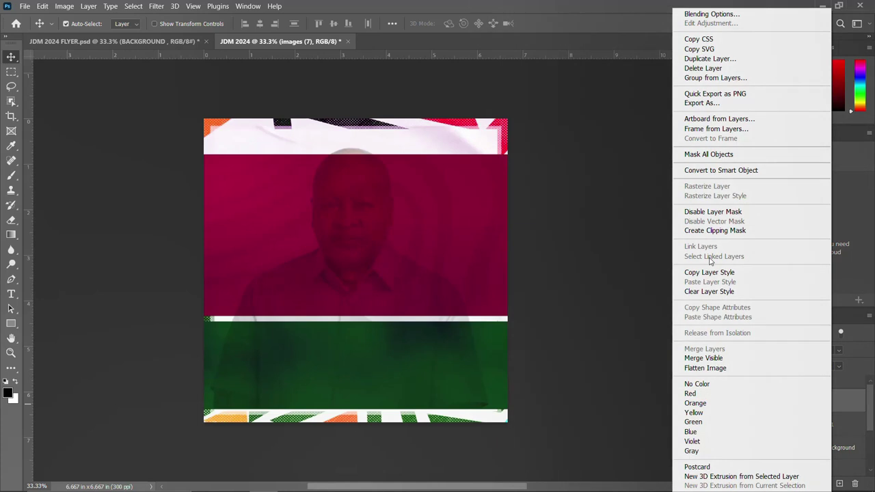
click(721, 170)
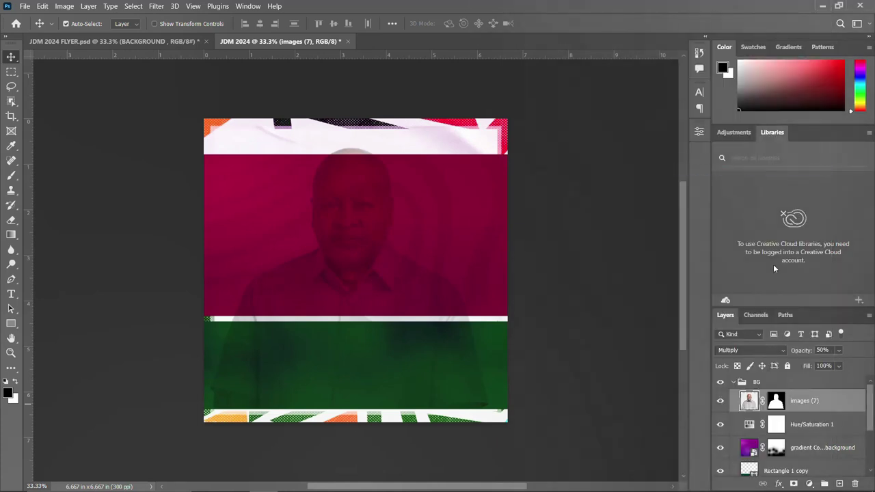
Rasterize the images (7) texture, enlarge it to about 113%, fade to 50% opacity, collapse BG
right_click(819, 406)
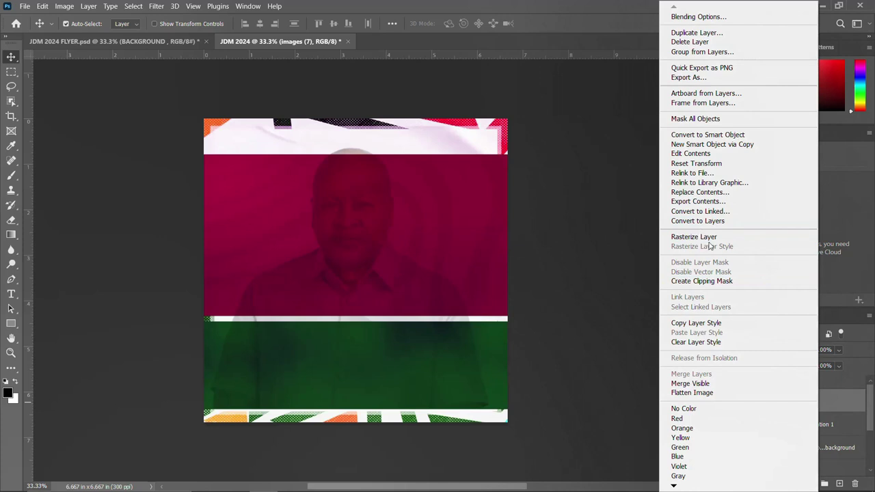
click(707, 237)
key(ctrl+t)
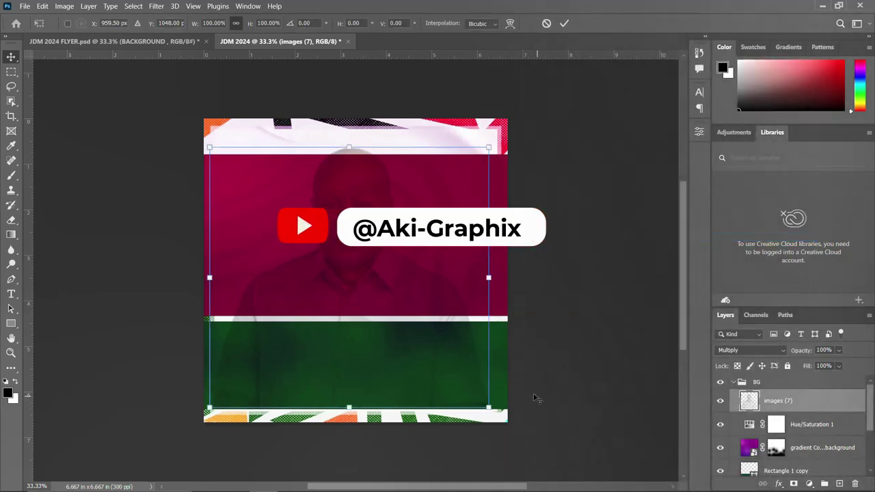
drag(489, 408, 514, 419)
drag(452, 382, 463, 379)
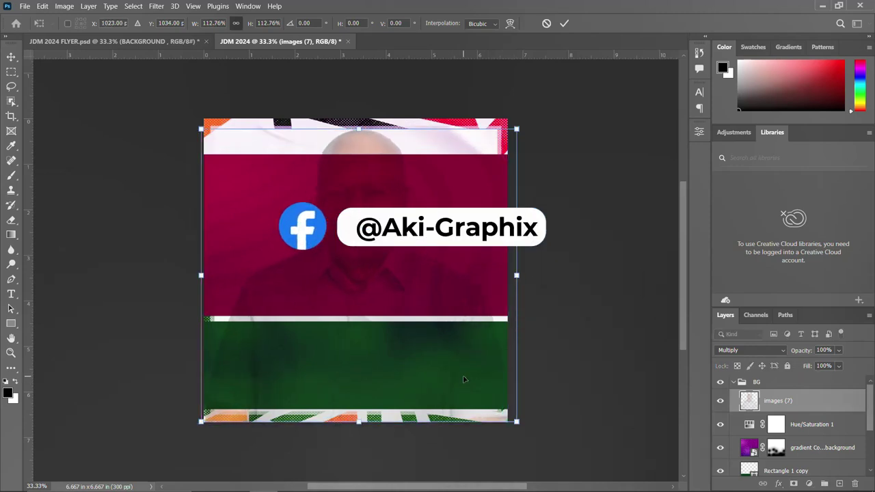
key(Return)
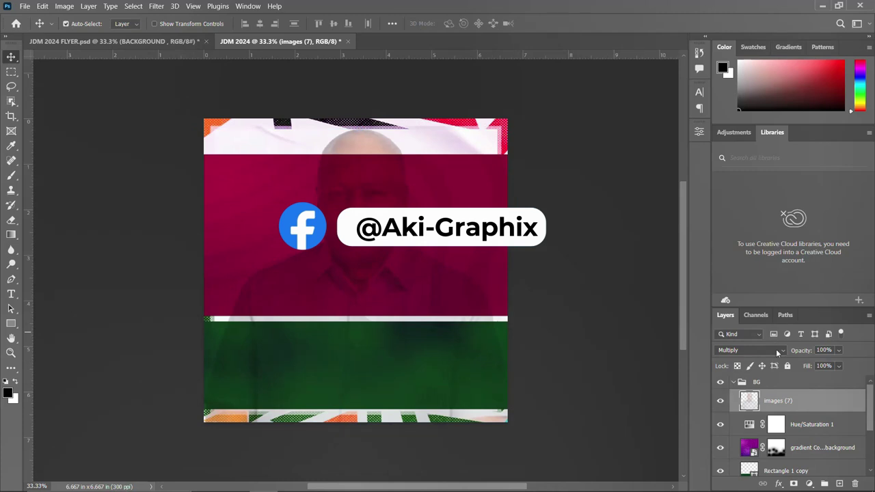
click(799, 350)
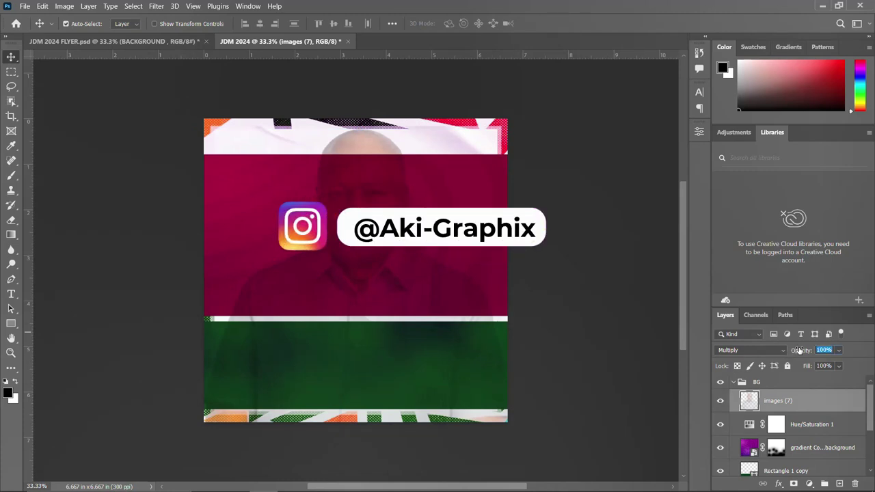
text(50)
key(Return)
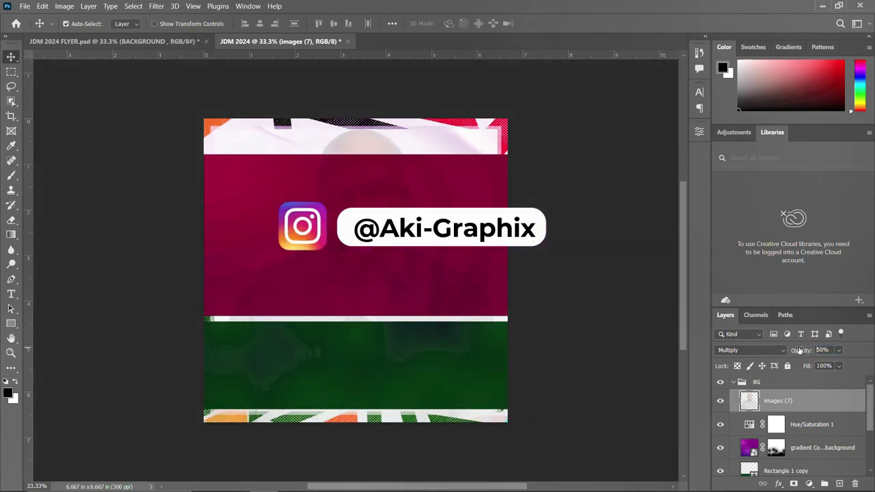
click(732, 383)
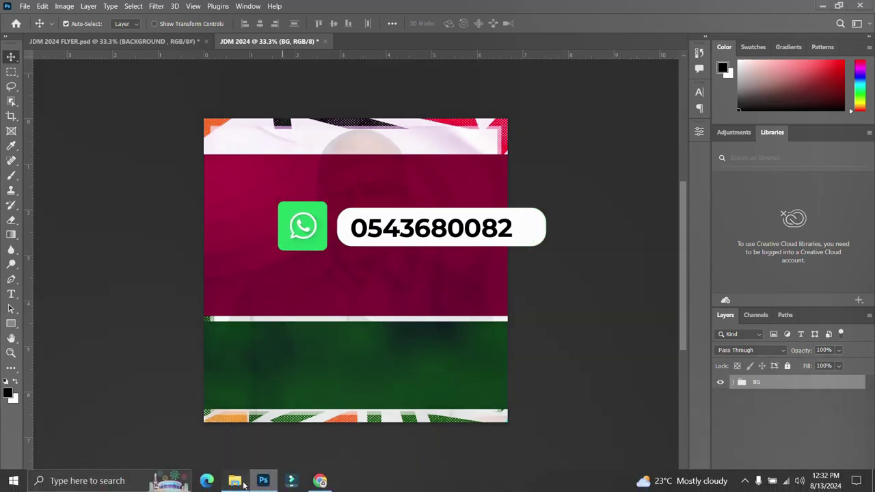
Place the NDC umbrella logo file on the flyer and rasterize its layer
click(235, 485)
drag(392, 273, 236, 212)
key(Return)
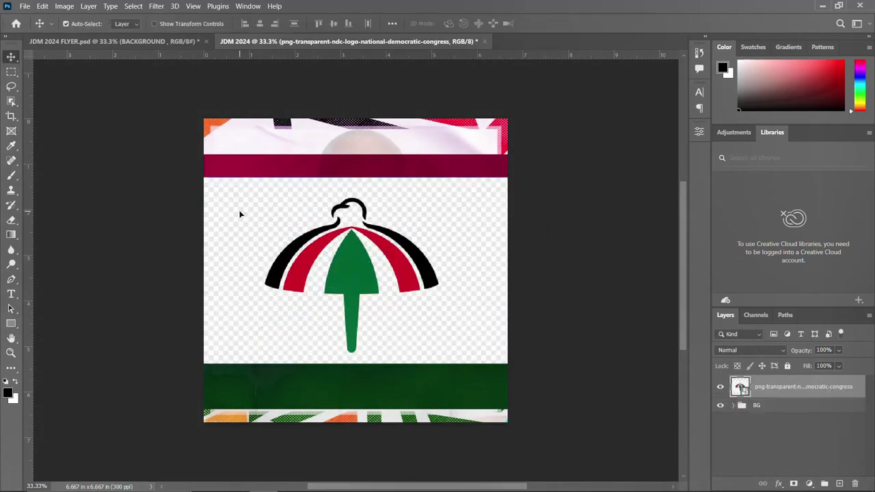
right_click(767, 388)
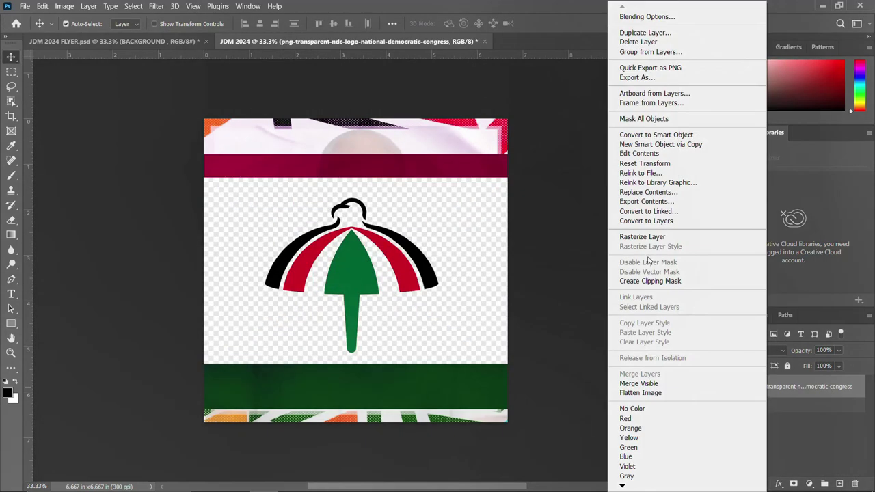
click(649, 236)
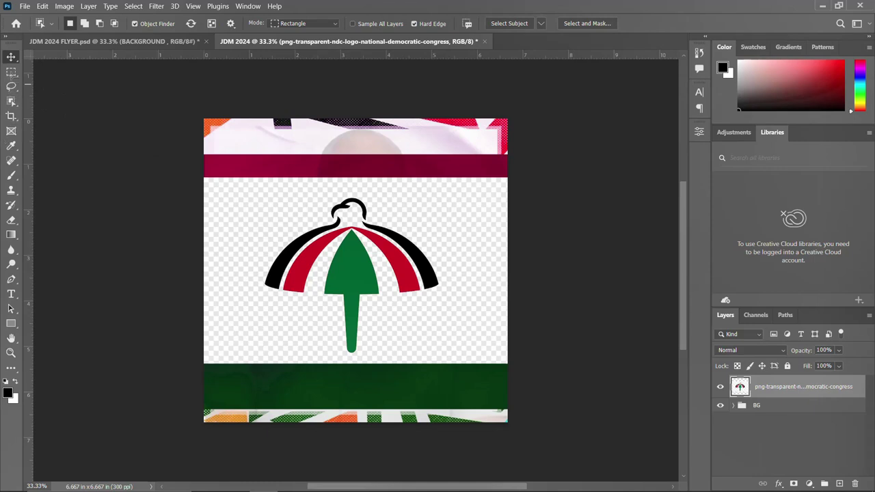
Delete the empty background around the logo with the Magic Wand, then deselect
key(shift+w)
key(shift+w)
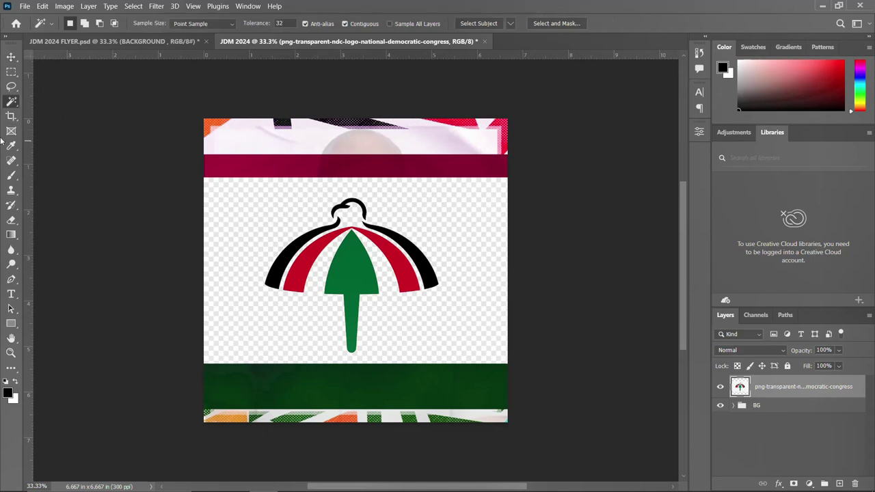
right_click(11, 101)
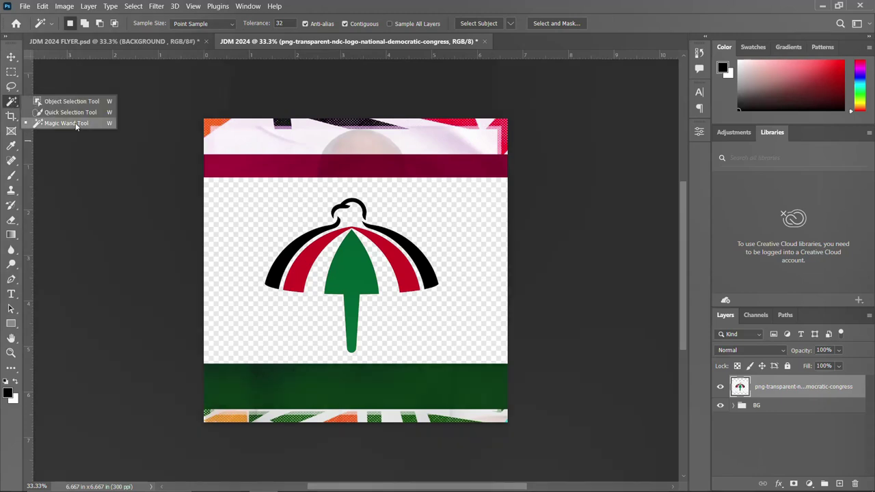
click(258, 188)
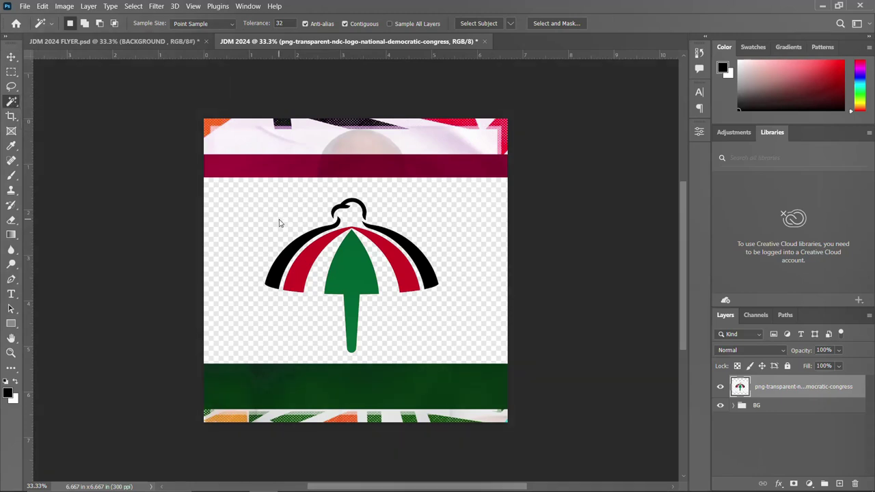
click(279, 223)
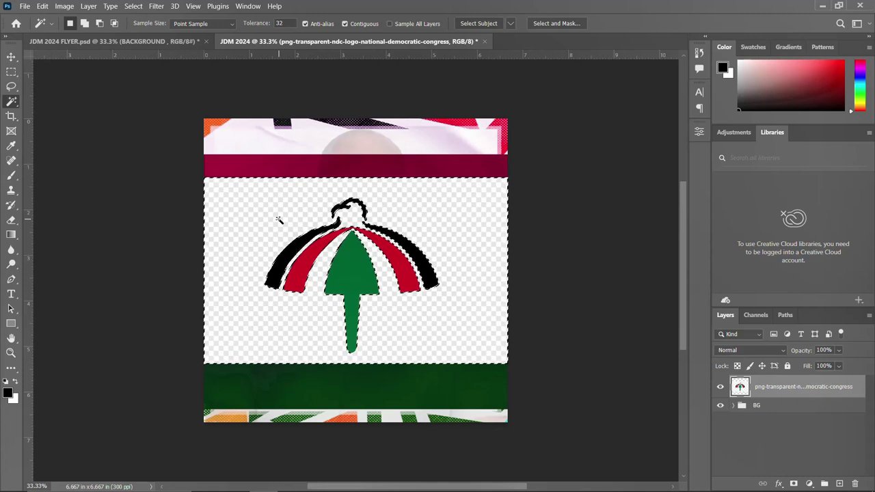
key(Delete)
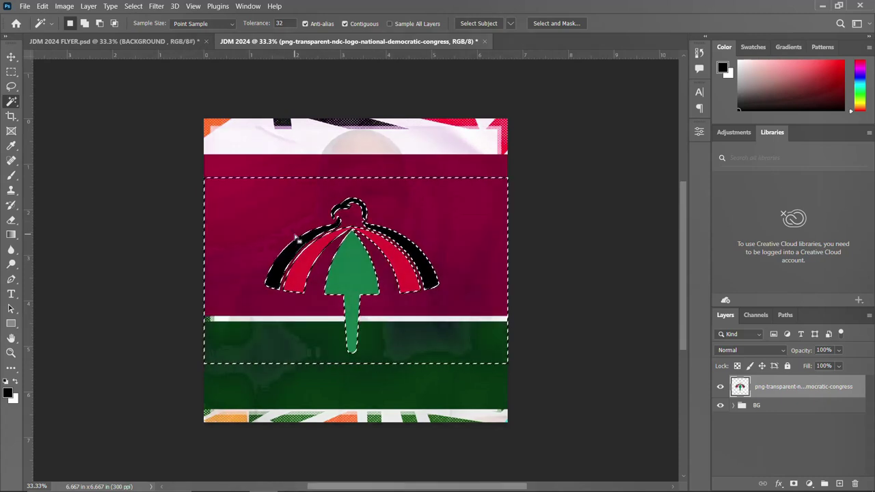
key(ctrl+d)
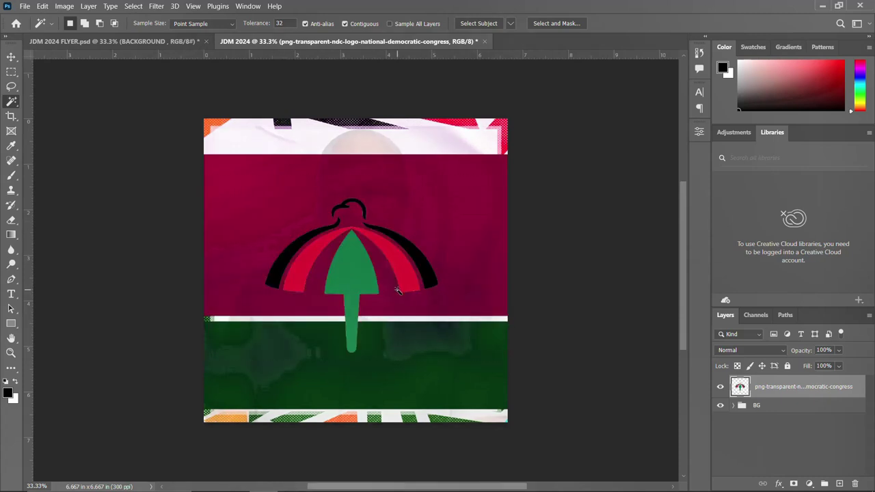
Shrink the logo to about 14% and move it into the top strip
key(v)
key(ctrl+t)
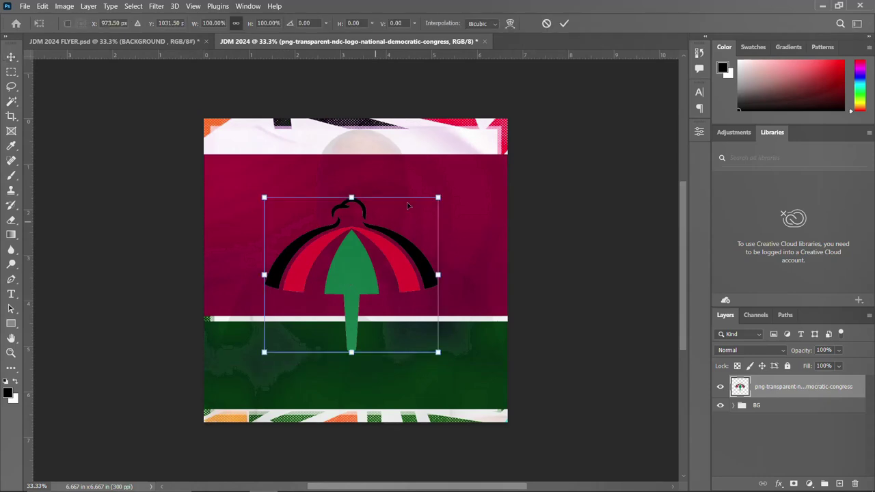
drag(437, 196, 305, 143)
key(Return)
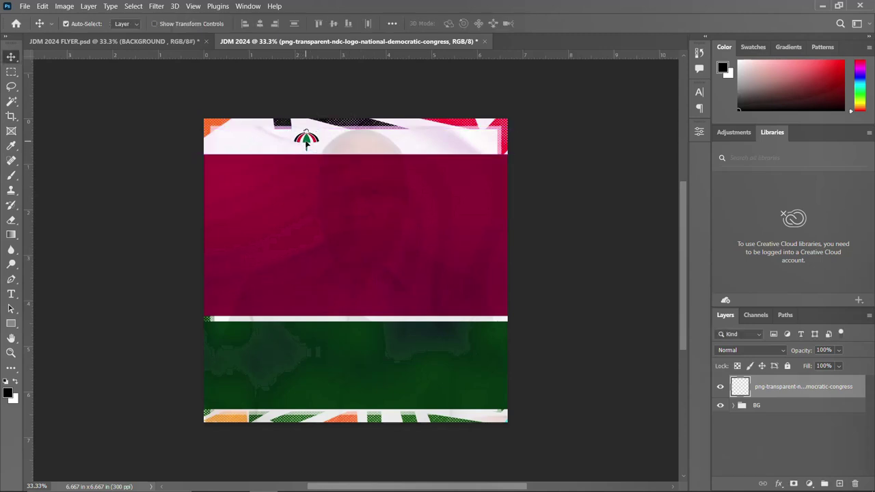
Add the party name text 'THE NATIONAL DEMOCRATIC CONGRES S' beside the logo
key(t)
click(334, 144)
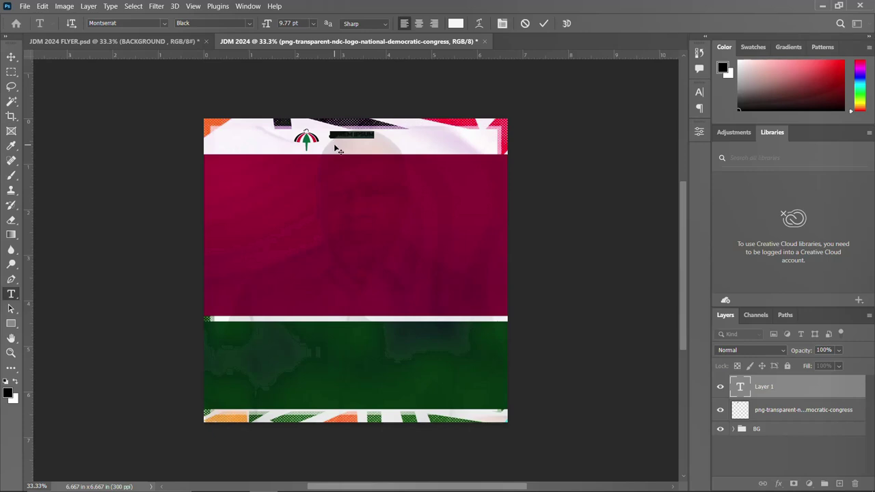
text(JDM)
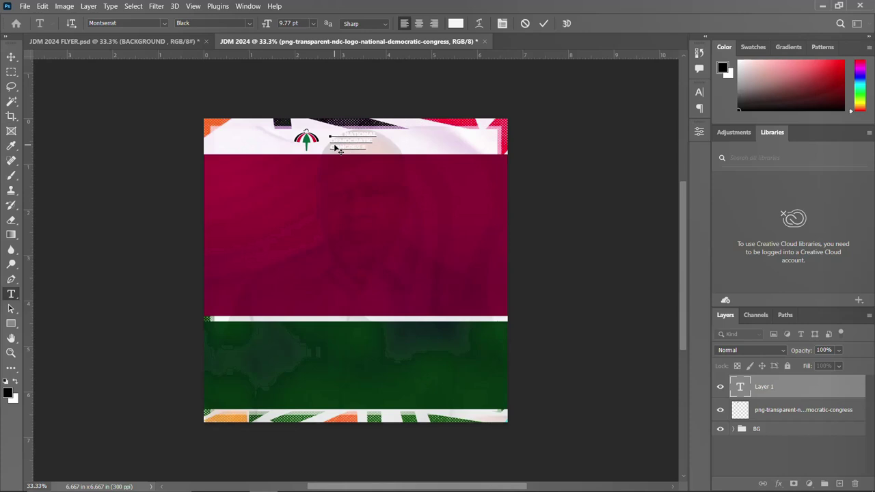
key(ctrl+Return)
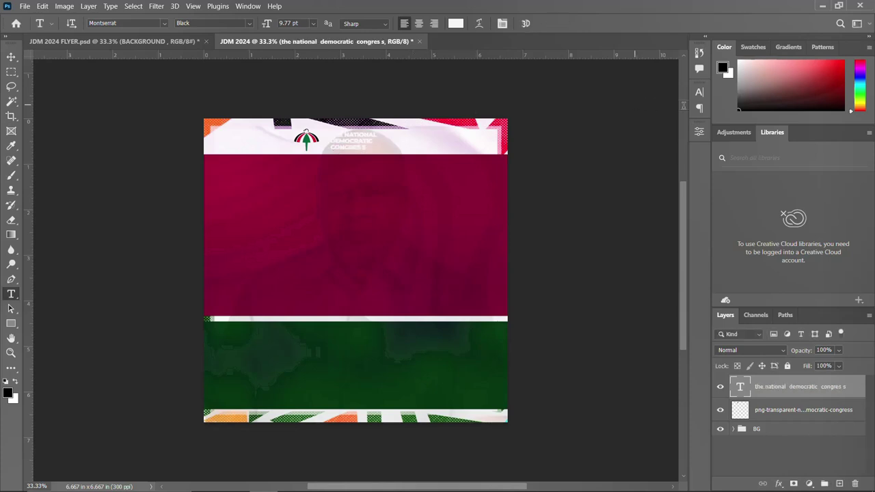
Make the party name text black (#000000) and move it next to the logo
click(700, 92)
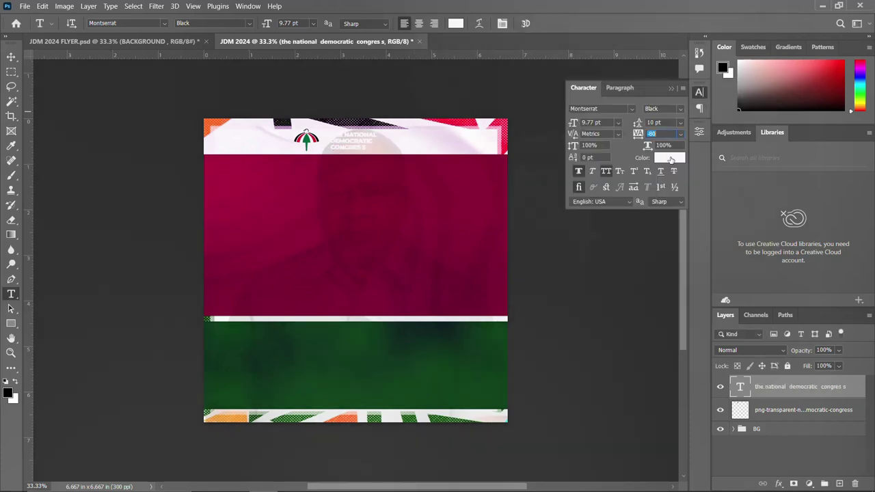
click(671, 158)
drag(407, 158, 279, 258)
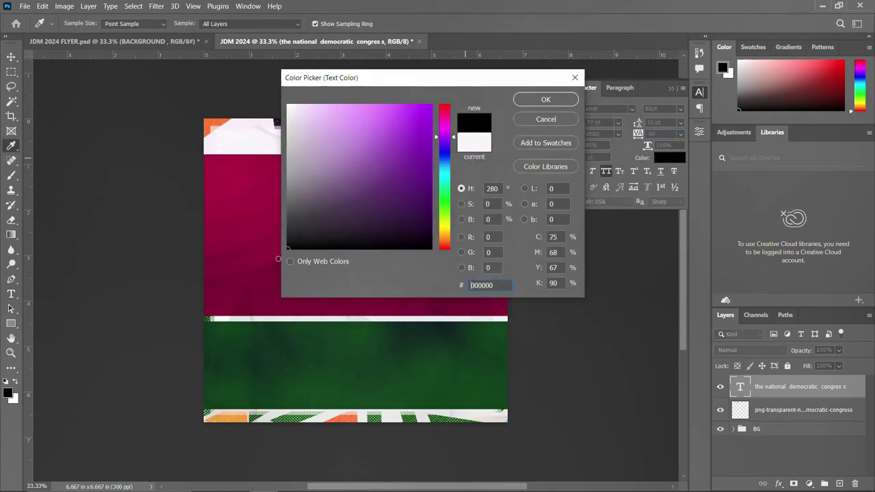
click(535, 103)
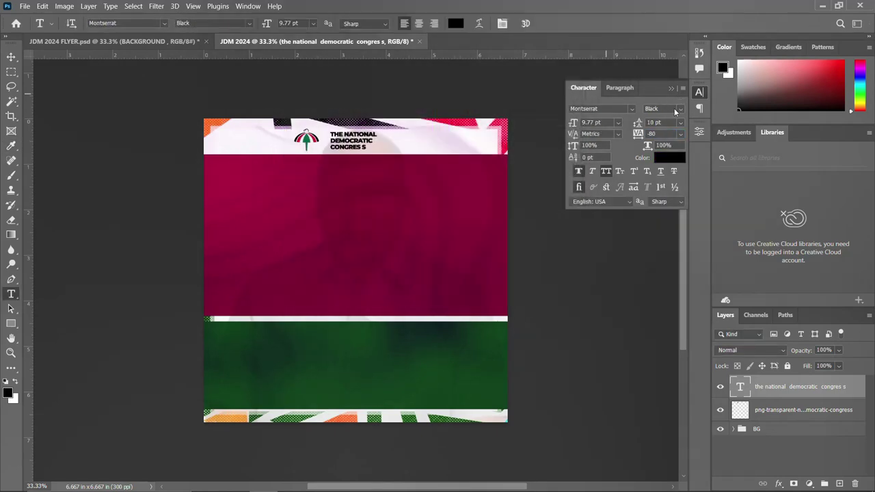
click(698, 93)
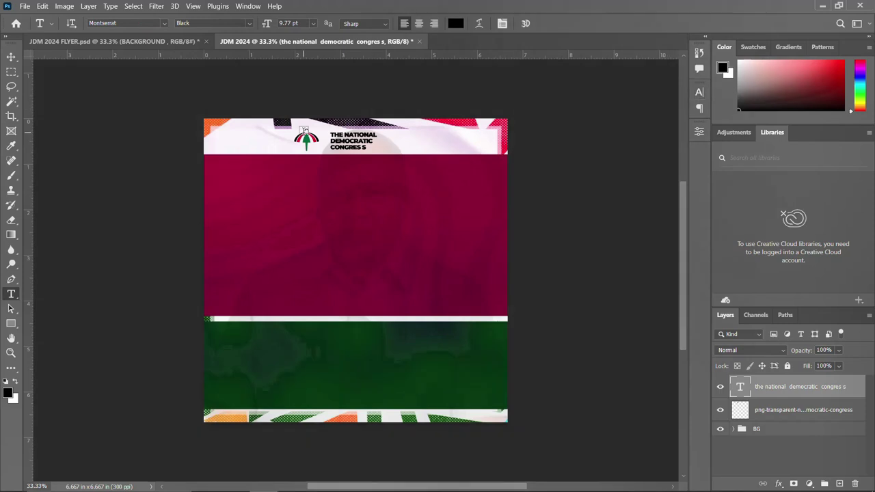
key(v)
drag(343, 140, 333, 142)
Select the first line 'THE NATIONAL' of the party name text for restyling
double_click(335, 143)
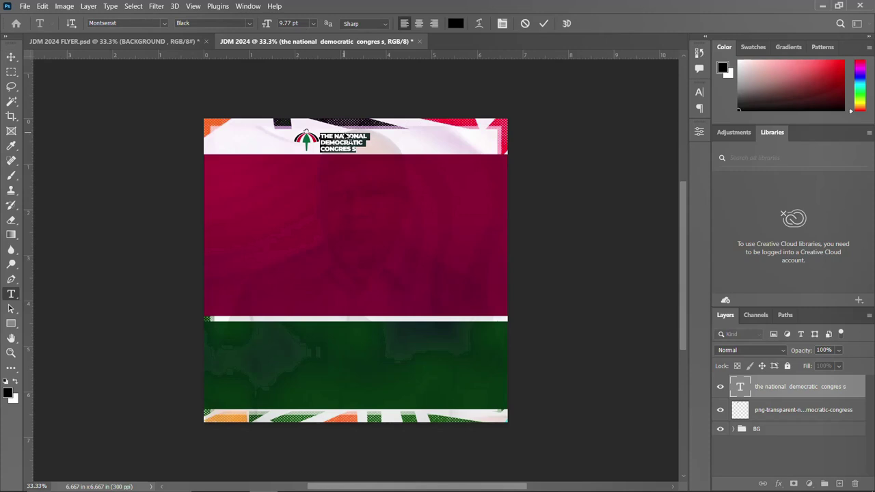
drag(369, 137, 319, 137)
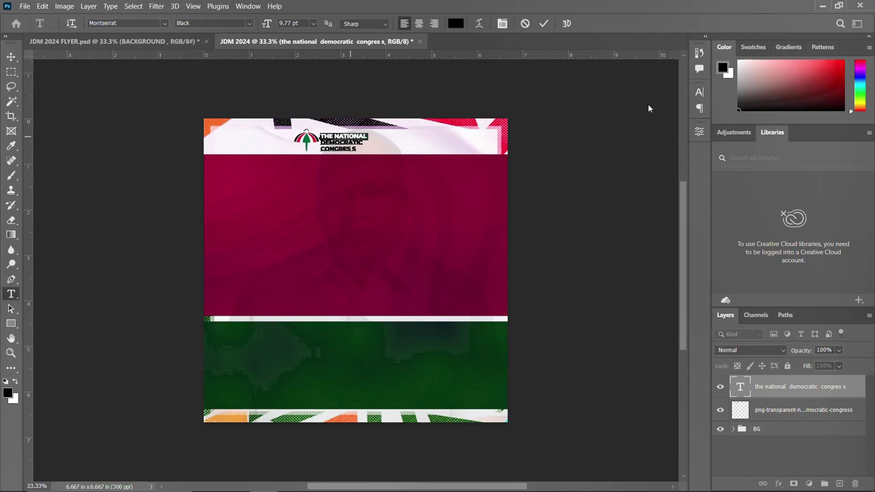
click(698, 91)
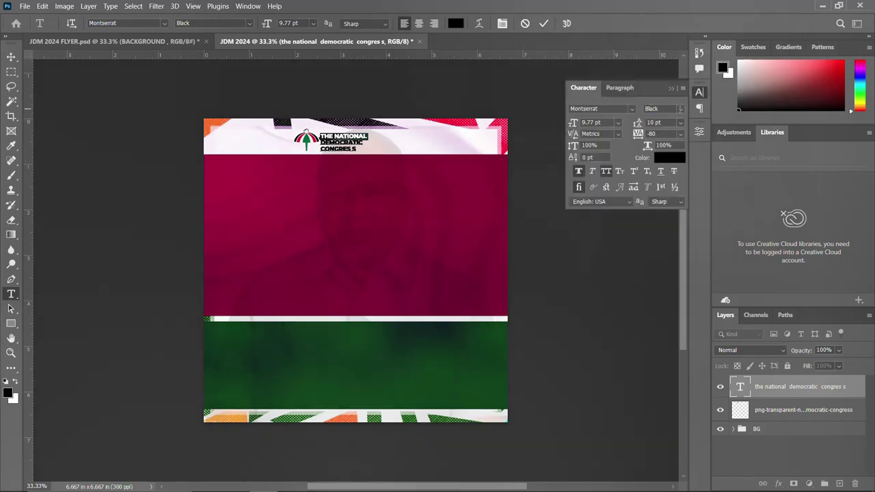
Try ExtraBold on parts of the party name, then set all of it to Montserrat Bold
click(675, 111)
click(669, 248)
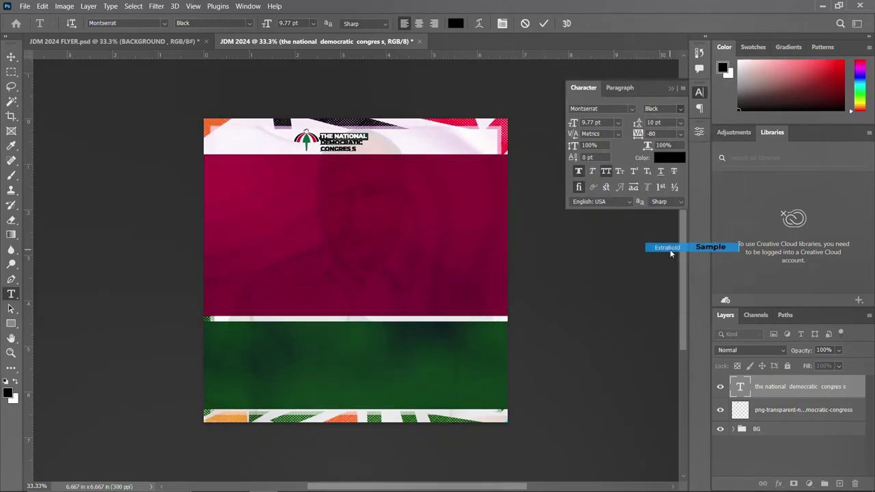
double_click(342, 142)
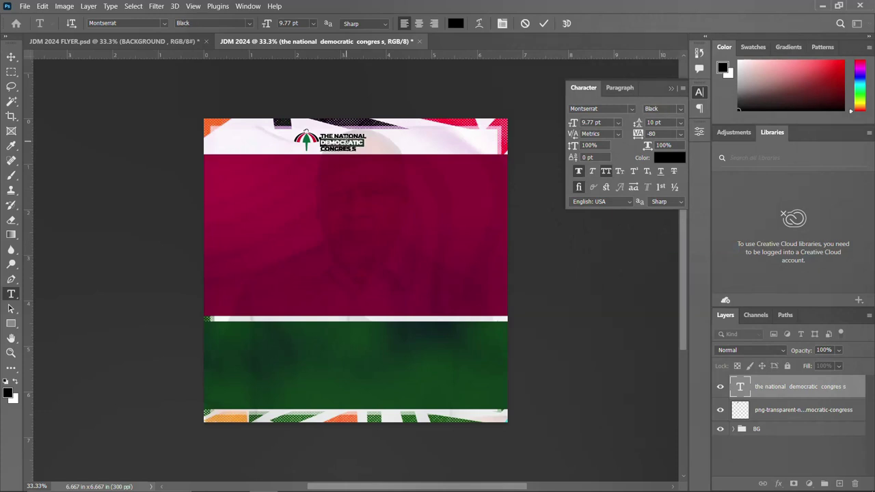
click(679, 109)
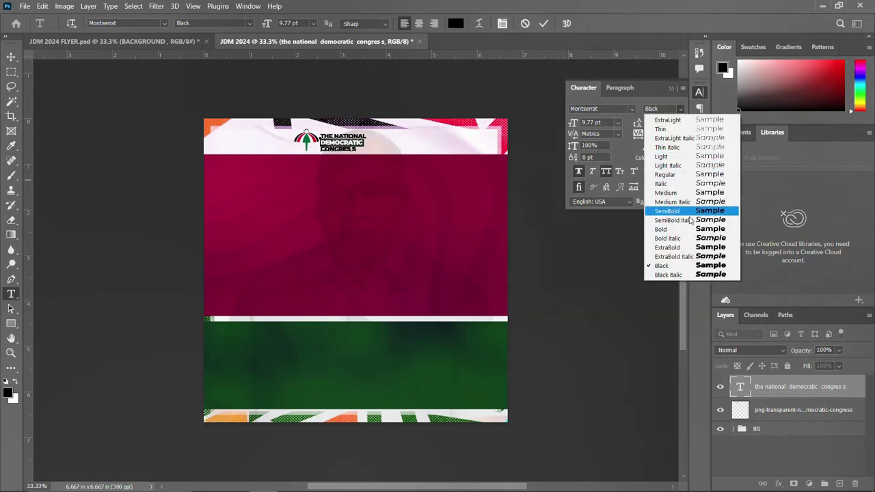
click(670, 248)
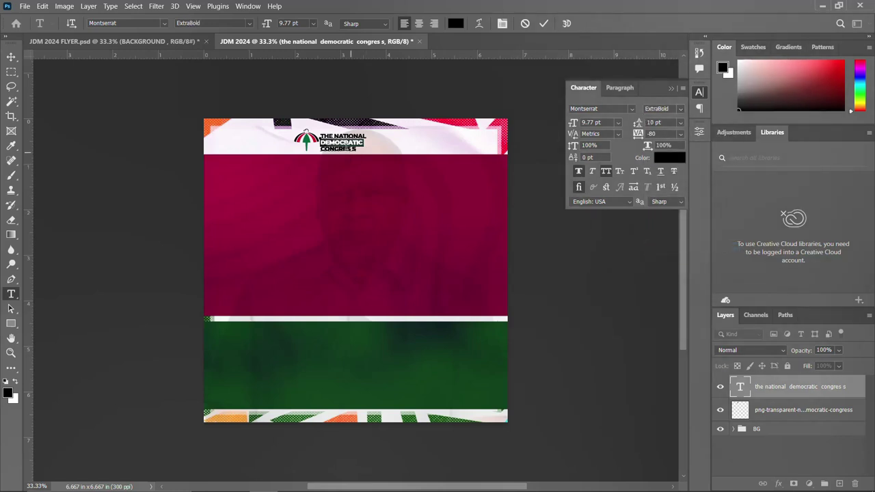
click(346, 133)
key(ctrl+a)
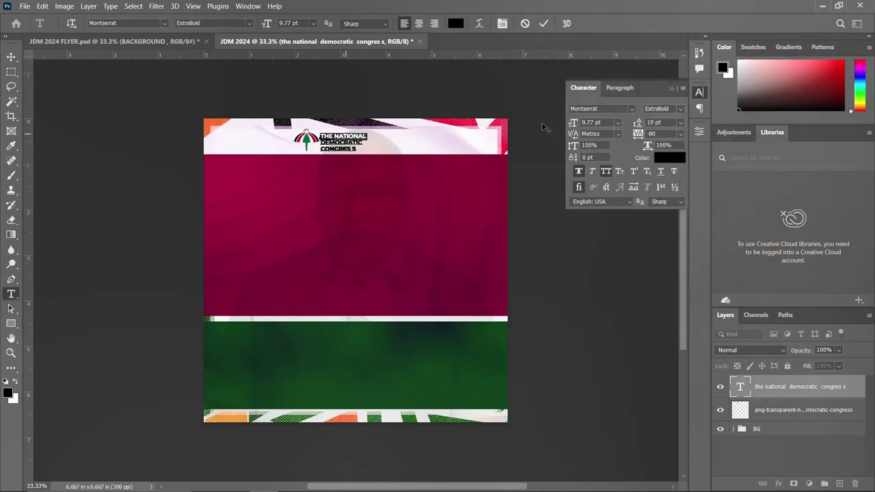
click(680, 110)
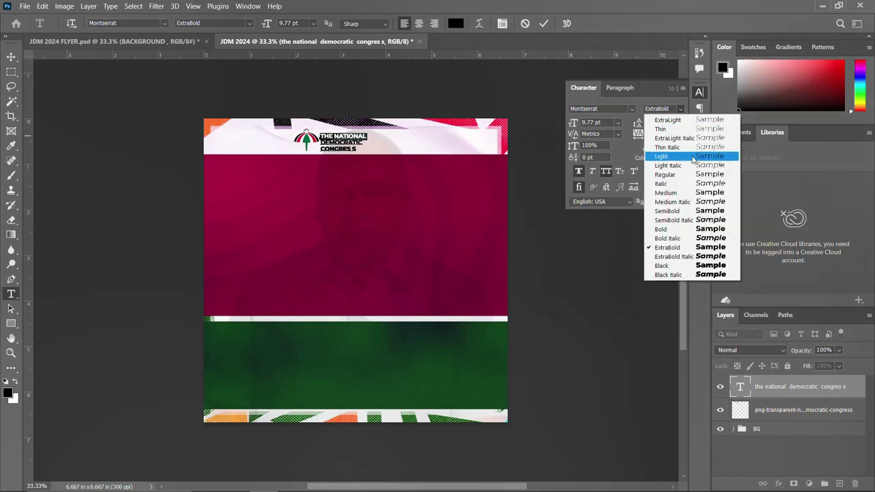
click(682, 229)
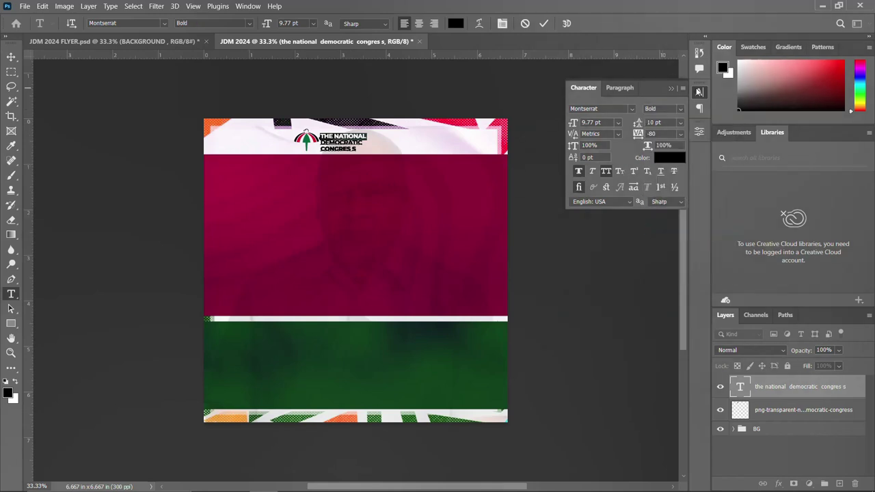
click(699, 91)
click(543, 24)
Nudge the party name text up and fix it to read 'CONGRESS'
key(v)
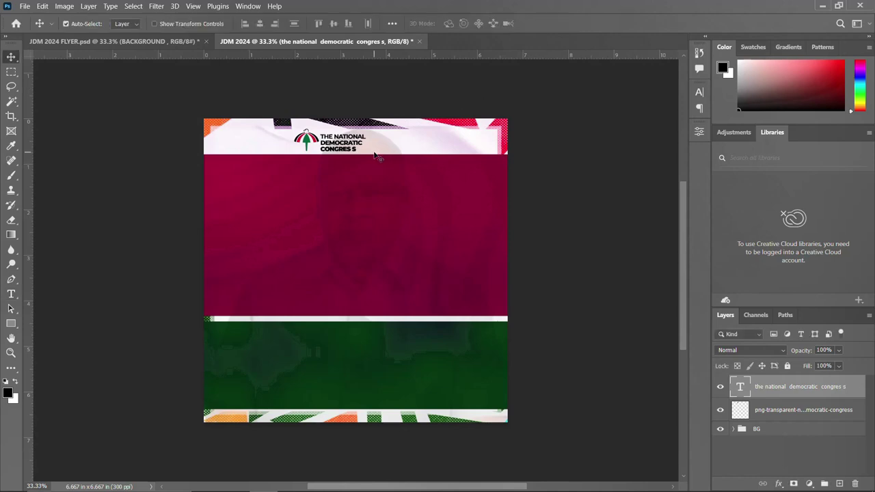
key(Up)
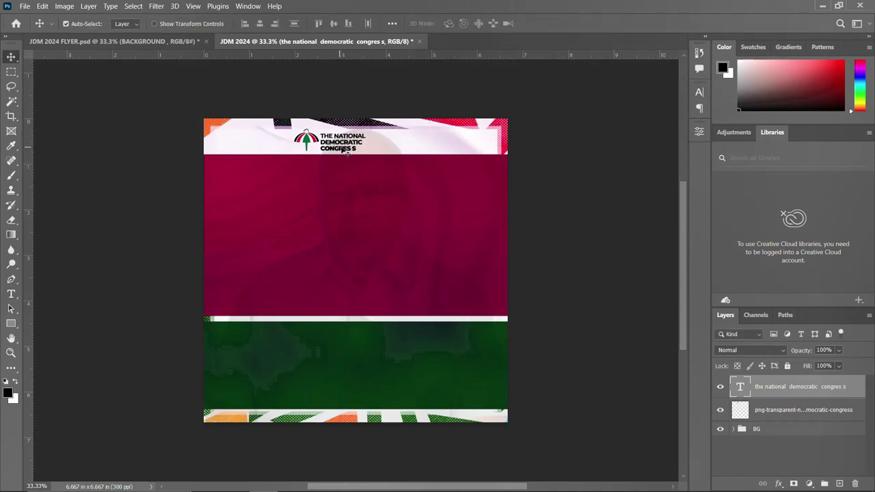
double_click(351, 151)
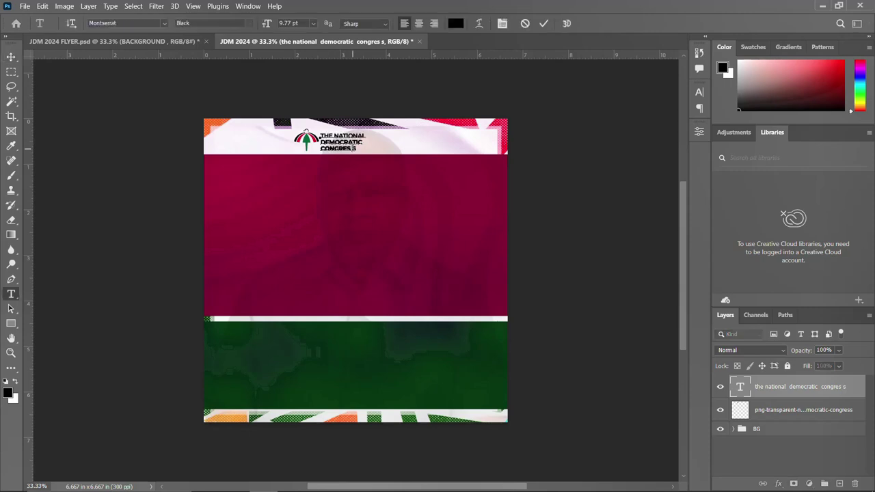
key(BackSpace)
key(ctrl+Return)
Group the party name text with the NDC logo image layer
key(v)
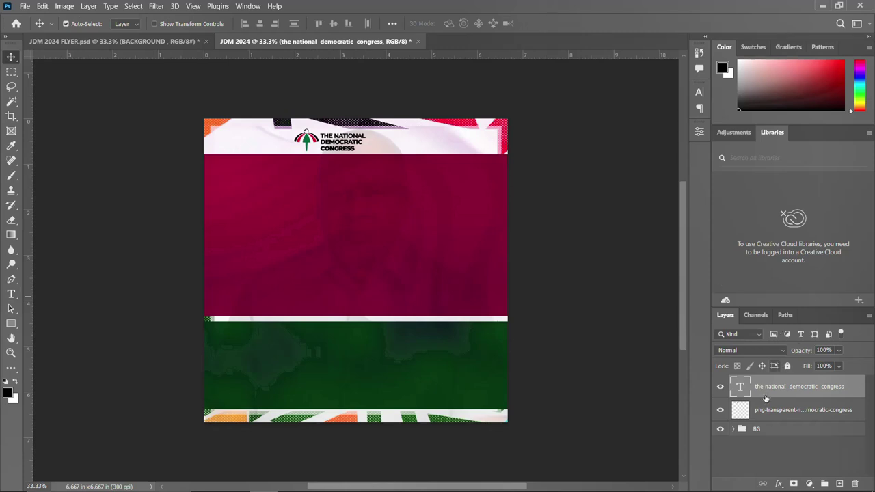
shift+click(768, 410)
key(ctrl+g)
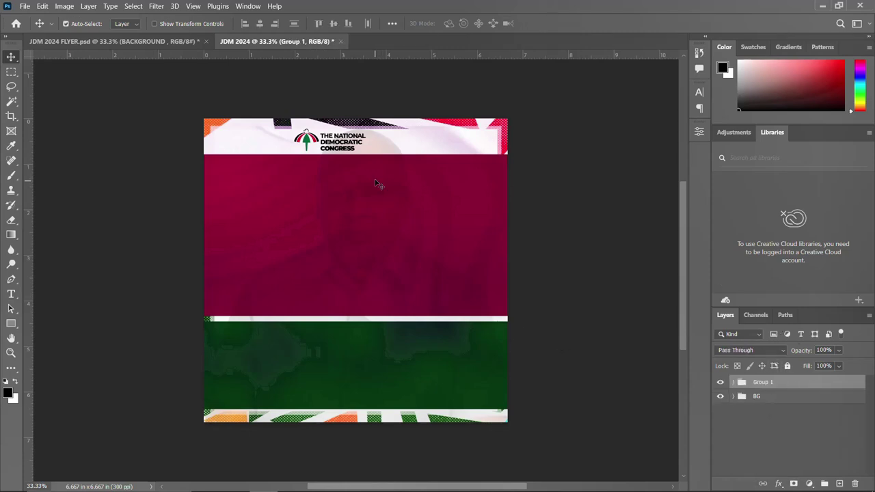
Rename the NDC logo group to 'LOGO 1'
double_click(758, 383)
text(LOGO)
key(Return)
Copy the youth-wing logo layers from the JDM 2024 FLYER document into JDM 2024
click(113, 41)
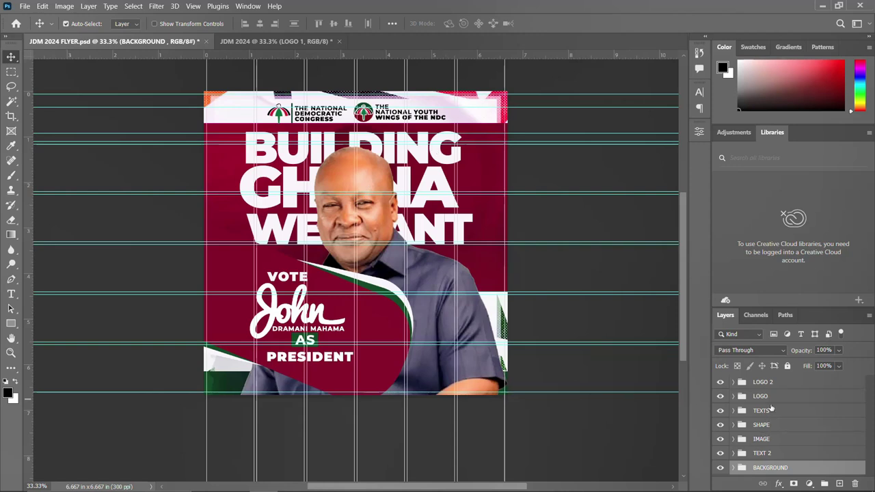
click(719, 383)
click(734, 382)
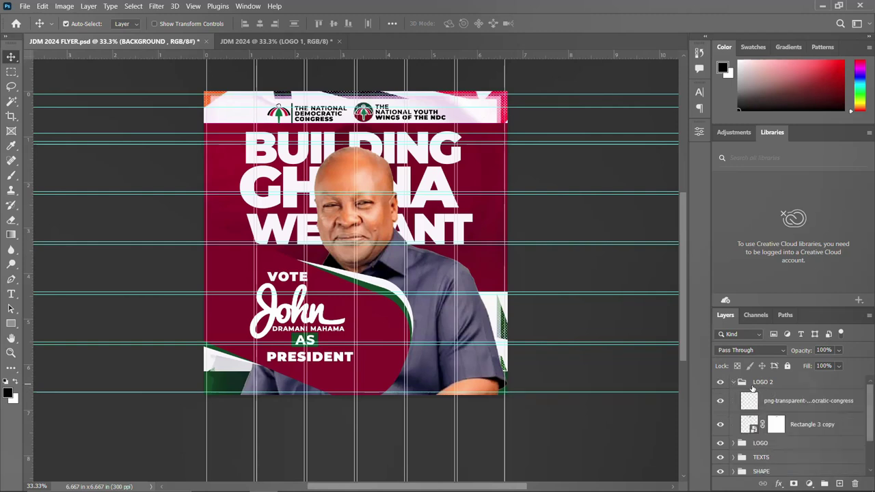
click(783, 404)
shift+click(793, 425)
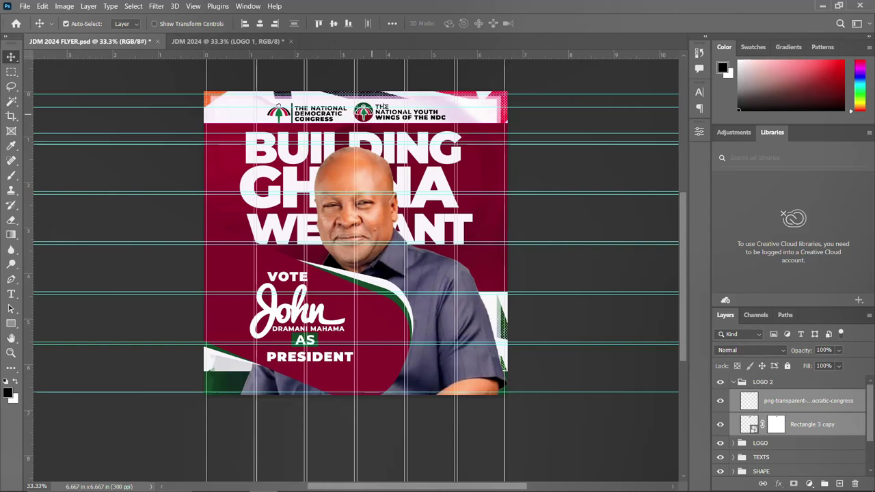
drag(390, 88, 372, 120)
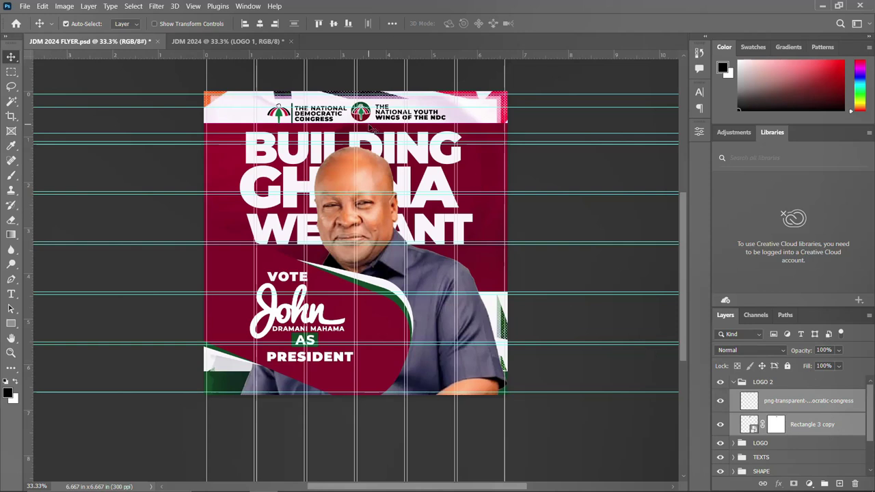
key(ctrl+Tab)
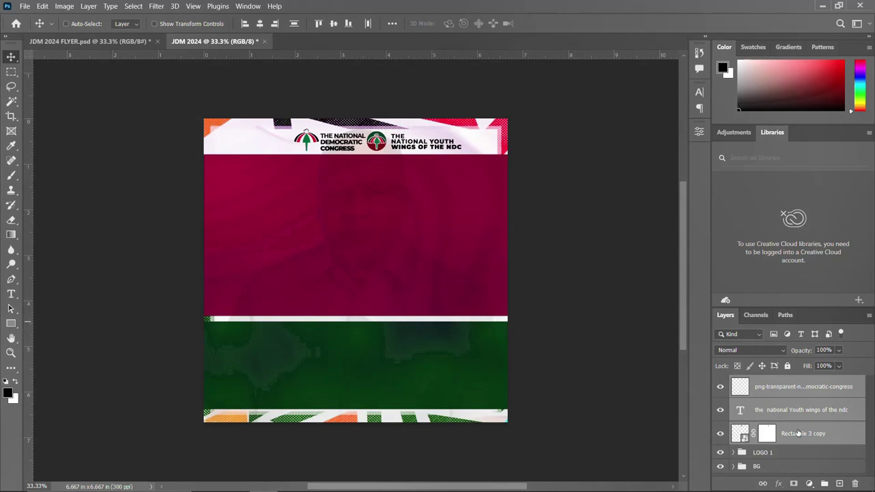
Group the youth-wing logo layers as 'LOGO 2' and nudge LOGO 1 slightly left
key(ctrl+g)
double_click(760, 382)
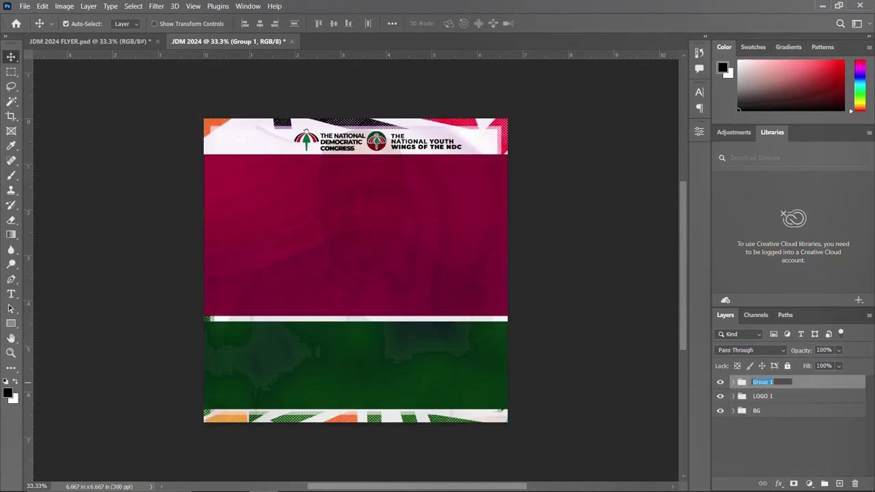
text(LOGO 2)
key(Return)
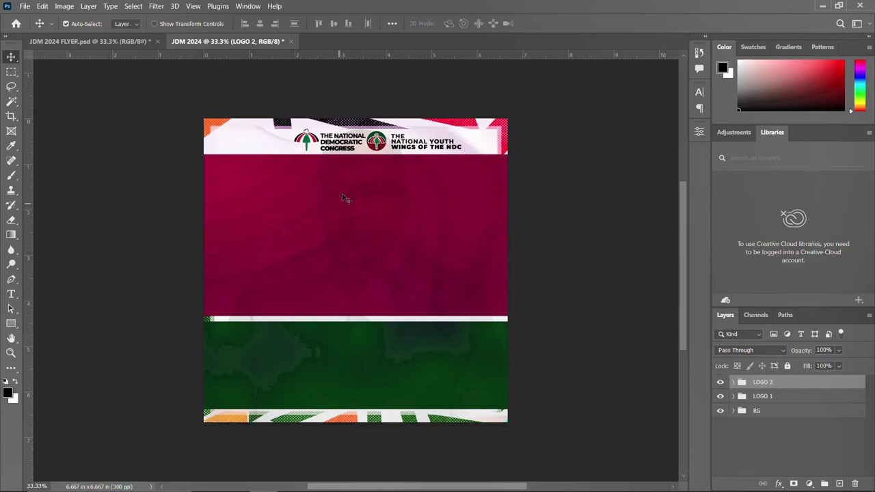
click(764, 400)
key(Left)
key(Left)
key(Left)
key(Left)
key(Left)
key(Left)
key(Left)
key(Left)
key(Left)
key(Left)
key(Left)
key(Left)
key(Left)
key(Left)
key(Left)
key(Left)
key(Left)
key(Left)
key(Left)
key(Left)
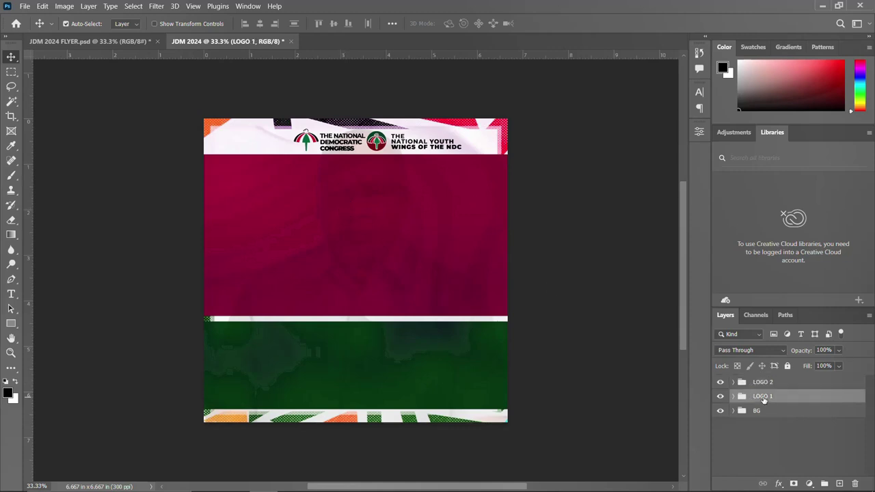
key(Left)
key(Left)
key(Left)
key(Left)
key(Left)
key(Left)
key(Left)
key(Left)
key(Left)
key(Left)
key(Left)
key(Left)
key(Left)
key(Left)
key(Left)
key(Left)
key(Left)
key(Left)
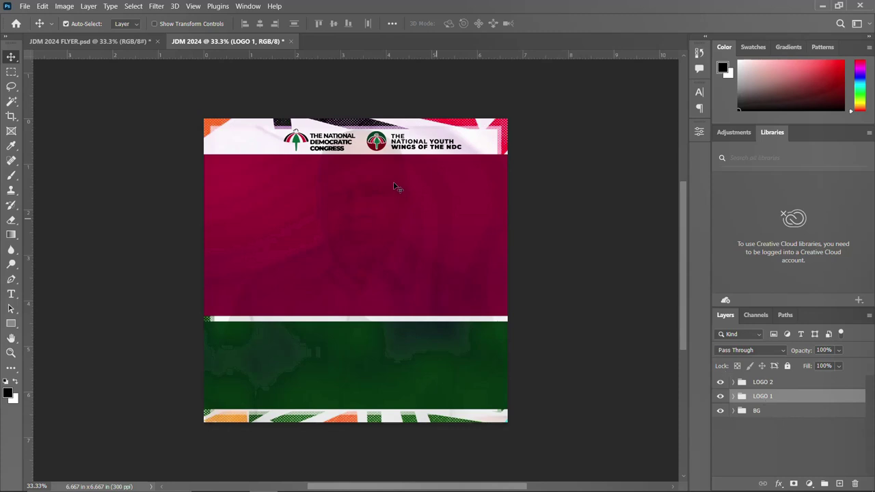
click(193, 6)
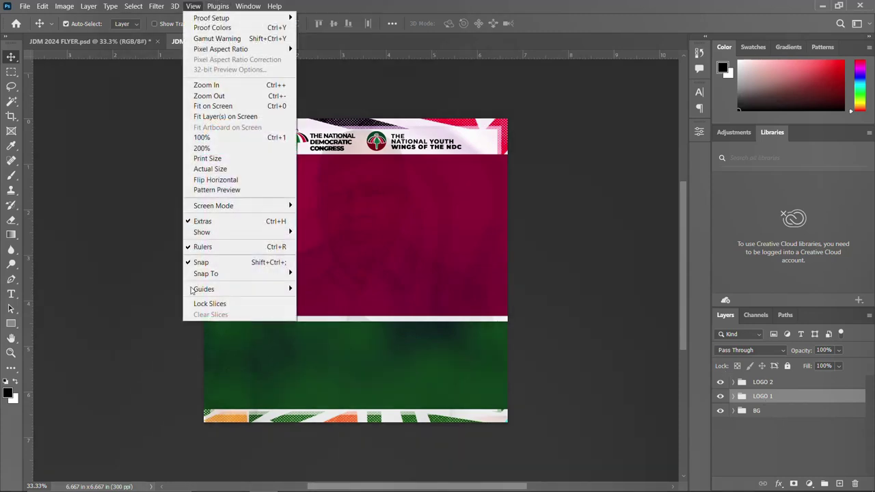
Create a New Guide Layout of 6 columns and 6 rows with 0.067 in gutters and margins
mouse_move(225, 289)
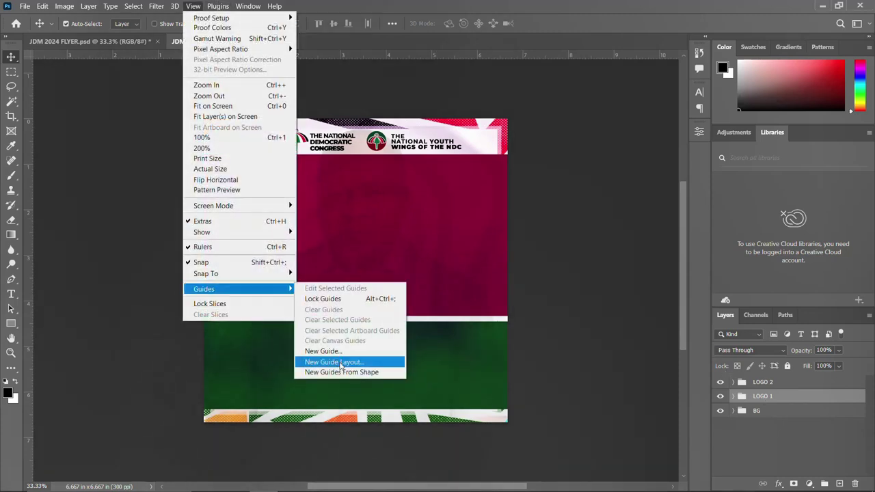
click(340, 362)
double_click(380, 190)
text(6)
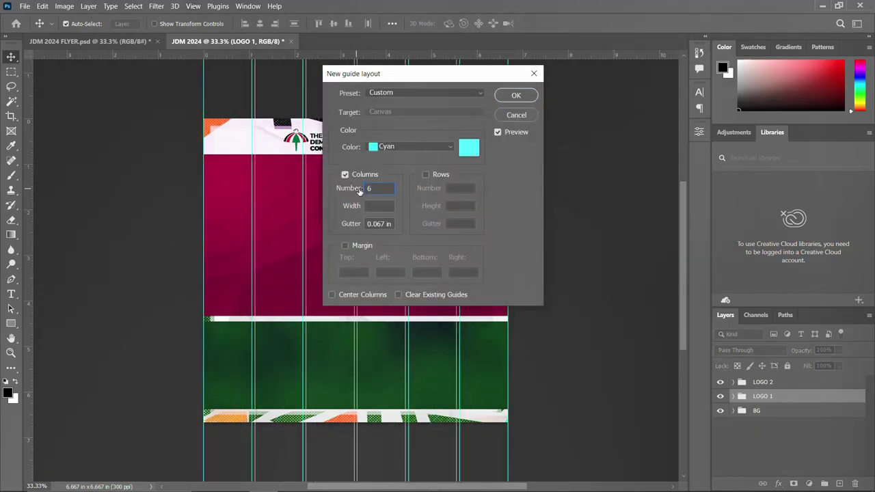
click(426, 175)
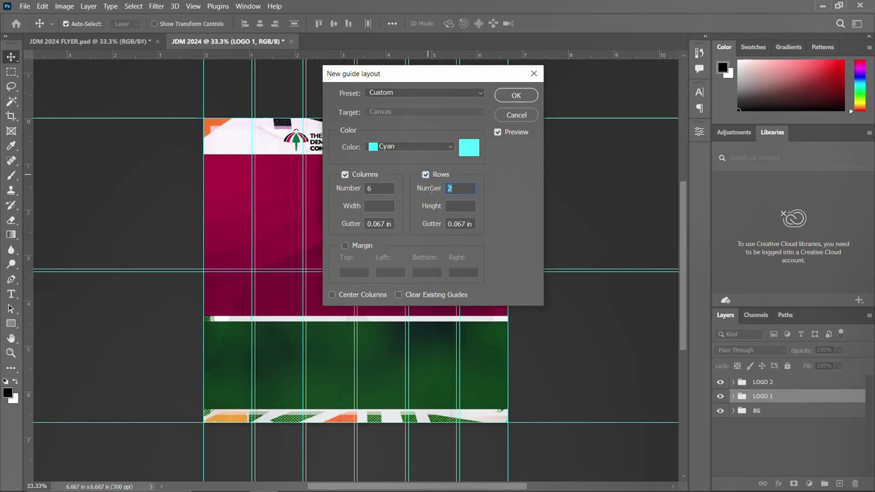
text(6)
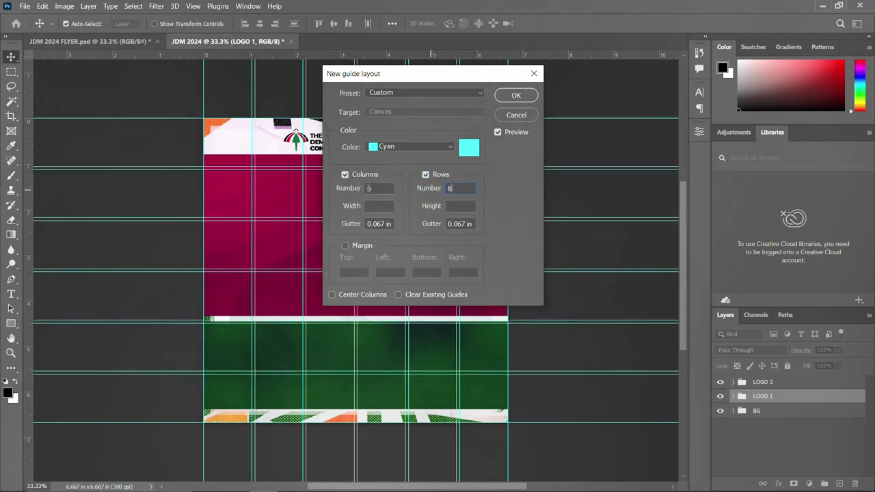
click(345, 247)
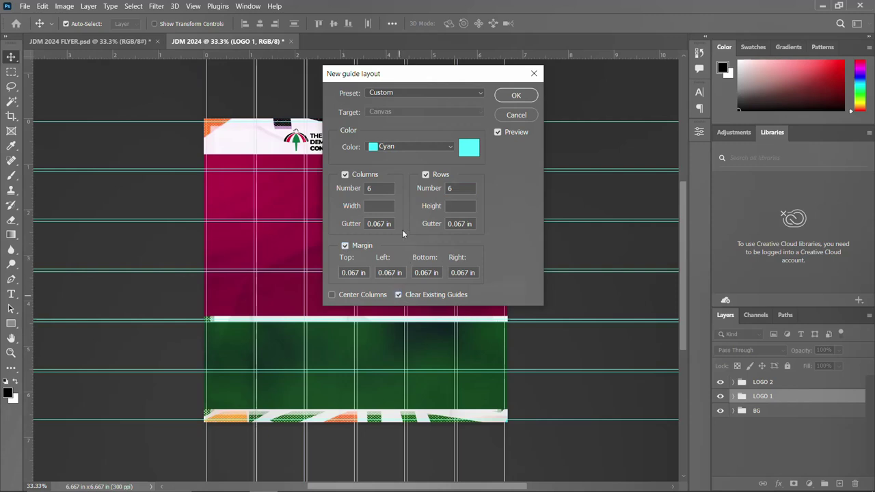
click(516, 96)
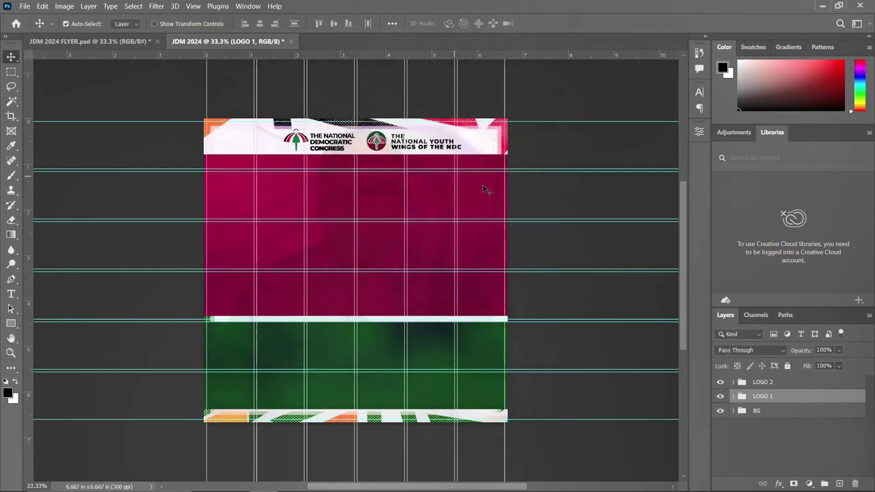
Select LOGO 1 and LOGO 2 together and shift them left toward the flyer's centre
shift+click(763, 383)
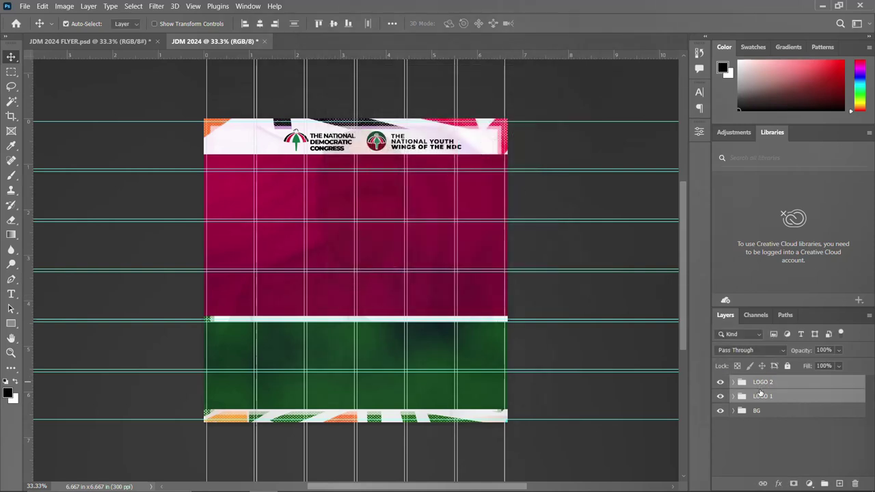
key(ctrl+t)
drag(383, 140, 365, 140)
key(Return)
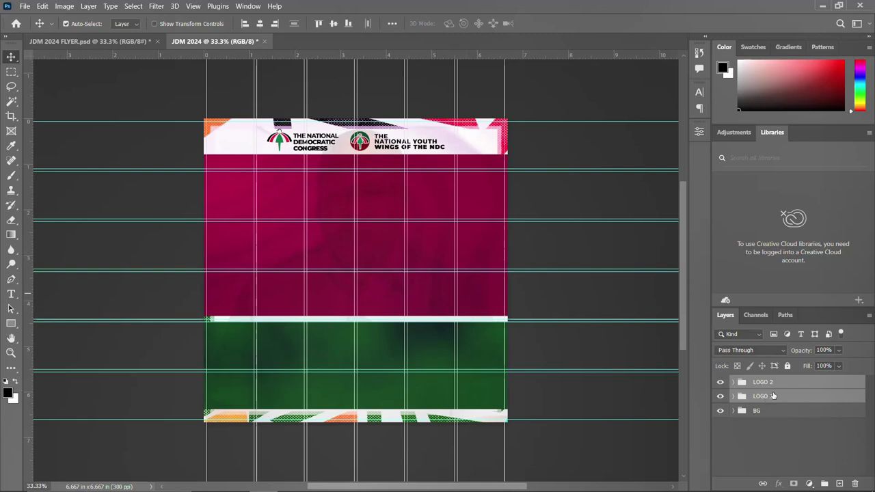
Group the two logo groups and name the new group LOGOS
key(ctrl+g)
double_click(762, 383)
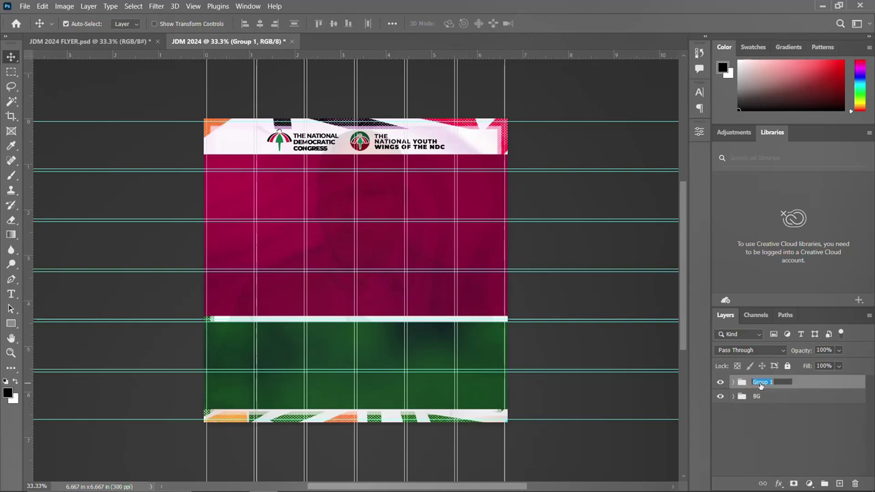
text(LOG)
key(Return)
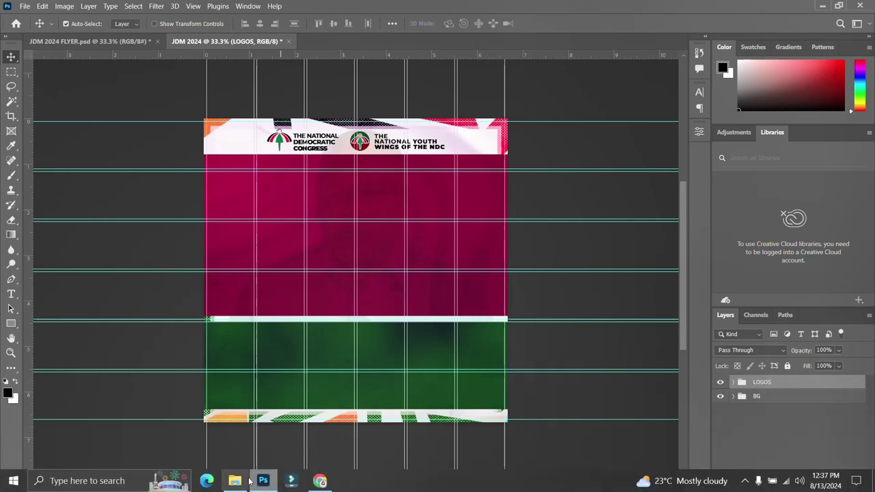
Place the seated portrait from the JDM 2024 folder into the flyer and rasterize it
click(244, 480)
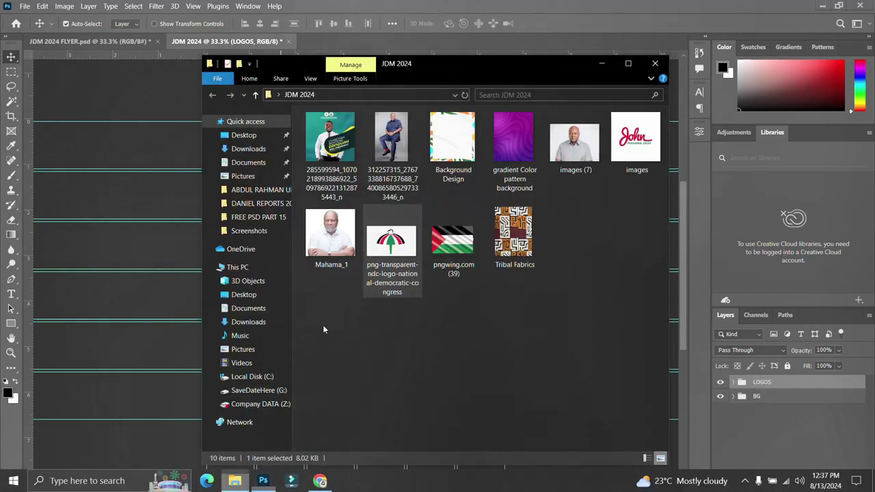
click(391, 142)
drag(388, 144, 180, 268)
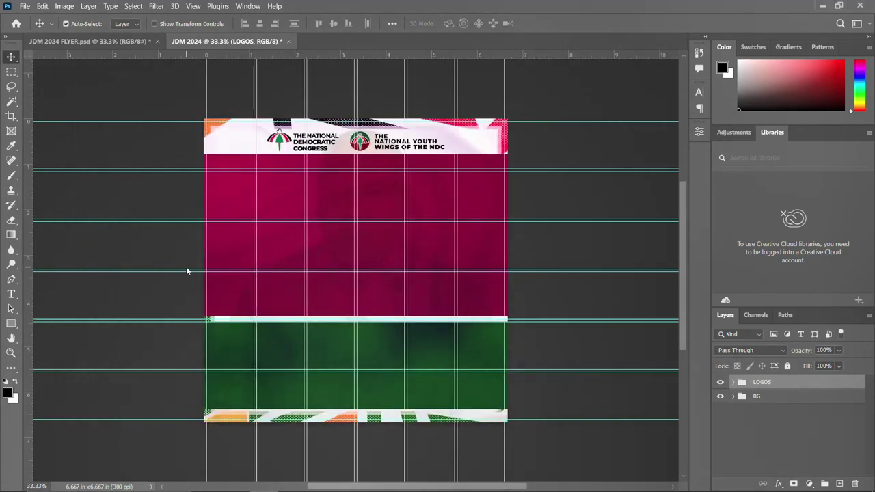
key(Return)
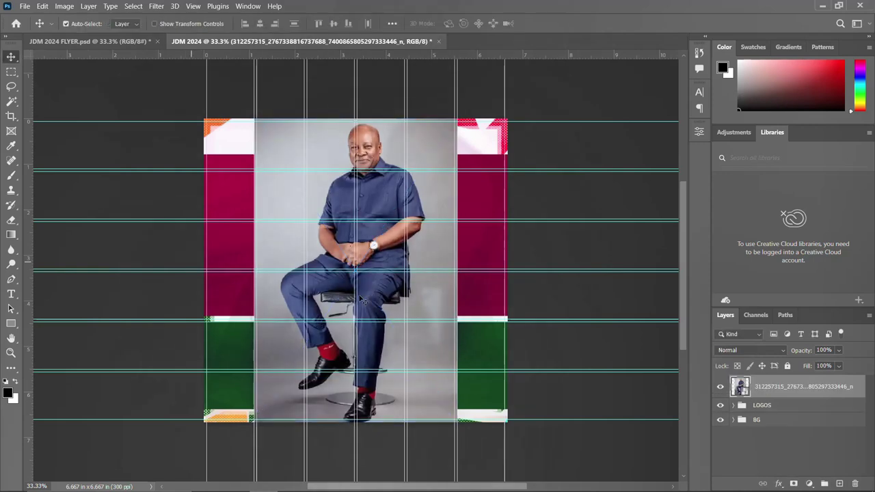
right_click(788, 388)
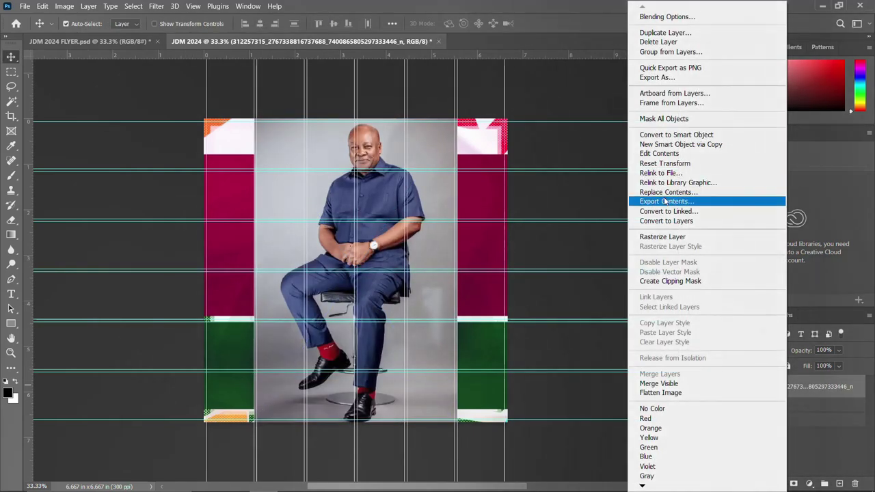
click(667, 237)
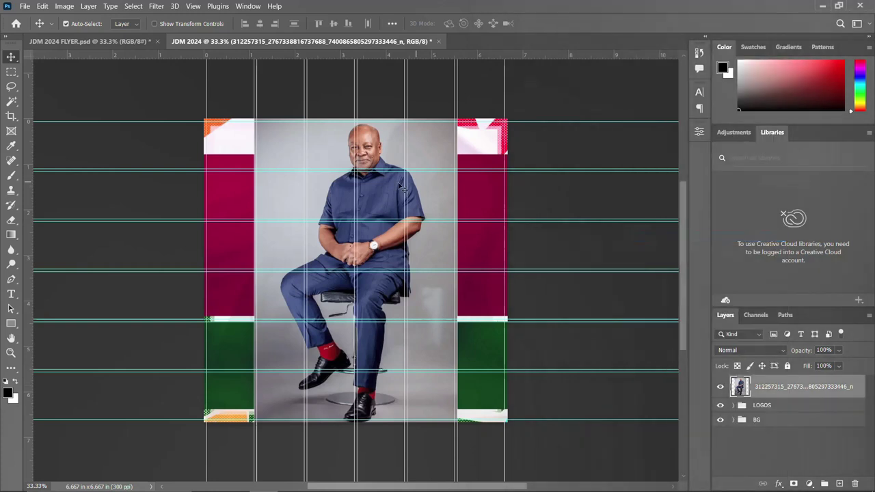
Enlarge the portrait to about 161% and move it down-left to fill below the logos
drag(388, 142, 387, 159)
key(ctrl+t)
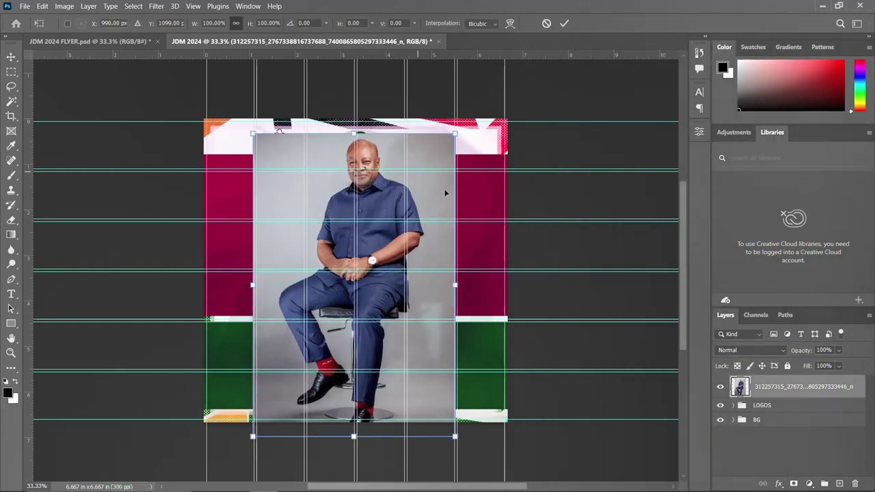
drag(455, 285, 511, 283)
drag(194, 285, 253, 283)
drag(393, 254, 376, 319)
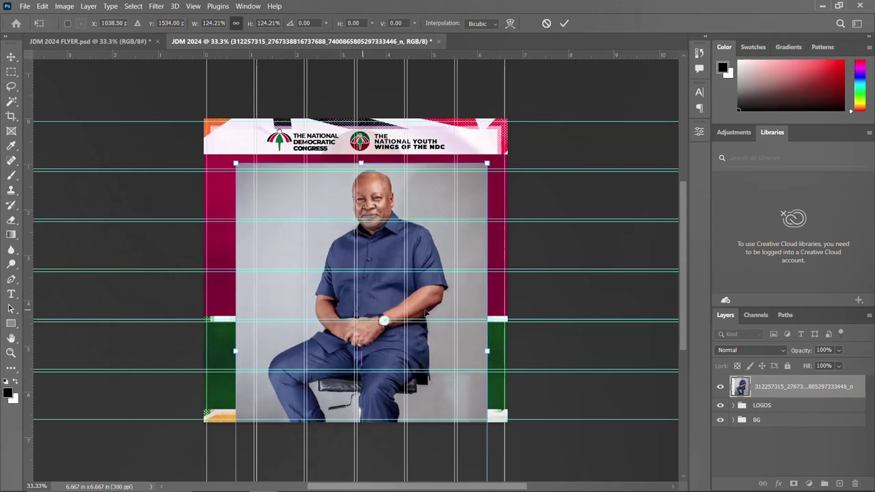
drag(485, 351, 516, 352)
drag(367, 275, 344, 322)
drag(494, 399, 514, 400)
mouse_move(389, 296)
mouse_down()
mouse_move(382, 311)
mouse_move(378, 297)
mouse_move(391, 295)
mouse_up()
key(Return)
Convert the portrait to a smart object, rasterize it and remove its grey background
right_click(782, 386)
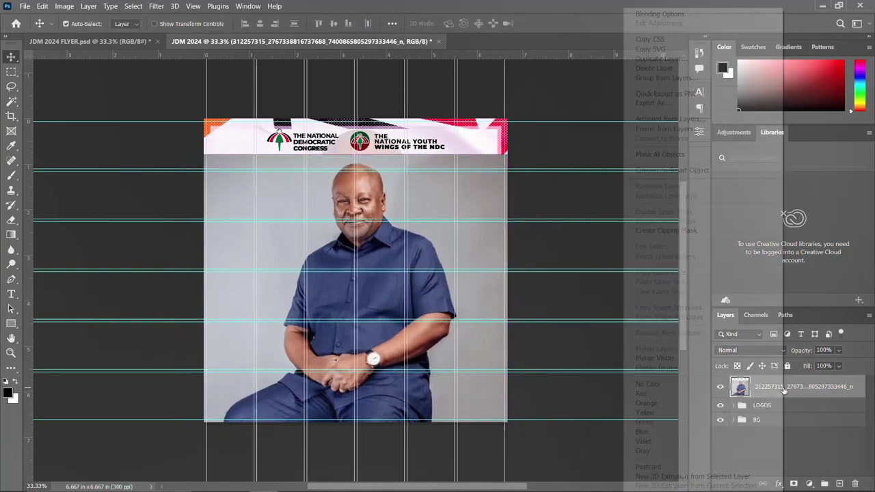
click(681, 170)
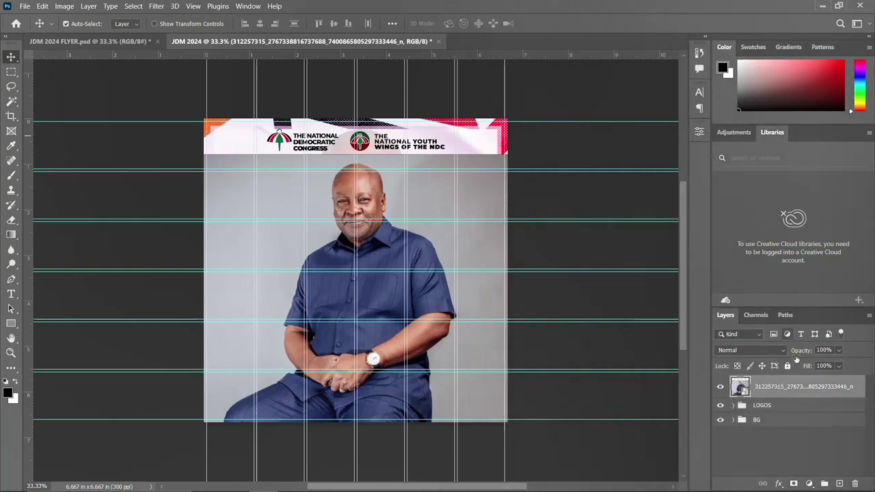
right_click(807, 394)
click(690, 237)
click(699, 133)
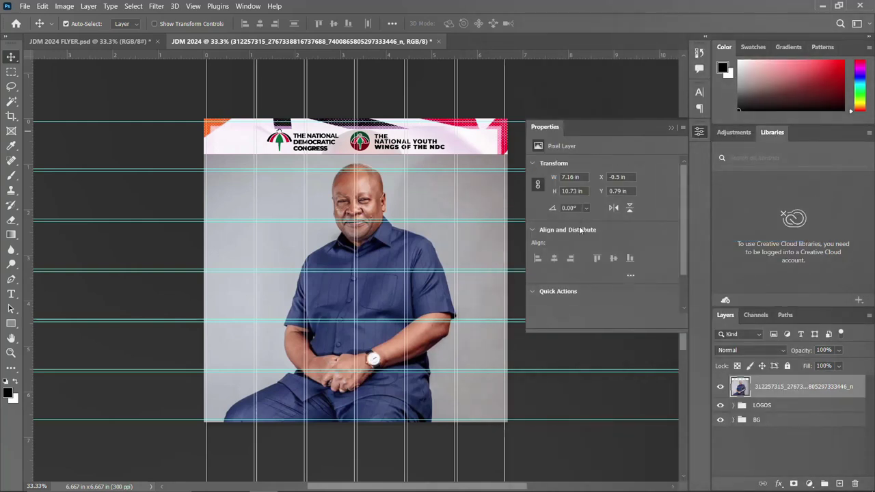
scroll(591, 259, down, 1)
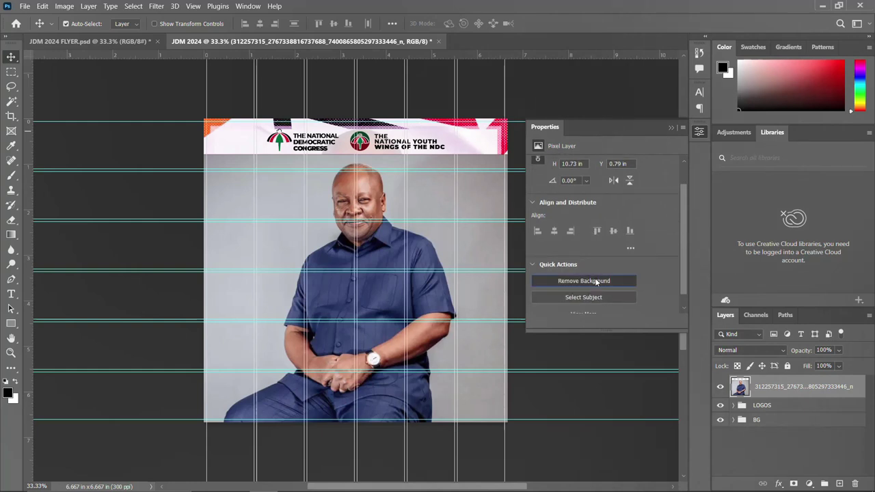
click(596, 281)
Scale the cut-out portrait to about 152% and move it down-left below the logo banner
key(ctrl+t)
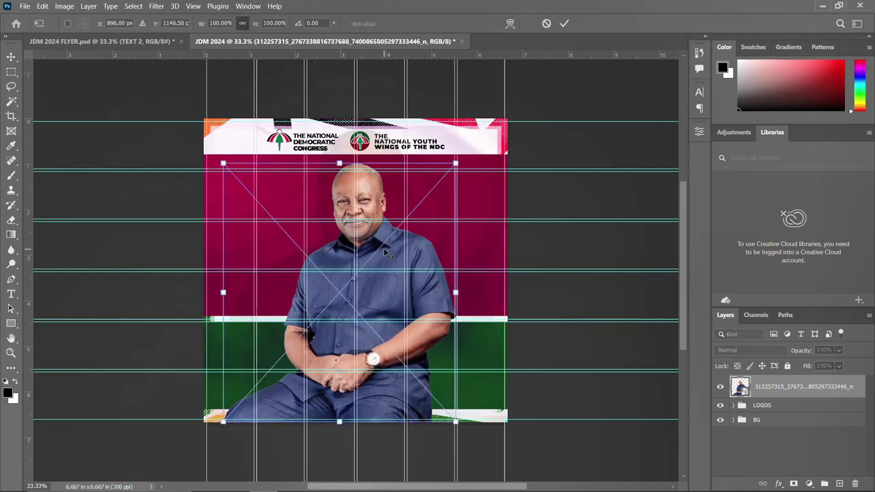
drag(456, 293, 495, 293)
drag(385, 264, 360, 283)
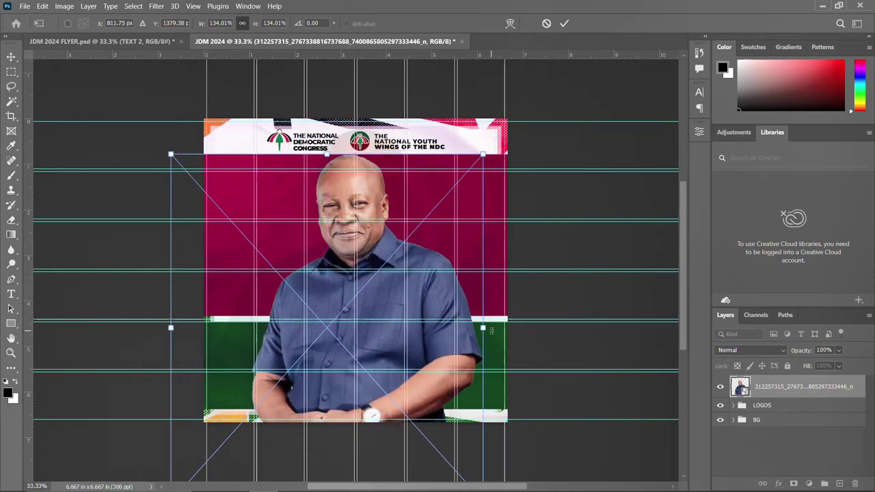
drag(484, 328, 504, 329)
drag(383, 299, 367, 325)
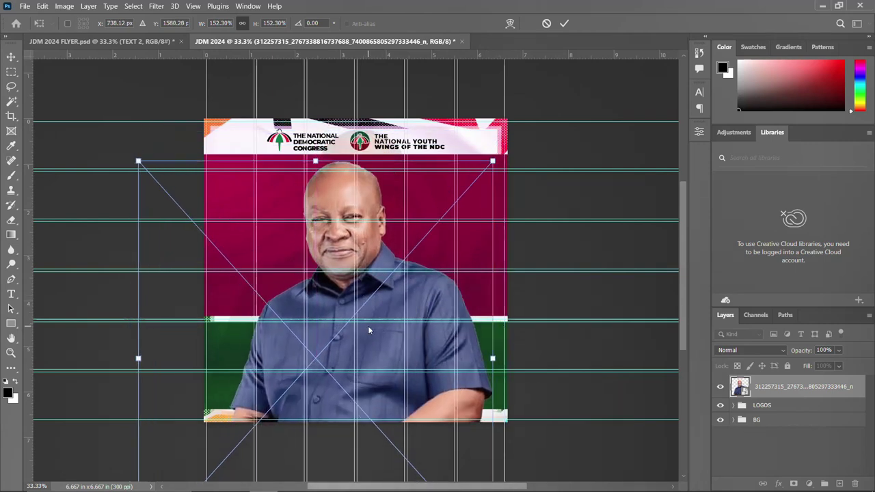
key(Return)
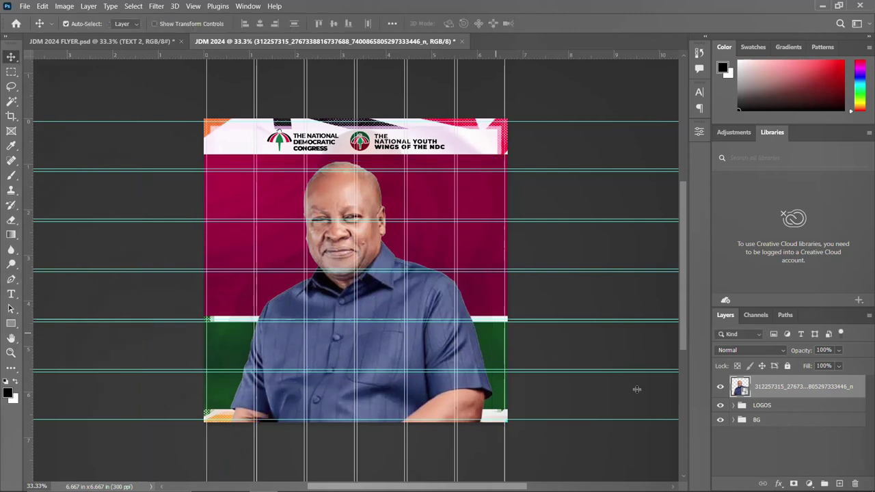
click(767, 405)
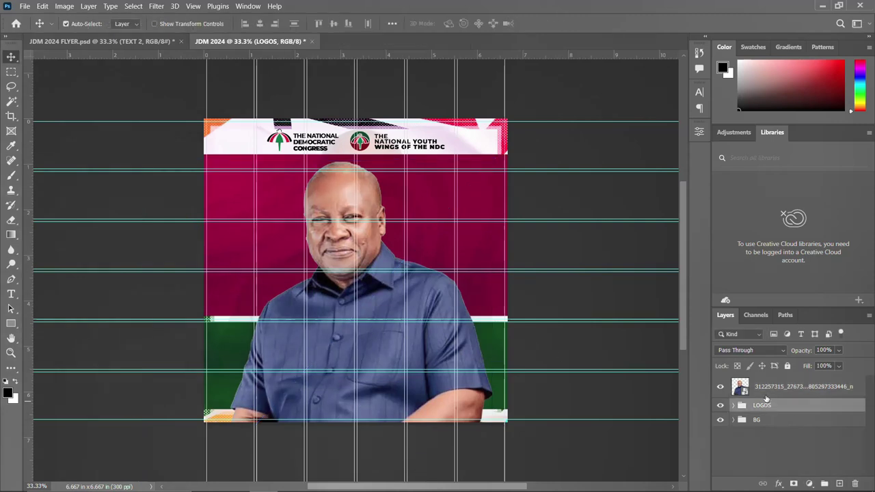
Add the BUILDING headline text on the upper maroon area and enlarge it
click(765, 393)
click(766, 405)
key(t)
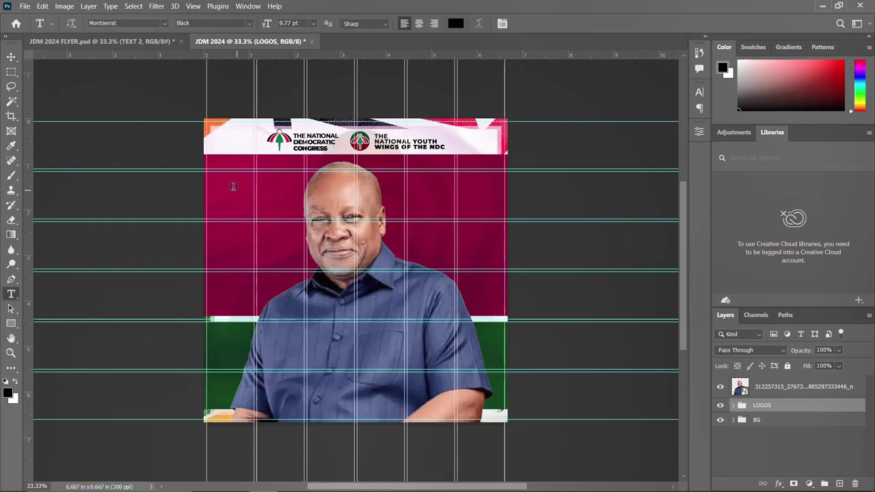
click(232, 186)
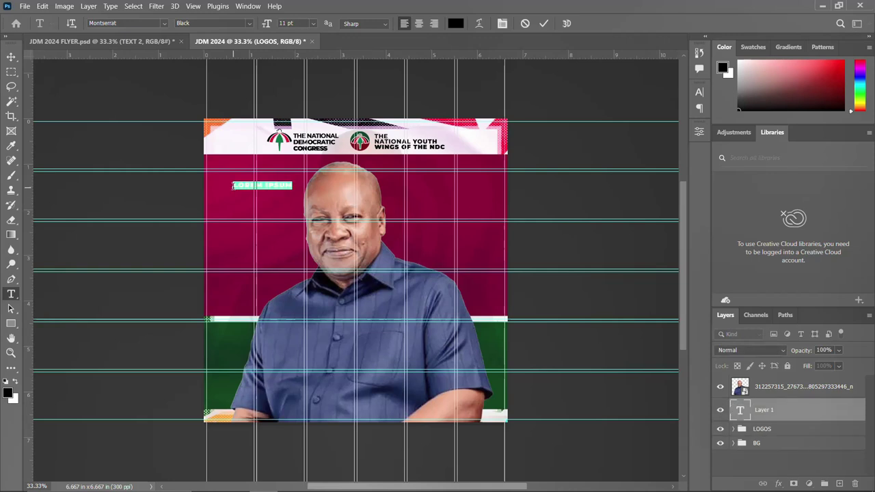
text(Vote)
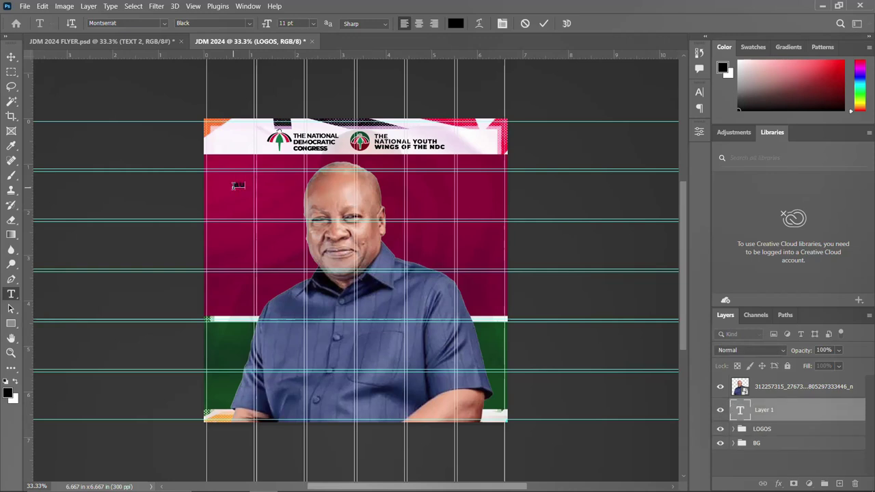
key(ctrl+Return)
key(ctrl+t)
drag(274, 191, 370, 205)
drag(279, 191, 372, 188)
key(Return)
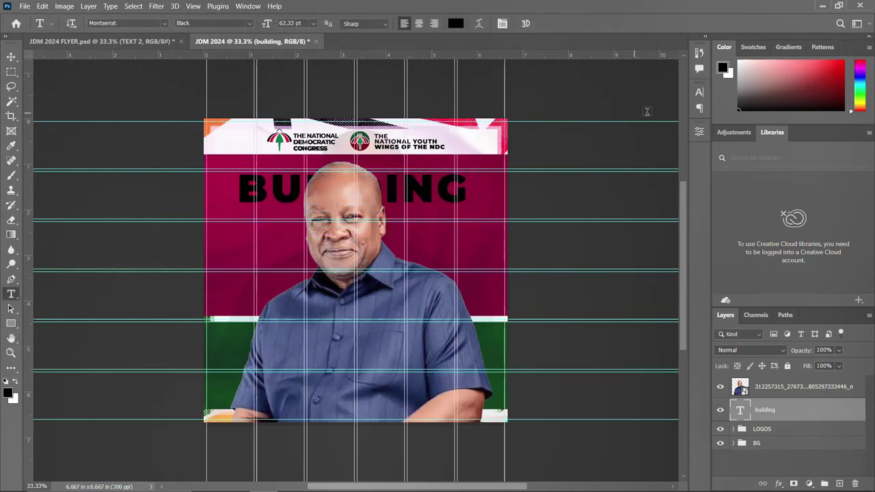
Tighten BUILDING's letter spacing and make its colour near-white
click(699, 91)
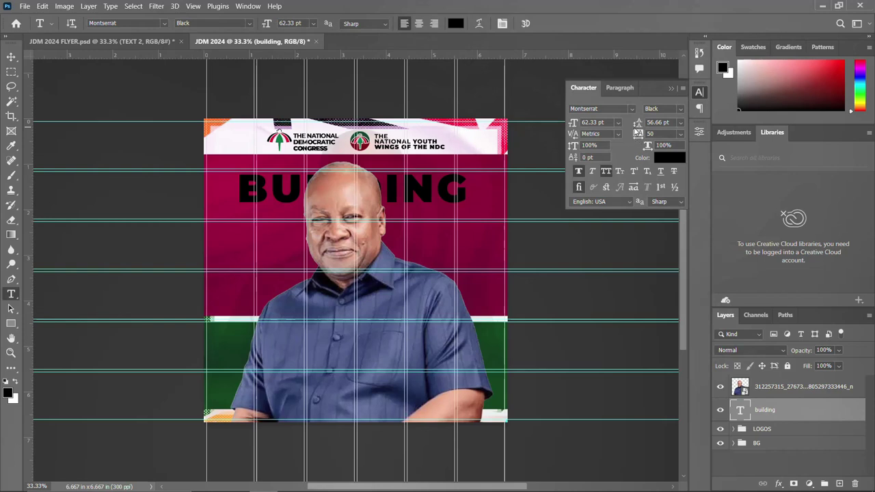
click(637, 133)
drag(638, 134, 638, 134)
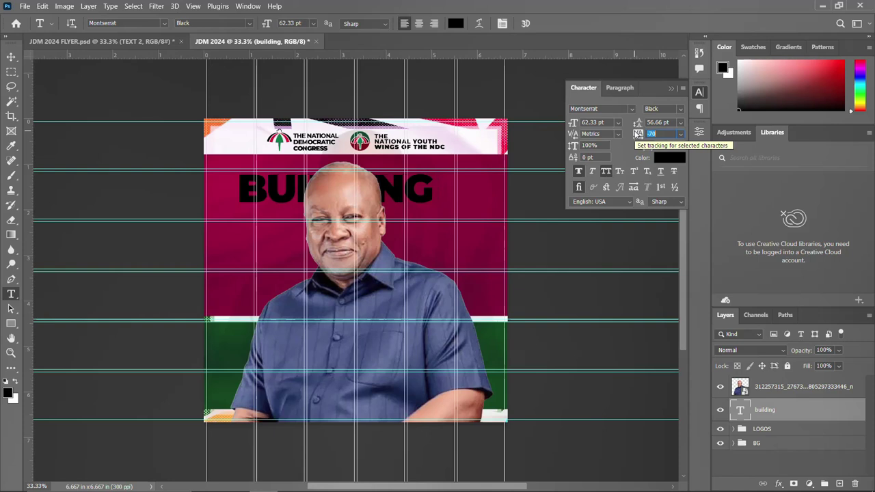
click(659, 158)
drag(321, 136, 288, 107)
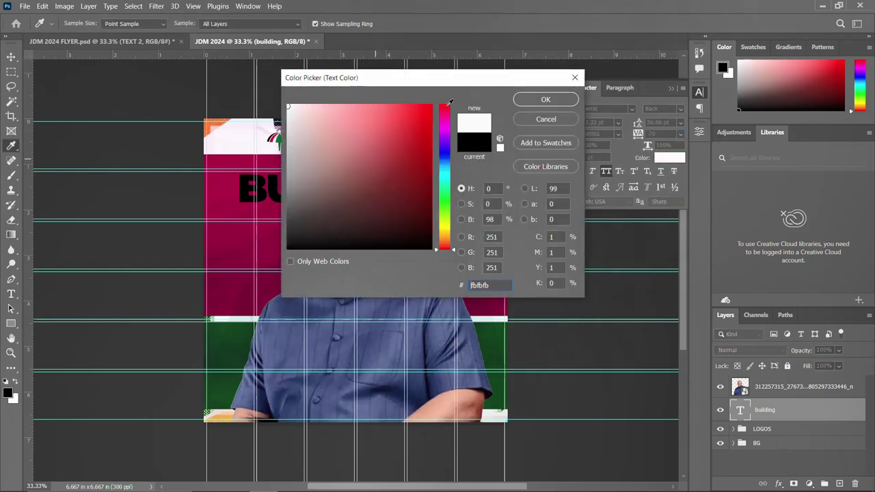
click(546, 100)
click(697, 93)
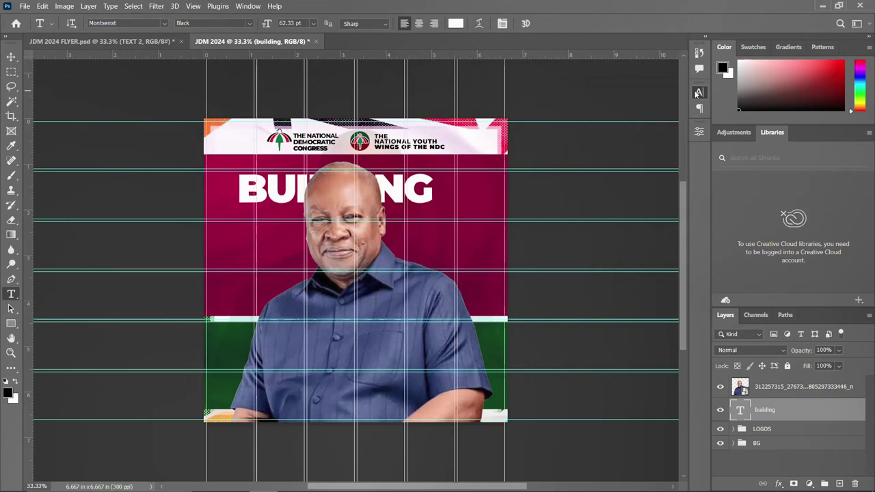
Resize and reposition the BUILDING text on the maroon area
key(v)
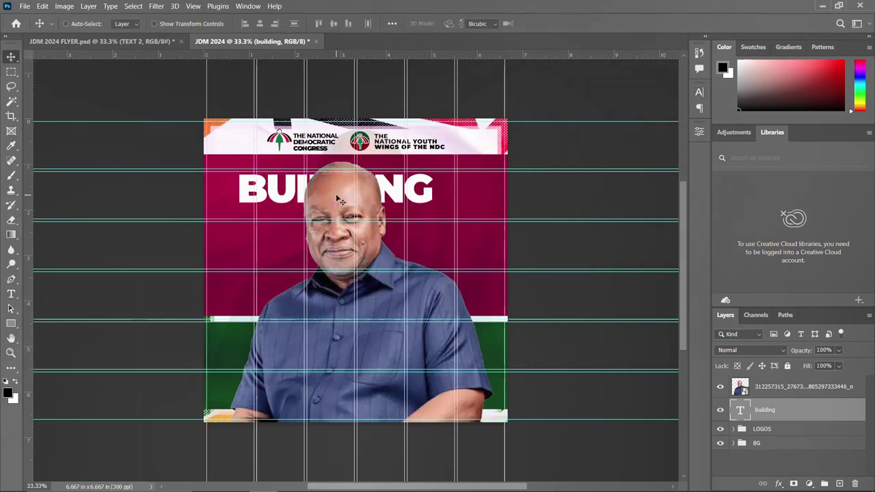
key(ctrl+t)
drag(432, 211, 477, 221)
drag(406, 199, 413, 204)
drag(495, 160, 457, 168)
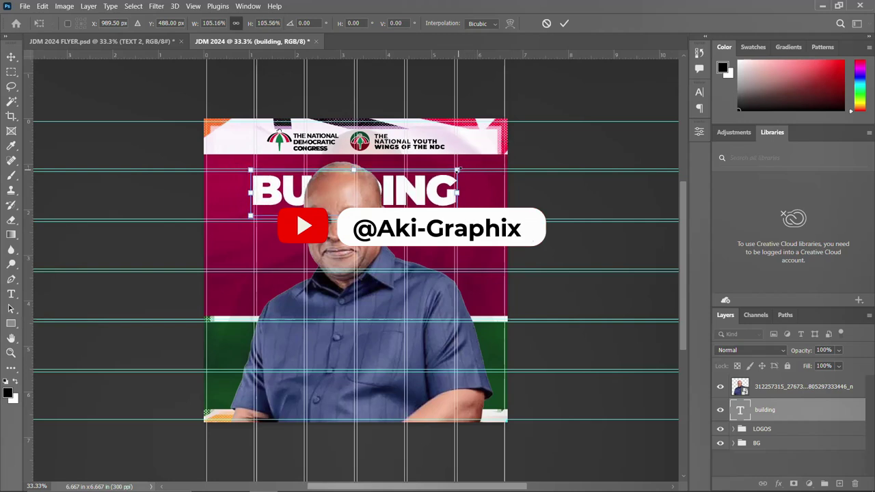
key(Return)
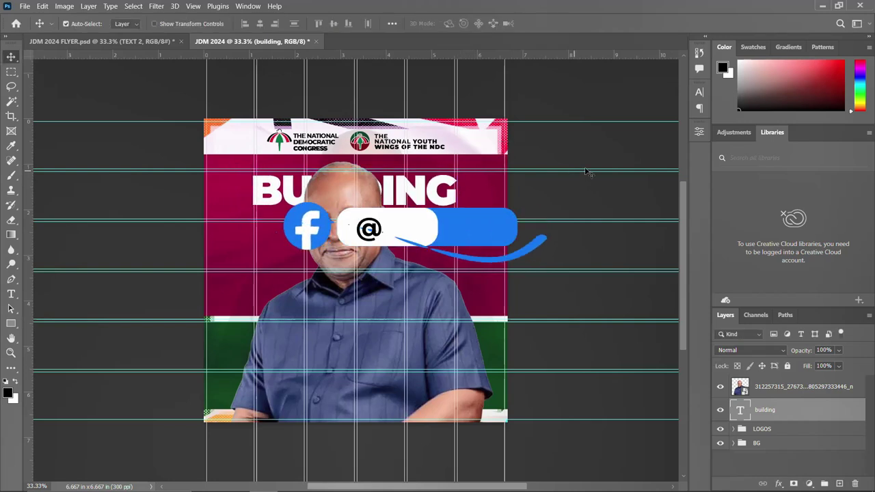
Set BUILDING's letter spacing to -90 and nudge it into place
click(699, 93)
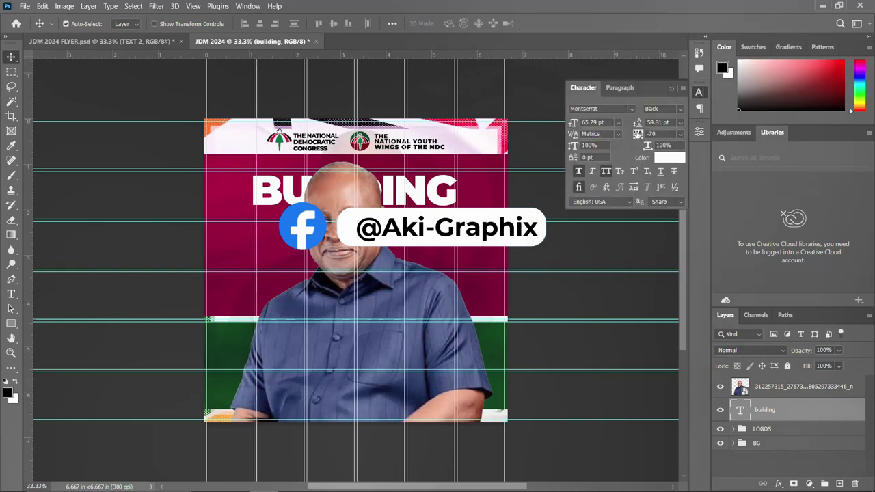
text(-90)
key(Return)
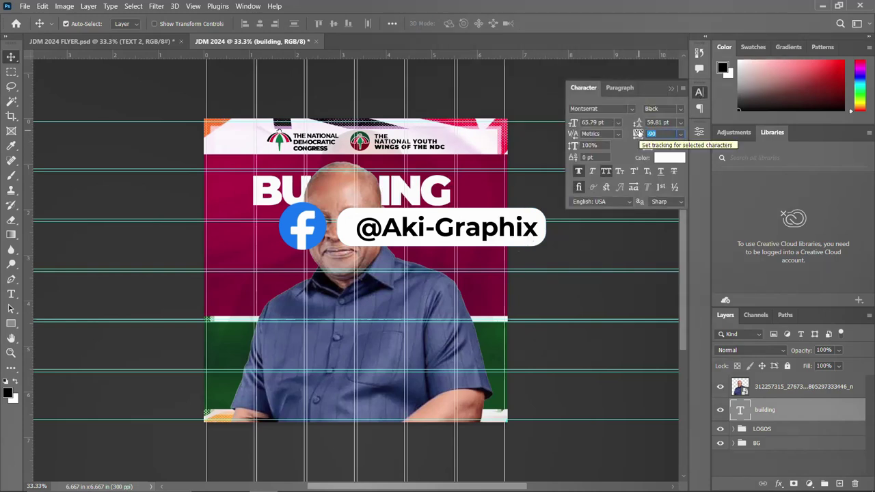
click(699, 93)
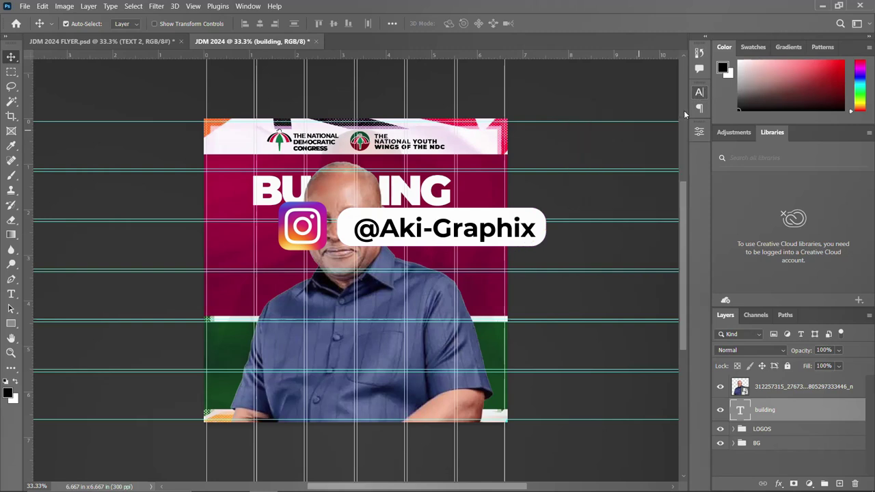
drag(413, 199, 416, 175)
drag(425, 184, 427, 192)
Duplicate BUILDING onto a second line, retype it as GHANA and scale it to 145%
key(ctrl+a)
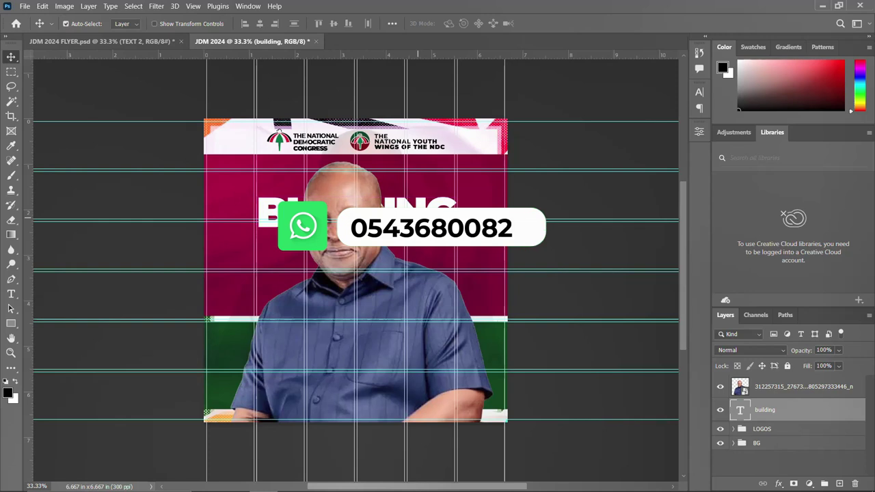
mouse_move(419, 218)
mouse_down()
mouse_move(419, 179)
mouse_move(423, 213)
mouse_up()
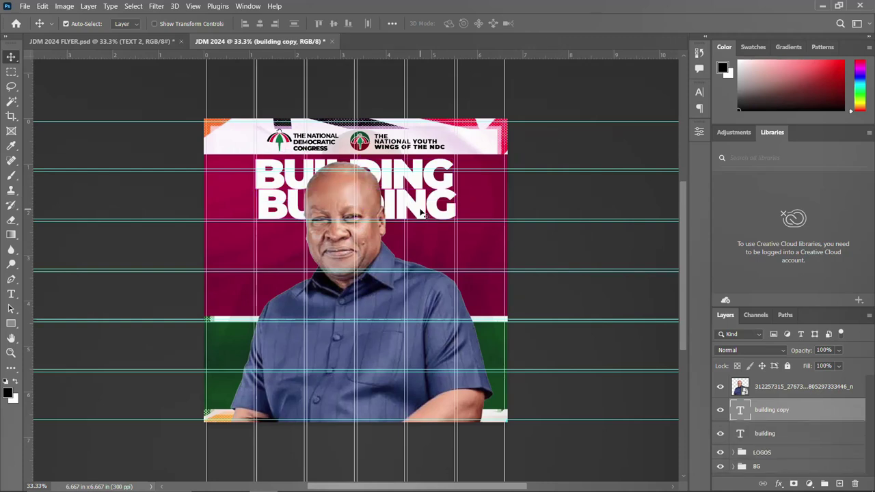
key(t)
double_click(420, 207)
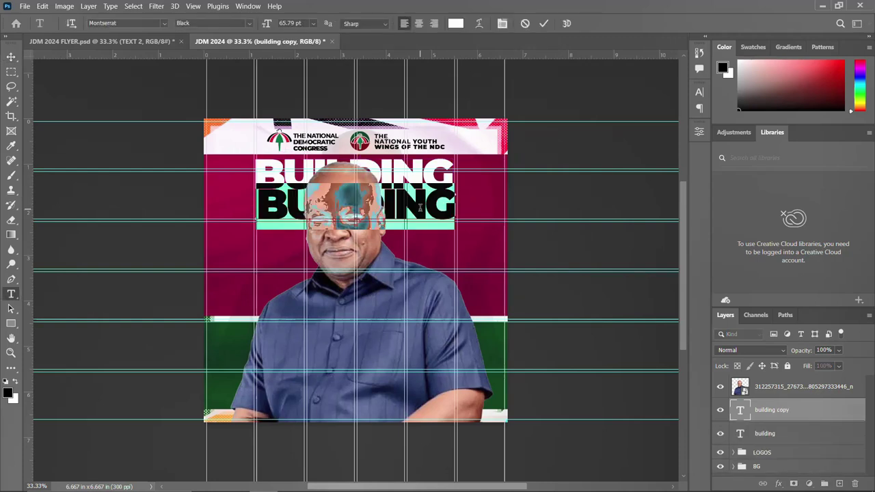
text(GH)
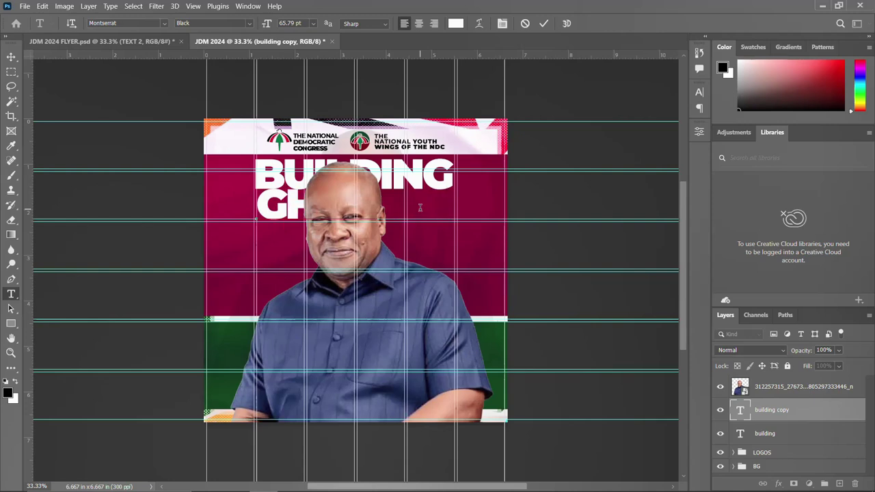
text(ANA)
key(ctrl+Return)
key(ctrl+t)
drag(412, 230, 449, 239)
drag(426, 204, 450, 216)
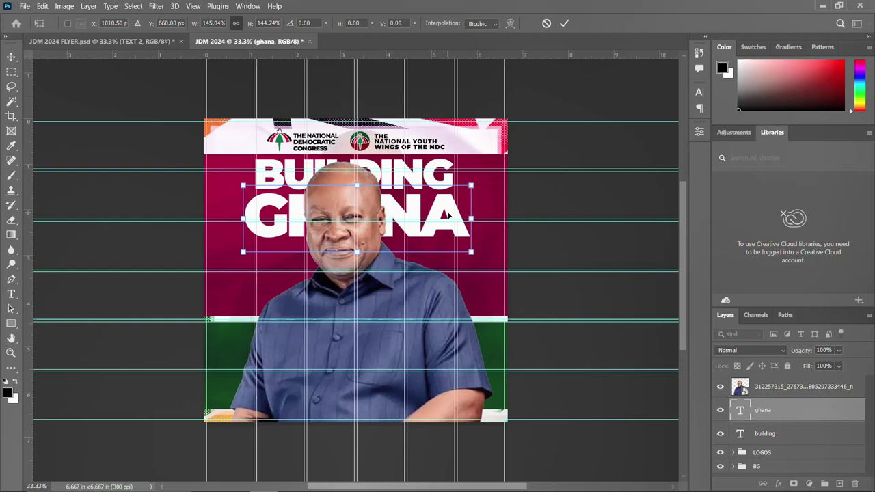
key(Return)
Centre GHANA and BUILDING horizontally on the canvas, then duplicate GHANA onto a third line
key(ctrl+a)
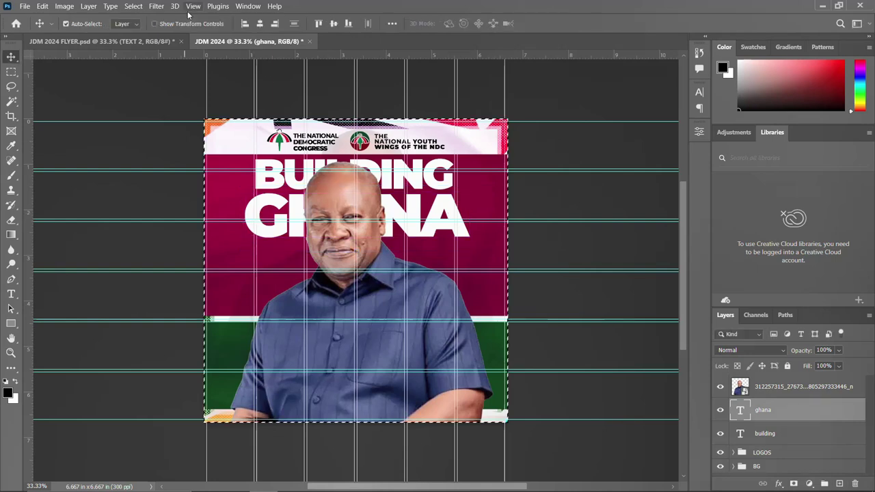
click(259, 23)
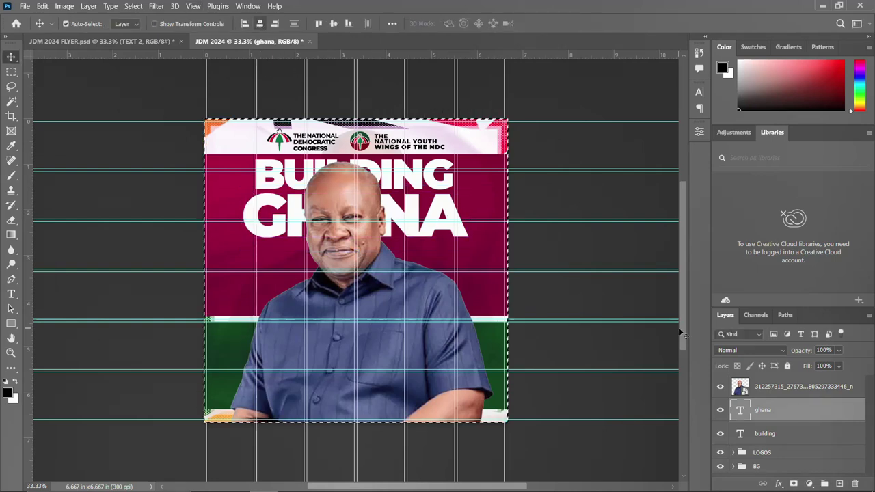
key(alt+bracketleft)
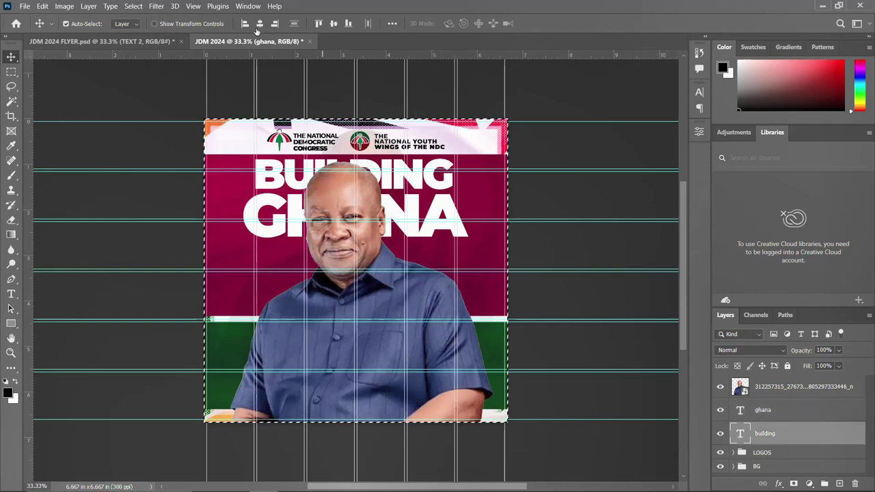
click(260, 23)
key(ctrl+d)
ctrl+click(412, 210)
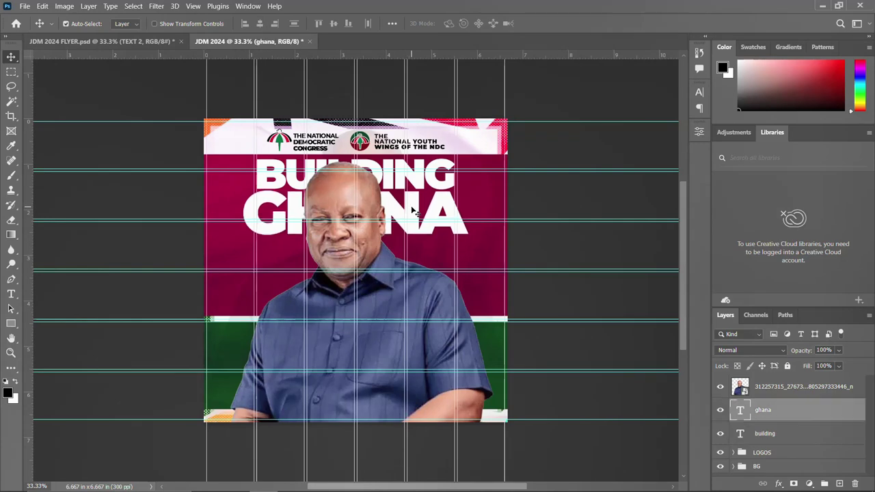
drag(412, 211, 419, 246)
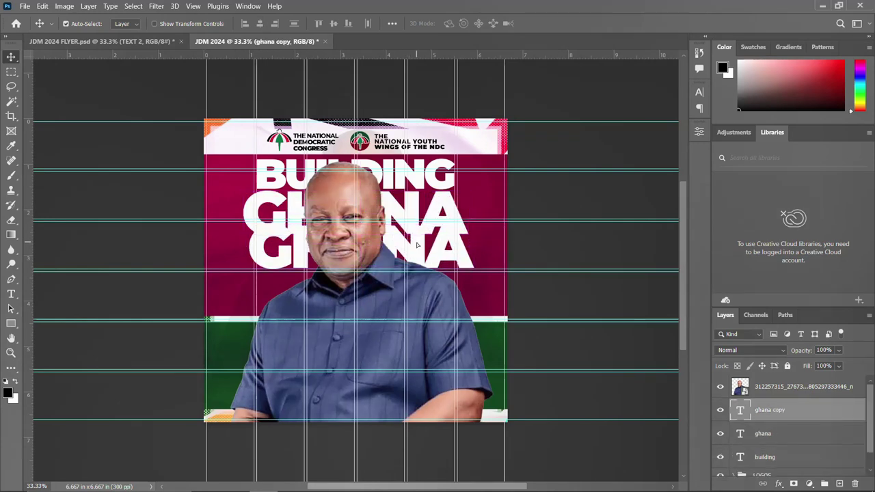
Retype the GHANA copy as WE WANT and scale it to about 68% just below GHANA
double_click(418, 247)
text(WAWA)
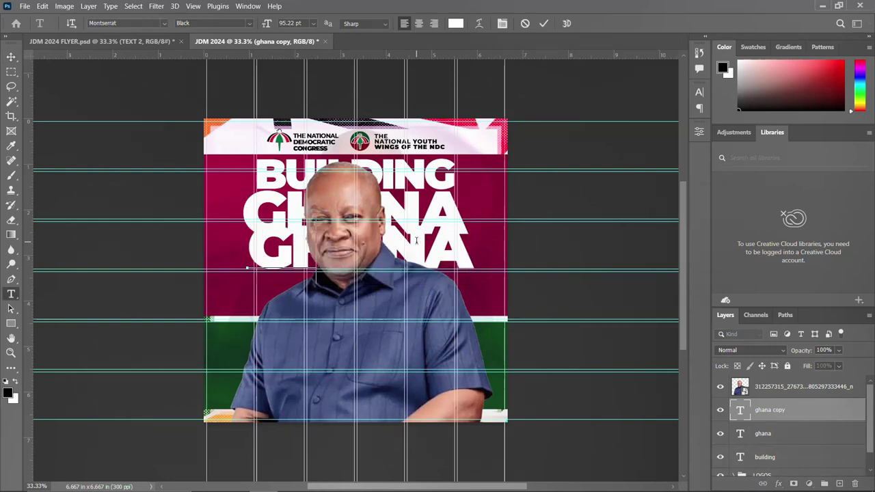
text(N)
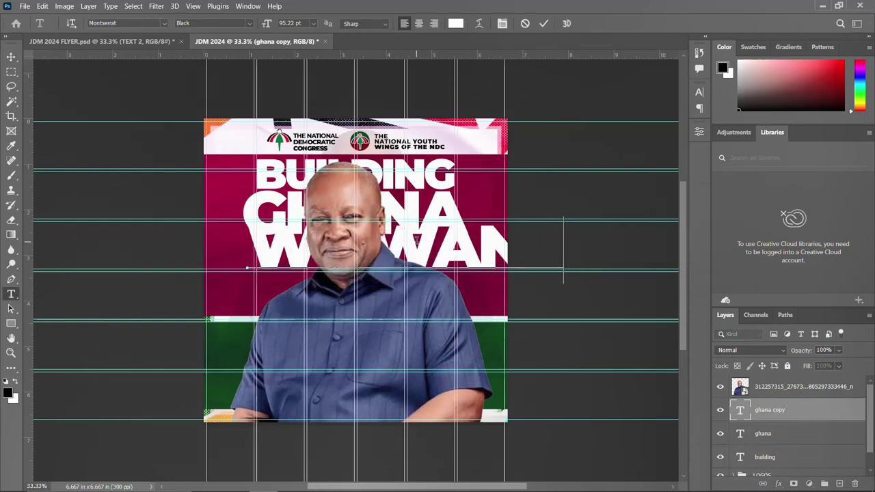
key(ctrl+Return)
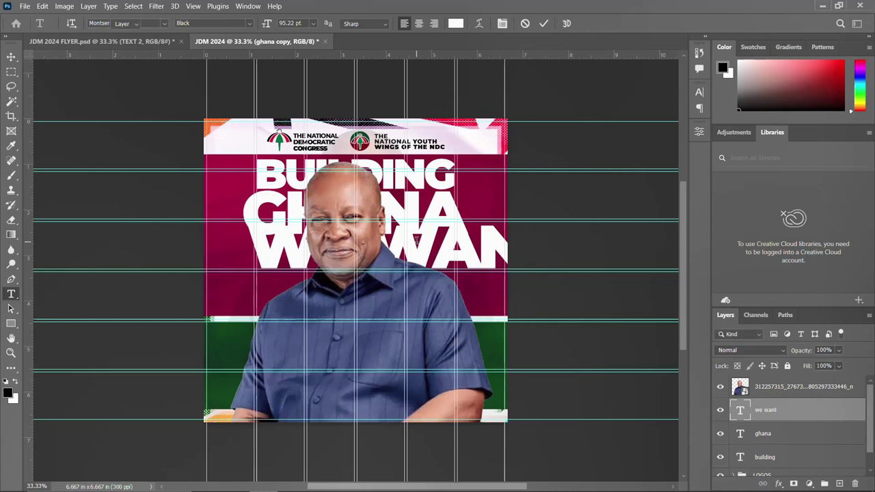
key(ctrl+t)
drag(562, 283, 437, 245)
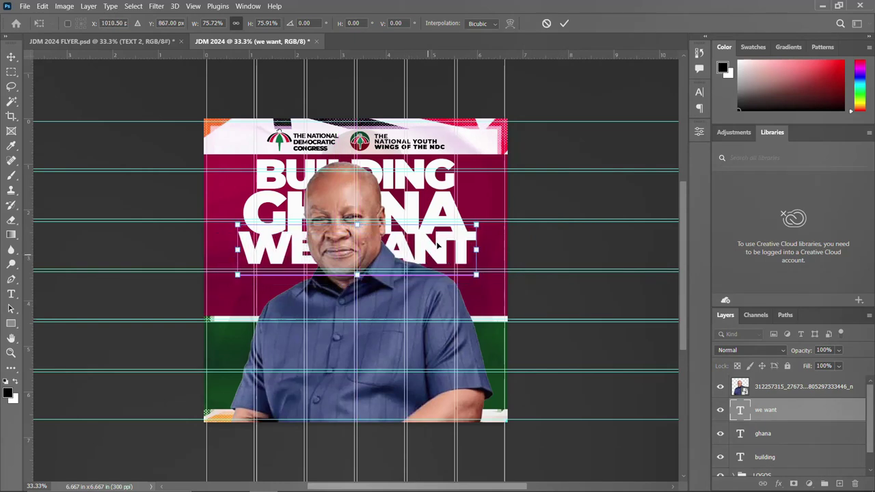
drag(478, 223, 465, 227)
drag(441, 253, 443, 258)
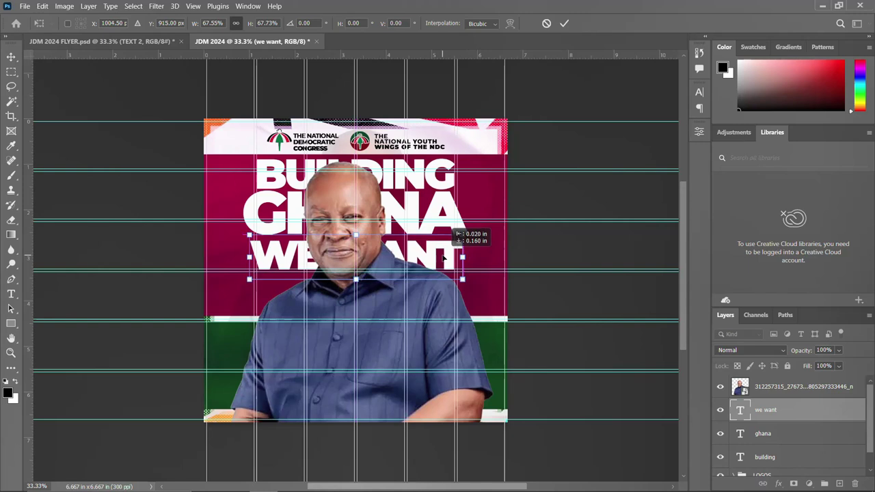
key(Return)
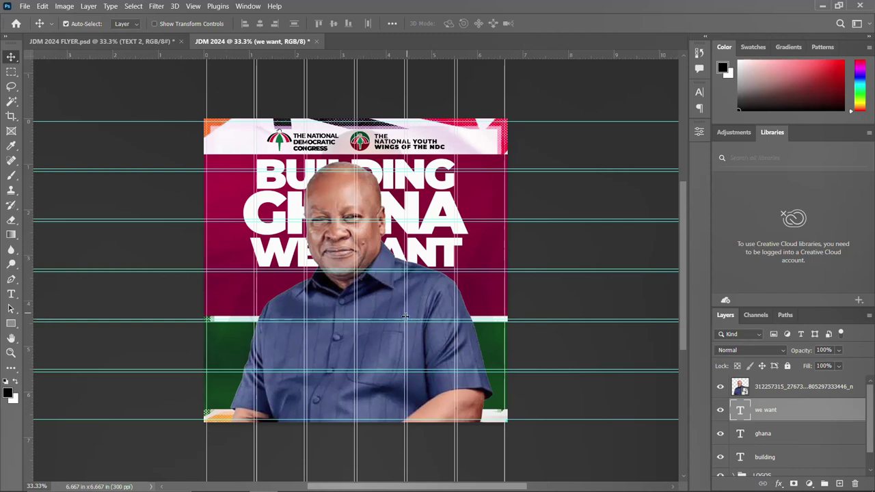
click(383, 304)
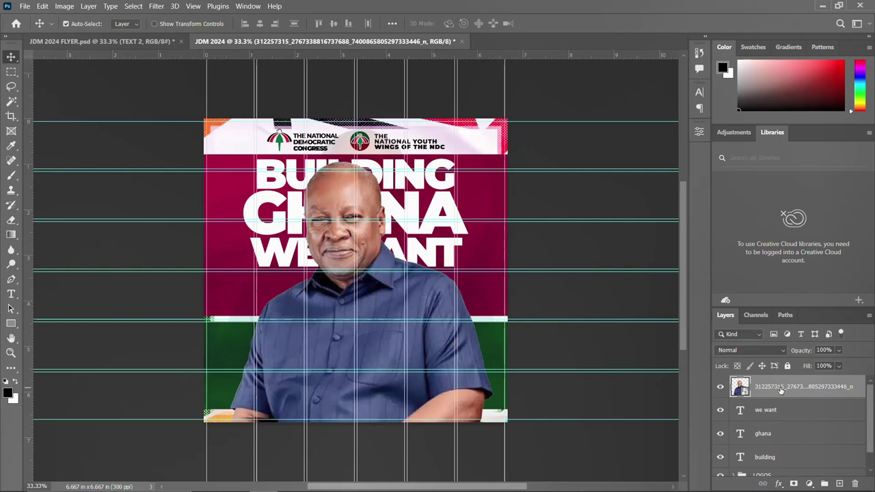
Delete the old portrait and bring in the portrait from JDM 2024 FLYER.psd, placed under the headline
key(Delete)
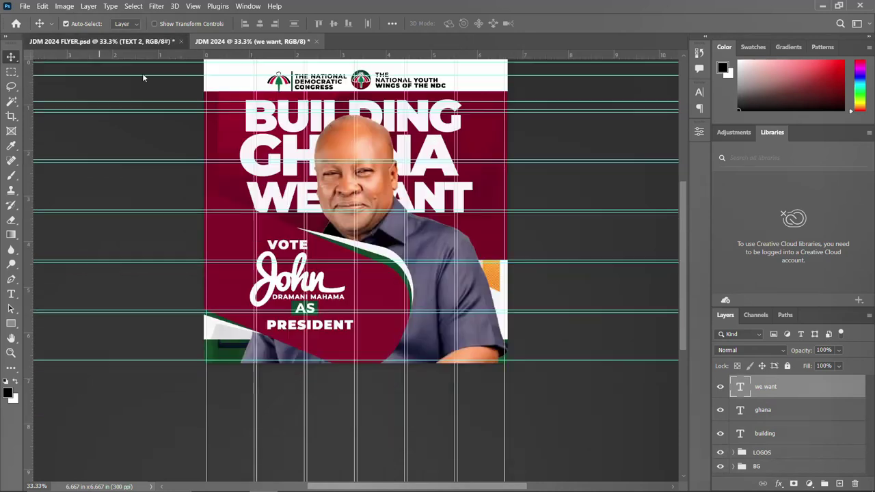
click(130, 41)
click(375, 191)
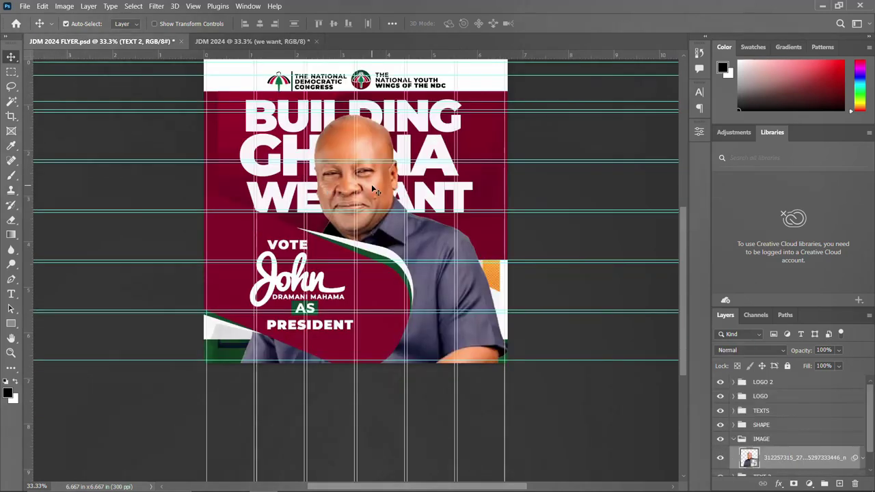
drag(375, 192, 357, 315)
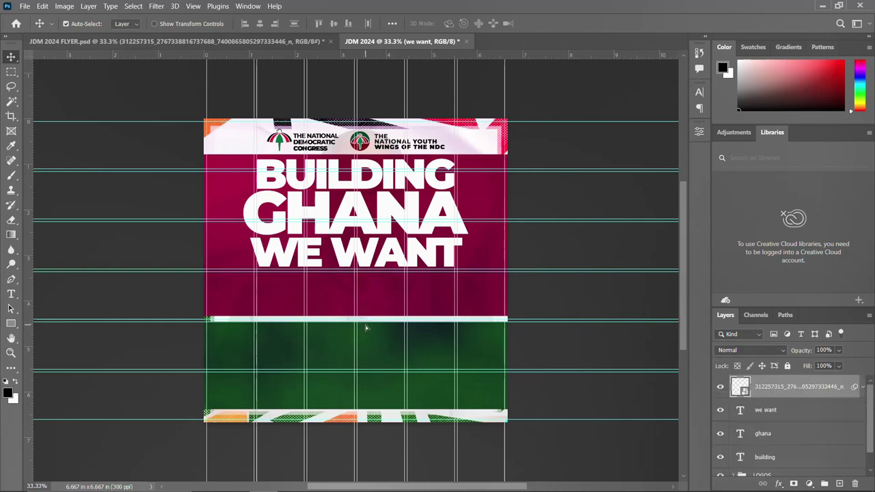
drag(371, 307, 378, 290)
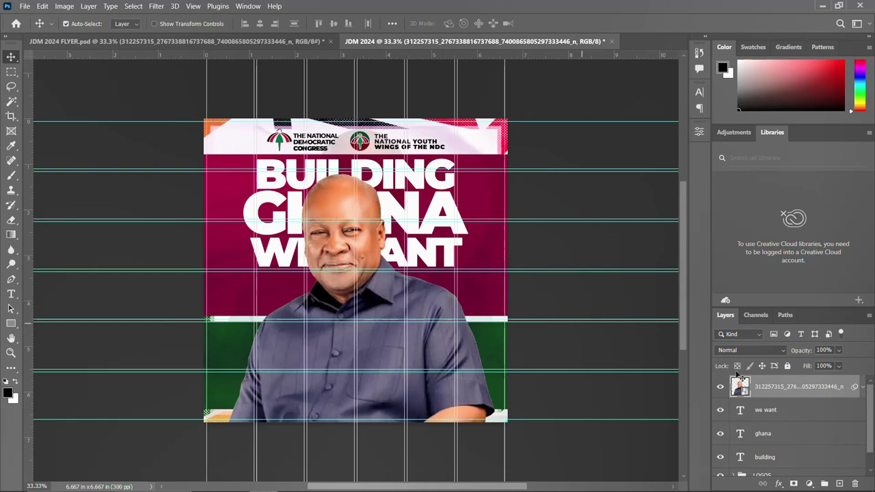
Group the BUILDING, GHANA and WE WANT text layers and name the group TEXTS 1
click(764, 412)
scroll(765, 431, down, 1)
shift+click(770, 438)
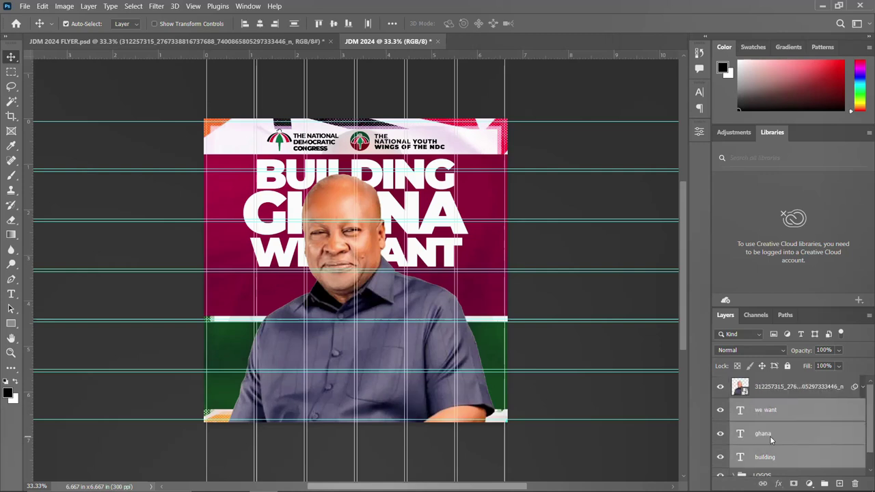
key(ctrl+g)
double_click(763, 406)
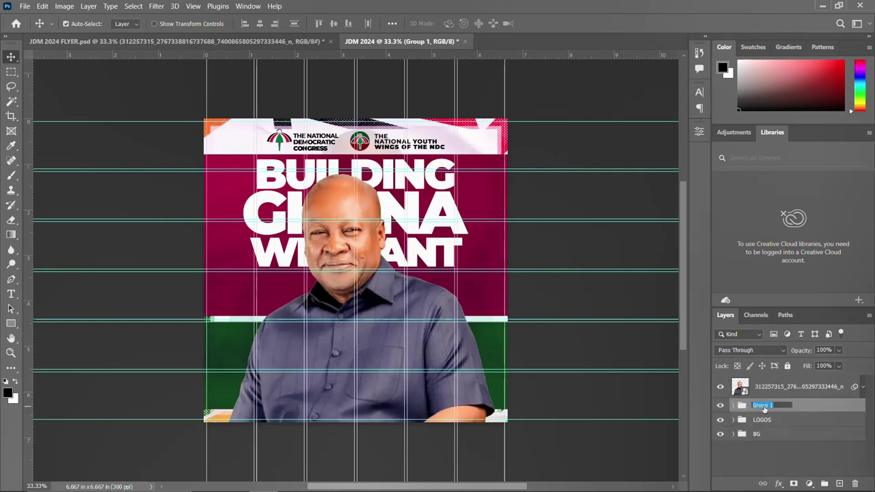
text(TEXTS)
key(Return)
Put the portrait in its own group named IMAGE and check its visibility
click(775, 388)
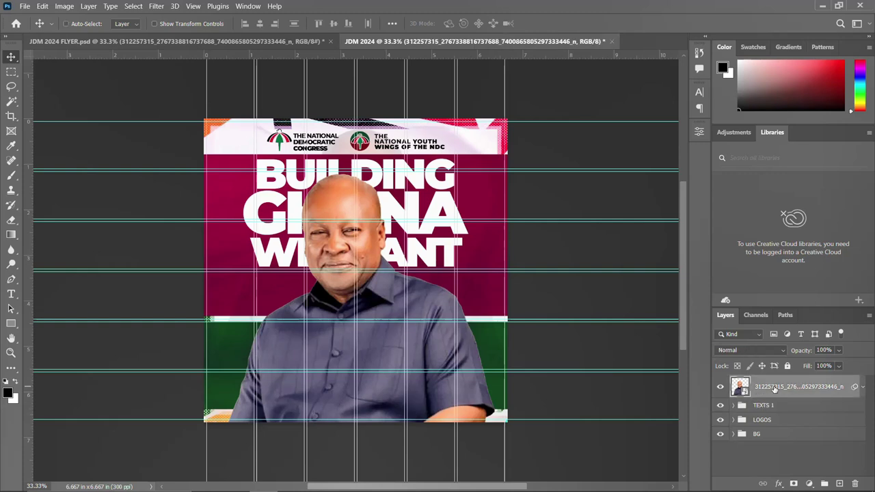
key(ctrl+g)
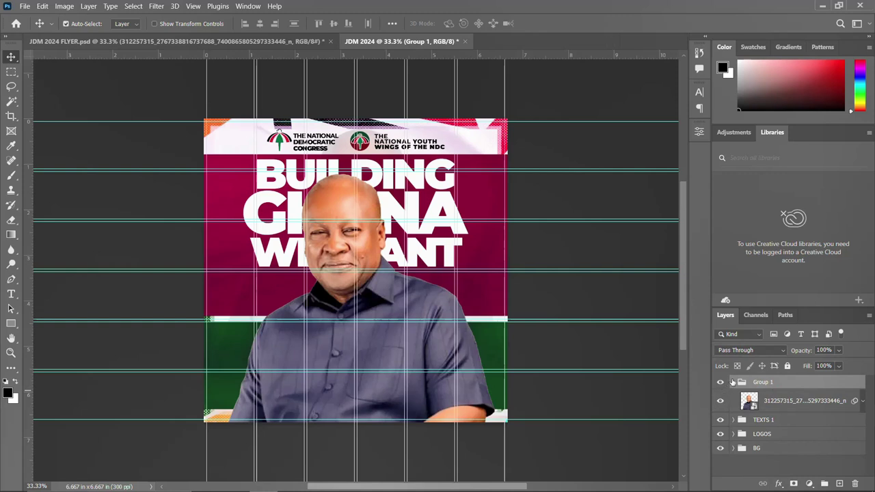
click(733, 383)
double_click(759, 383)
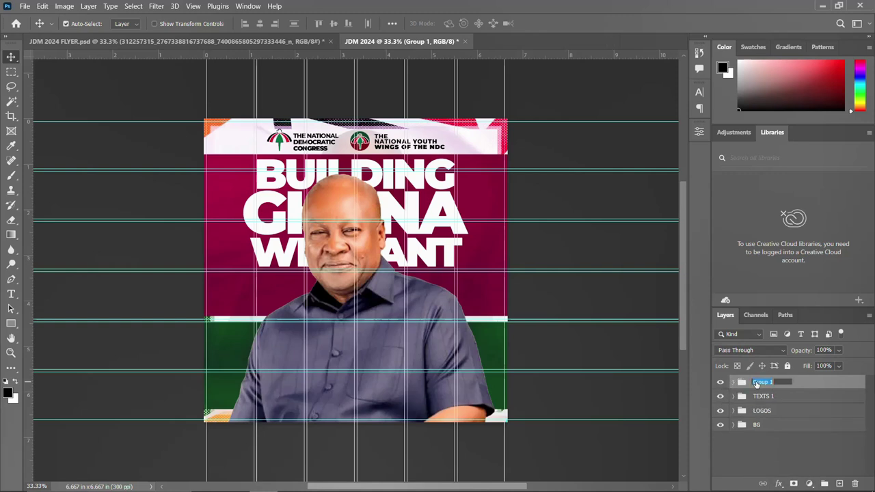
text(B)
key(Return)
click(720, 382)
click(720, 382)
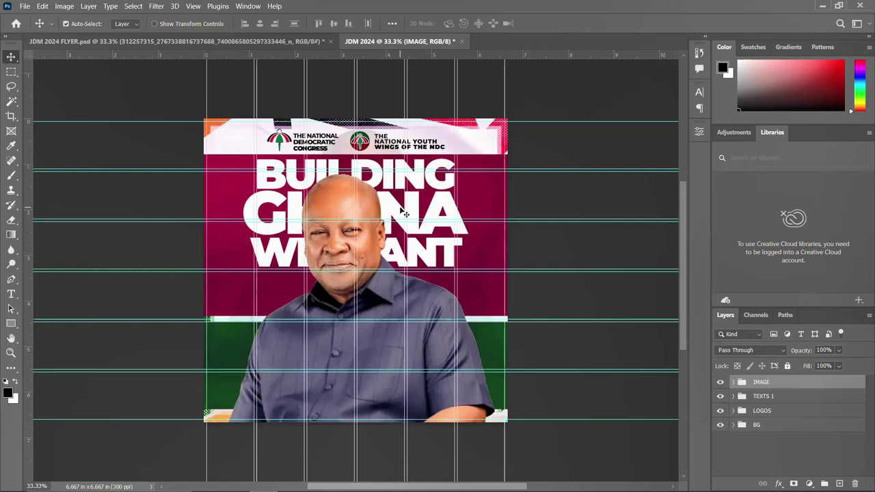
click(404, 254)
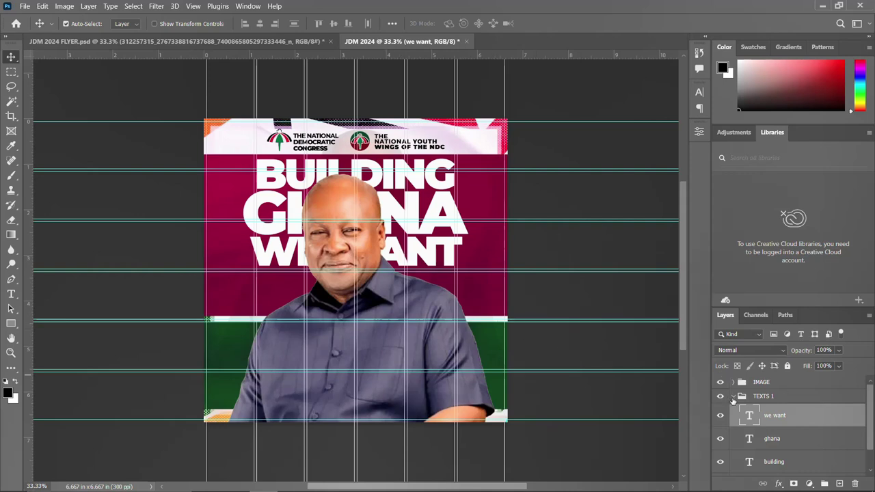
click(732, 397)
click(757, 384)
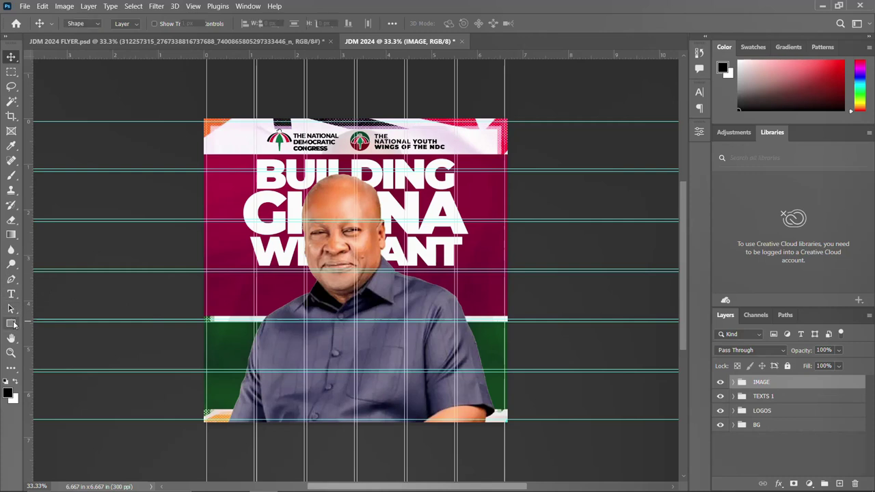
Draw a wide rectangle across the flyer's middle with no stroke and a dark red fill
right_click(11, 324)
click(69, 323)
drag(183, 220, 418, 284)
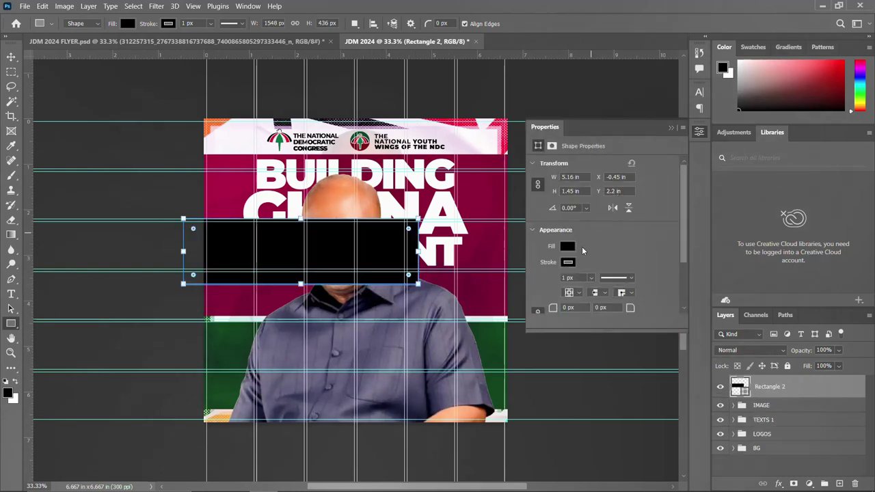
click(568, 262)
click(545, 284)
click(568, 246)
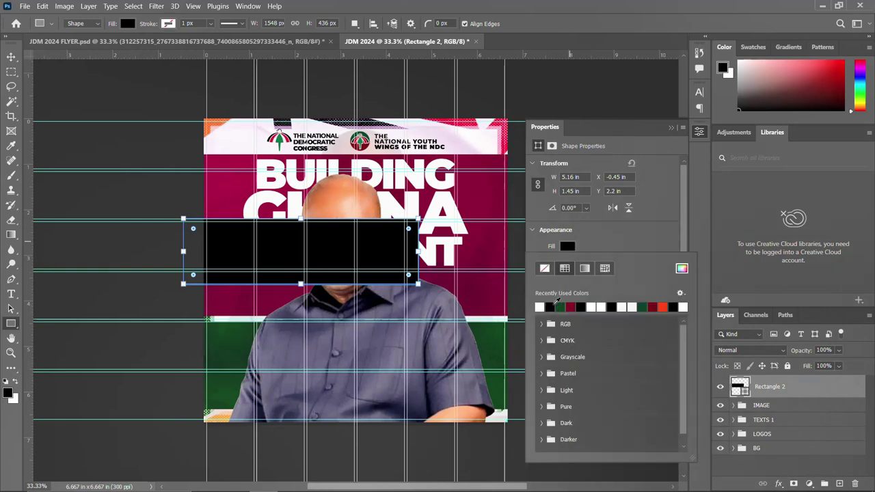
click(570, 306)
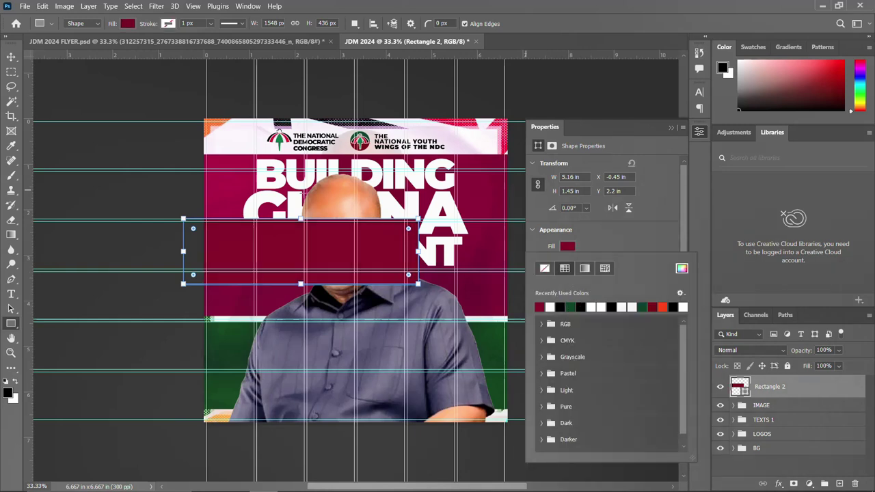
click(699, 131)
click(699, 131)
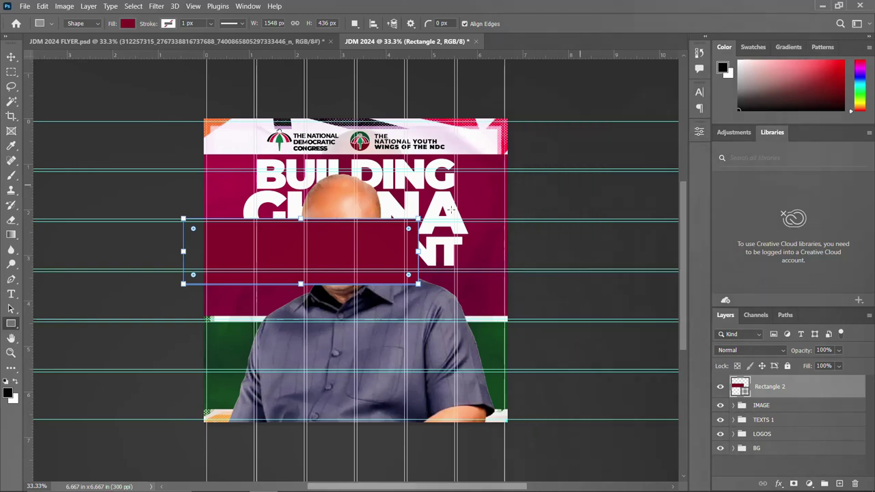
Round all four corners of the rectangle to 150 px
click(697, 134)
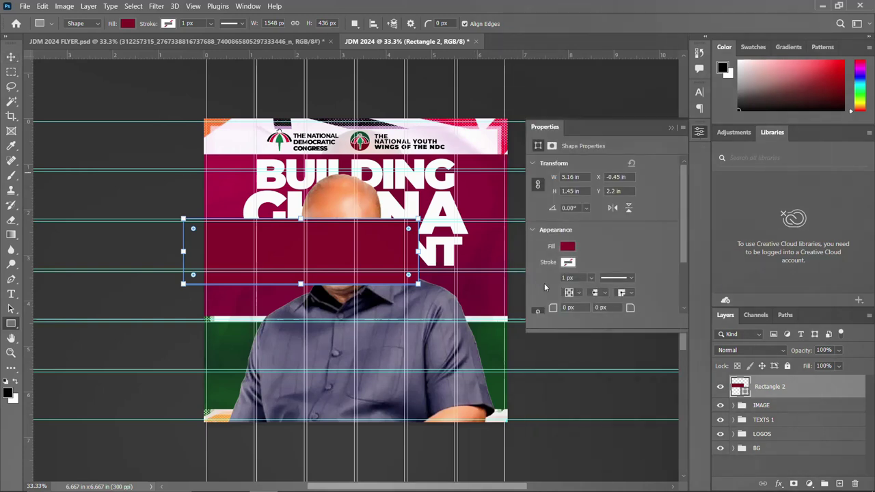
scroll(545, 287, down, 2)
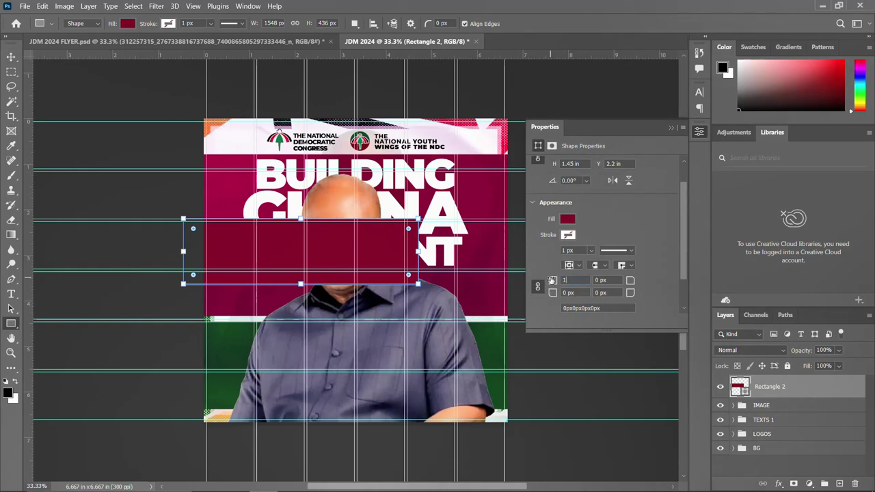
key(Return)
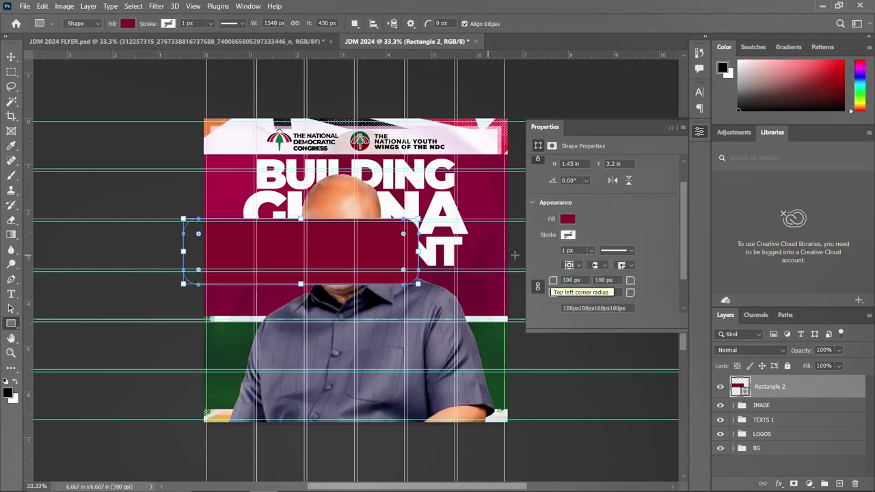
text(150)
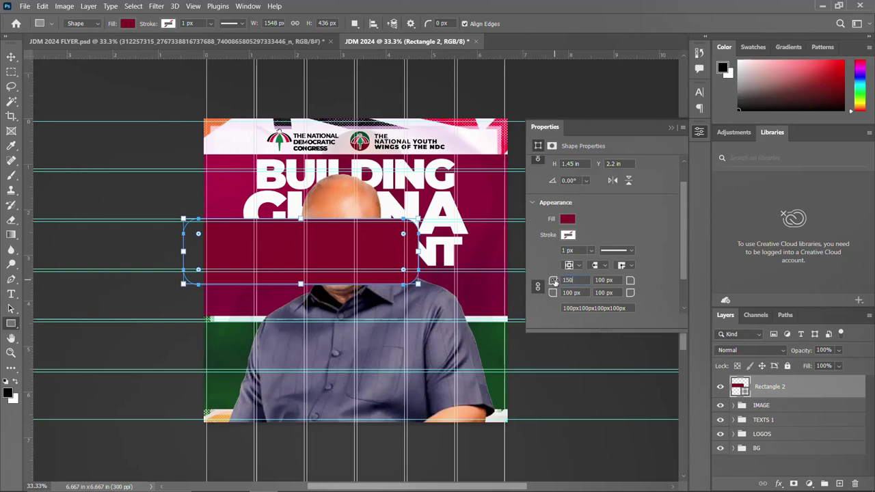
key(Return)
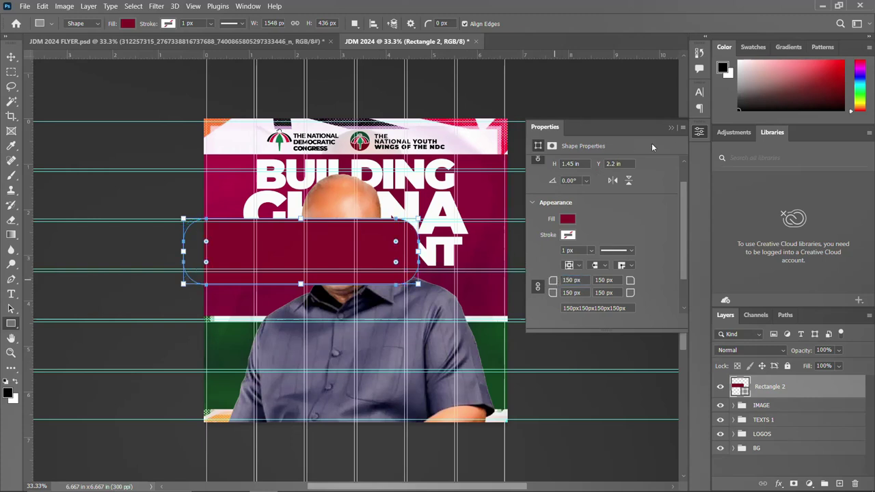
click(701, 131)
Tilt the maroon rounded rectangle about 15° clockwise and stretch it taller at top and bottom
key(v)
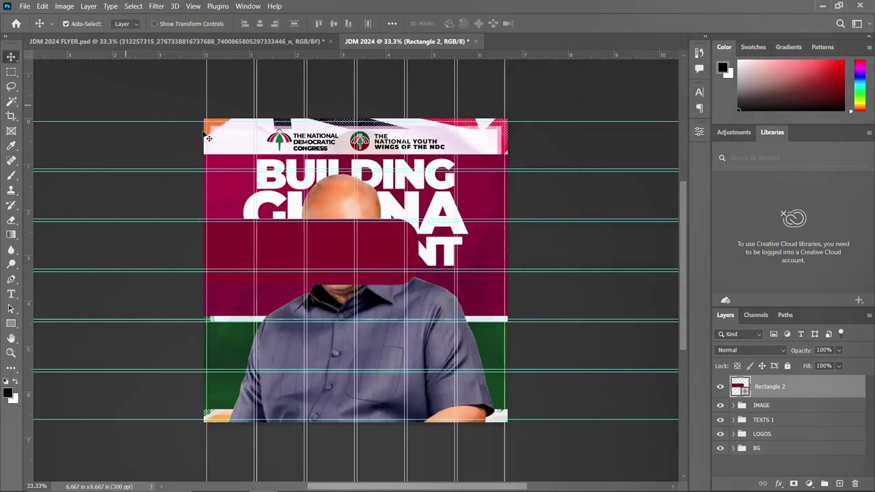
key(ctrl+t)
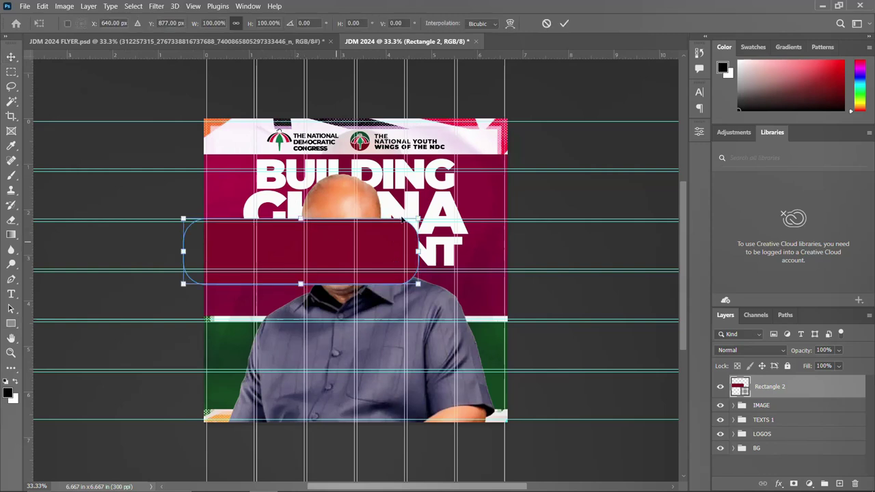
drag(425, 206, 465, 226)
drag(311, 226, 301, 263)
drag(301, 295, 199, 281)
key(ctrl+z)
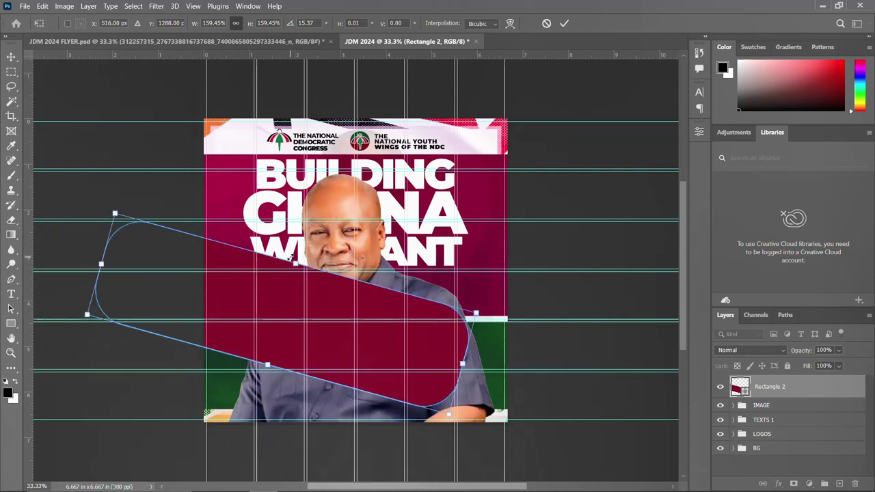
key(ctrl+z)
mouse_move(291, 277)
mouse_down()
mouse_move(301, 254)
mouse_move(298, 278)
mouse_up()
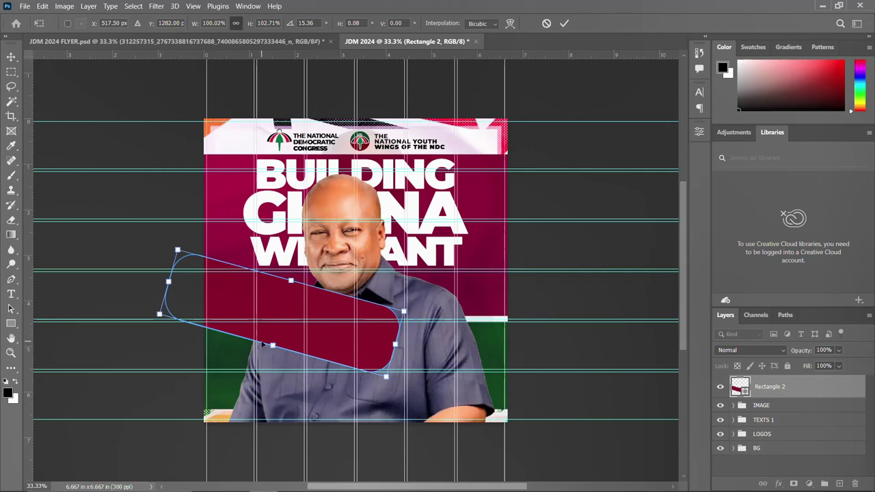
mouse_move(273, 345)
mouse_down()
mouse_move(268, 366)
mouse_move(265, 354)
mouse_up()
key(Return)
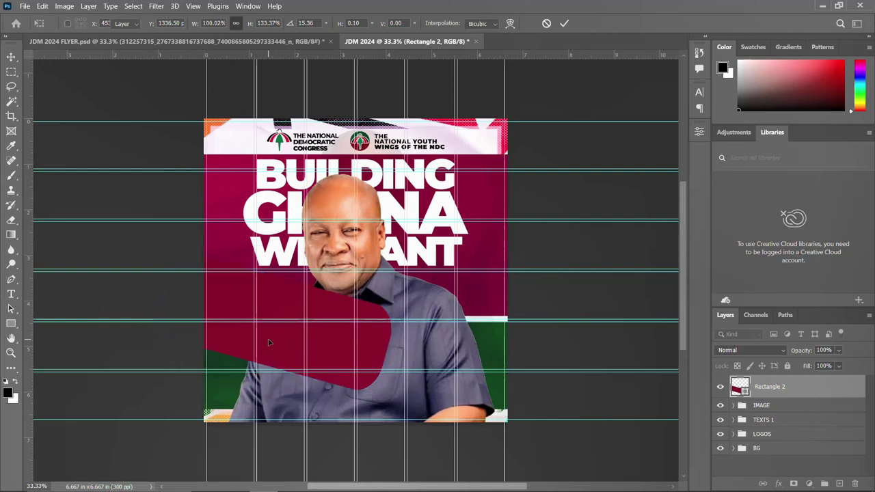
Move the tilted maroon shape to the flyer's lower left and duplicate it as Rectangle 2 copy
click(699, 131)
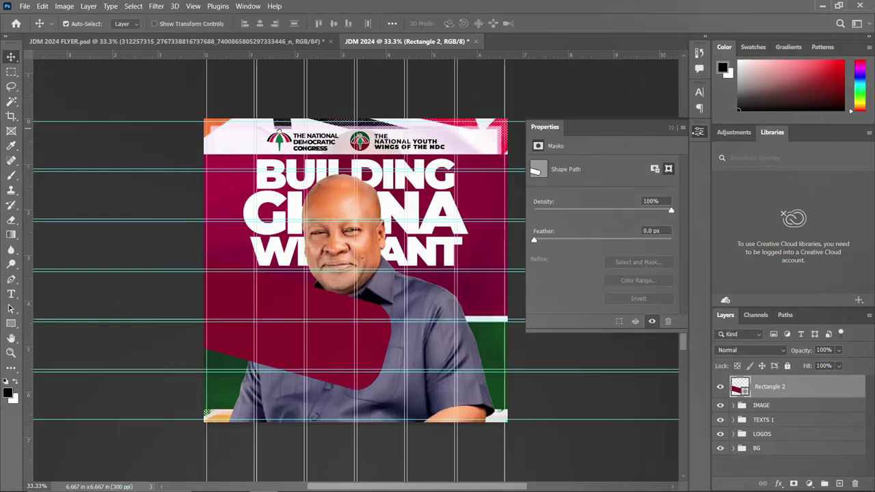
click(699, 130)
drag(290, 301, 261, 320)
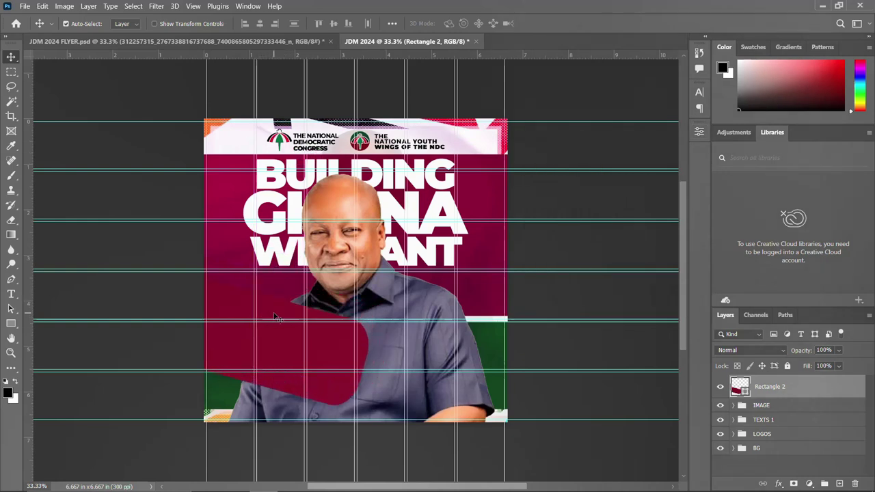
key(ctrl+j)
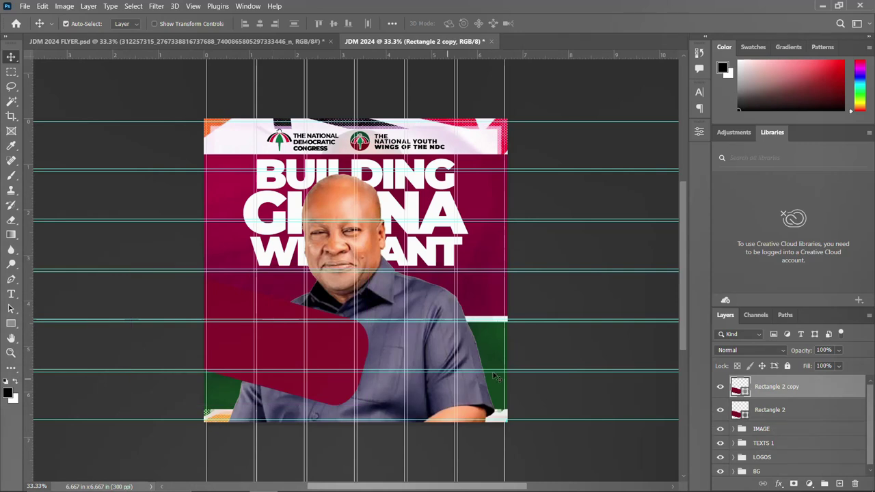
Rotate the original maroon Rectangle 2 slightly
click(769, 410)
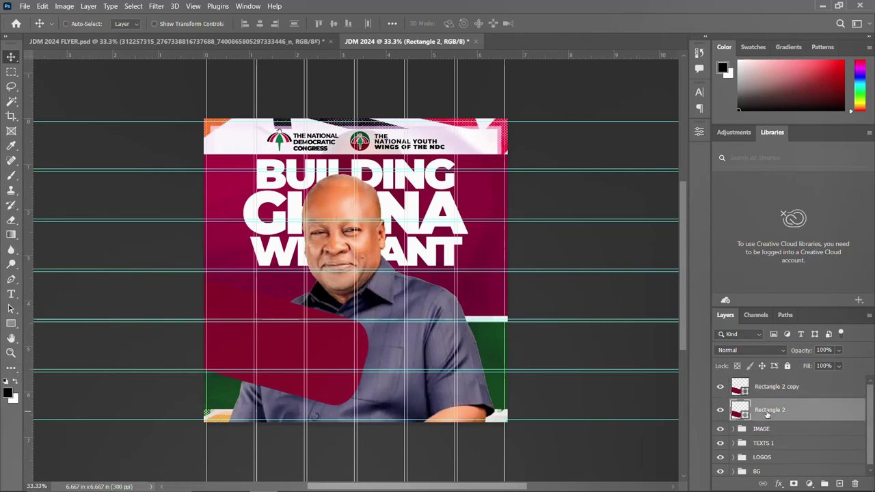
key(ctrl+t)
drag(390, 341, 397, 373)
key(Return)
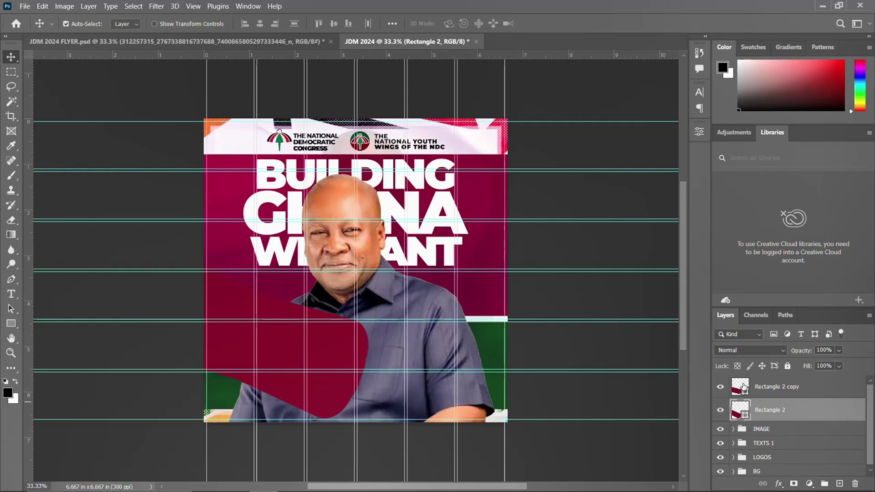
Fill Rectangle 2 copy with the background's dark green (043310), leaving a maroon edge below
click(744, 387)
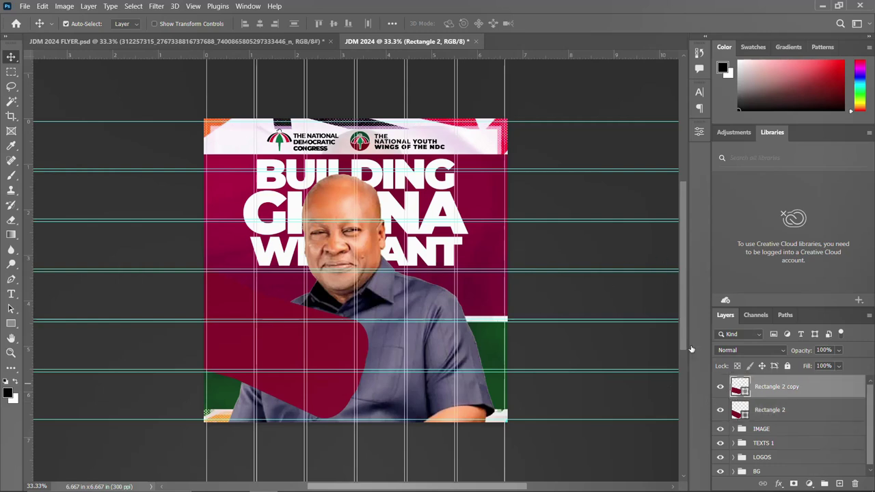
double_click(738, 388)
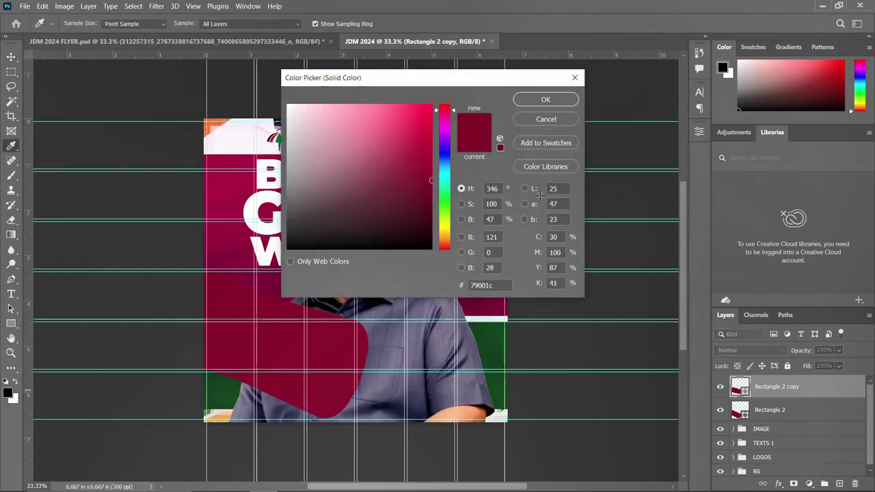
click(327, 138)
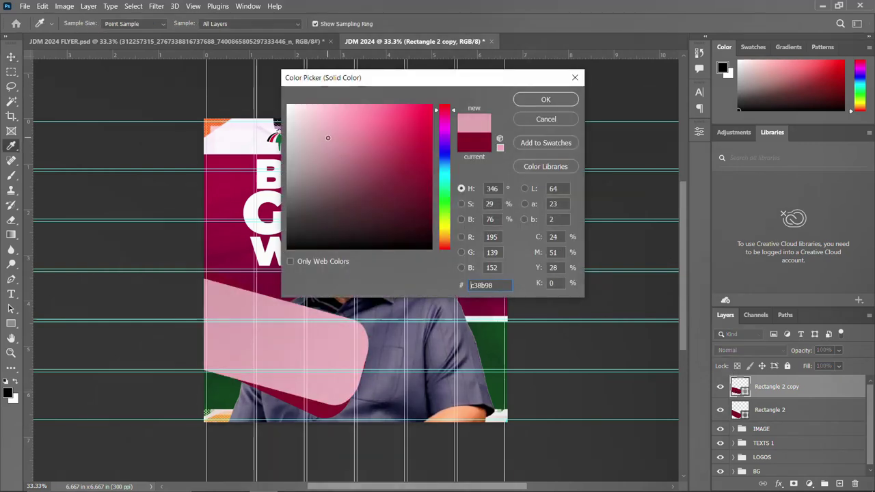
click(497, 341)
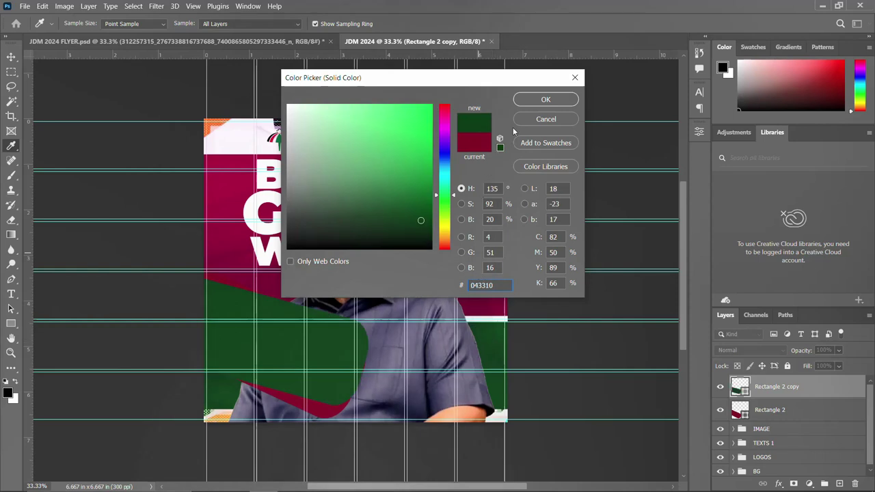
click(545, 100)
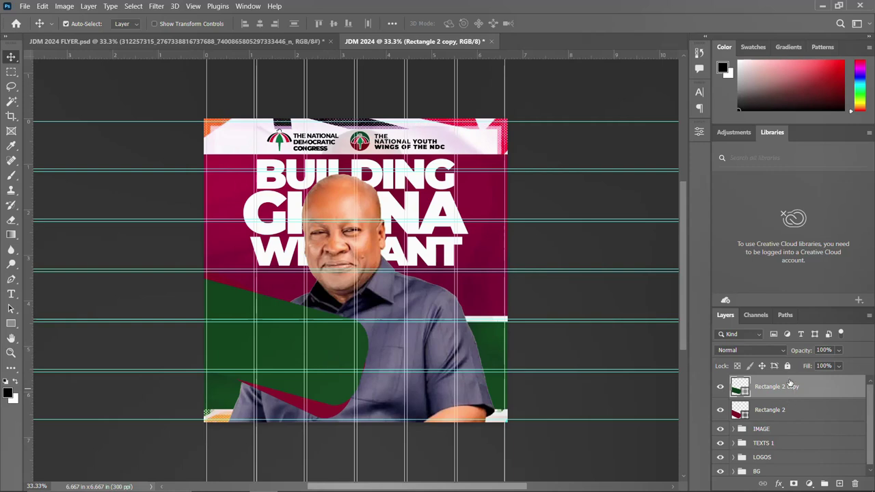
Stack the maroon Rectangle 2 layer above the green copy
click(766, 410)
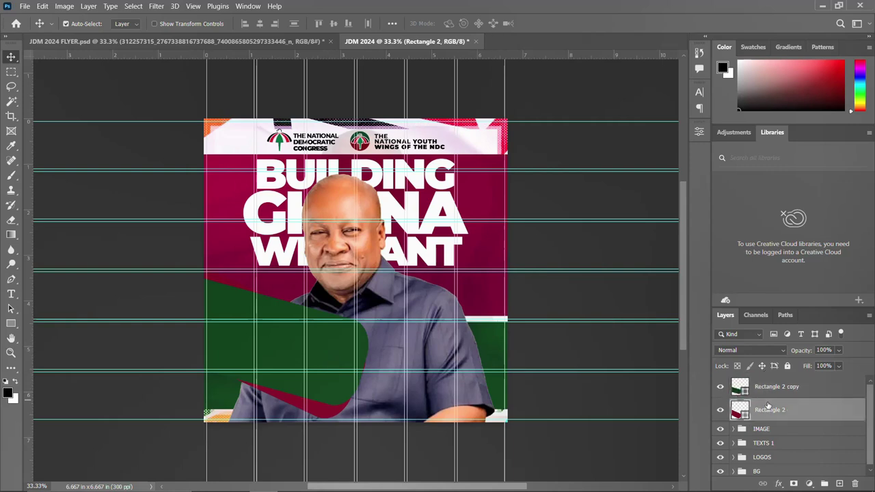
drag(761, 413, 761, 391)
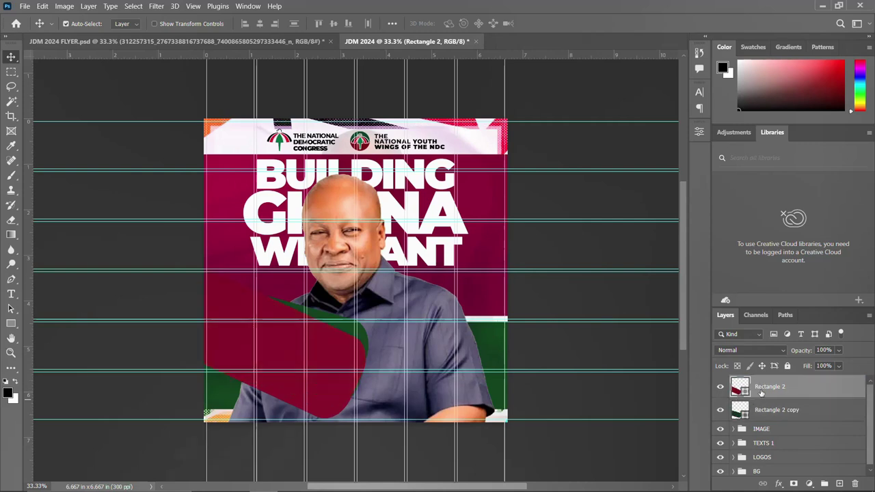
click(763, 410)
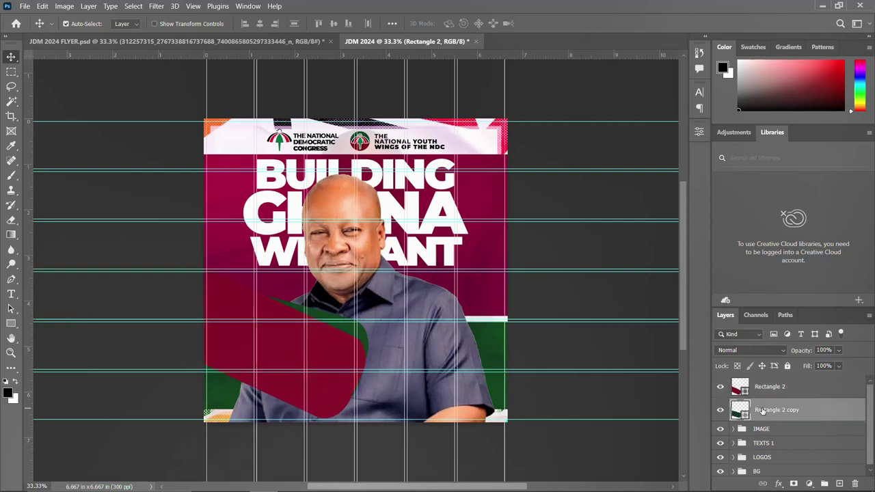
Duplicate the green shape and rotate the new copy 2 about 5.3°
key(ctrl+j)
key(ctrl+t)
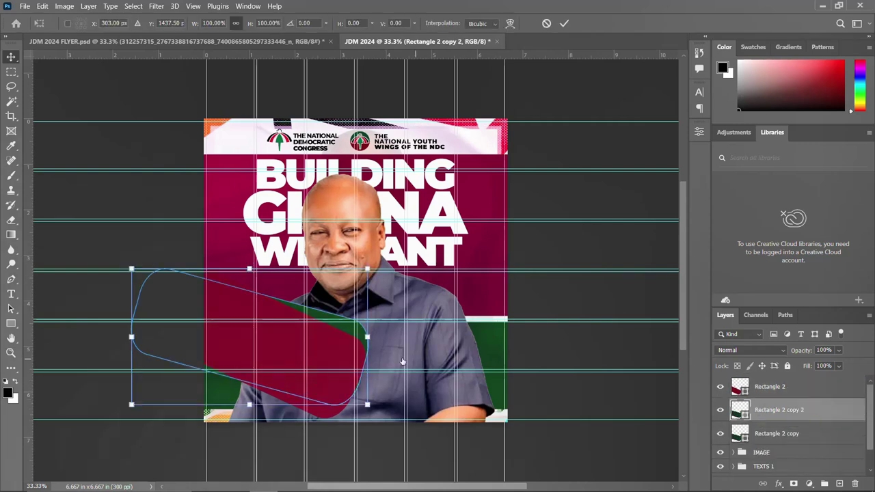
mouse_move(392, 353)
mouse_down()
mouse_move(382, 364)
mouse_move(385, 376)
mouse_move(391, 368)
mouse_up()
key(Return)
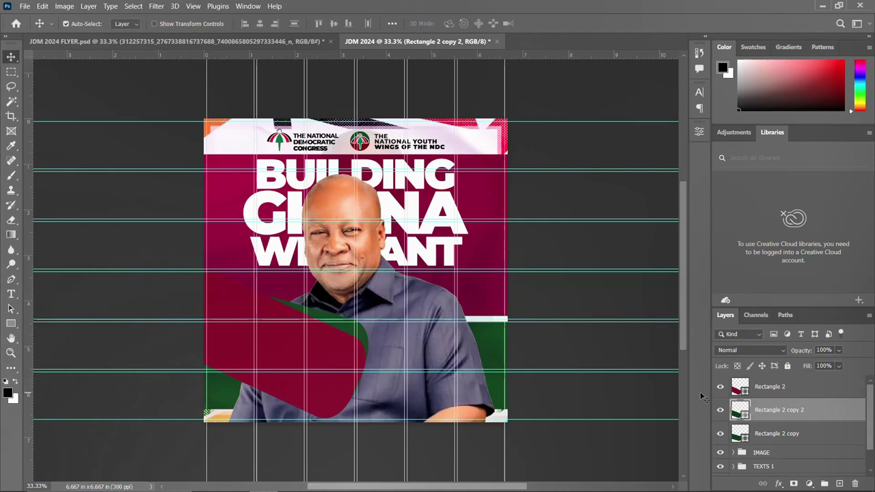
Fill Rectangle 2 copy 2 white to make a thin stripe between maroon and green
double_click(740, 409)
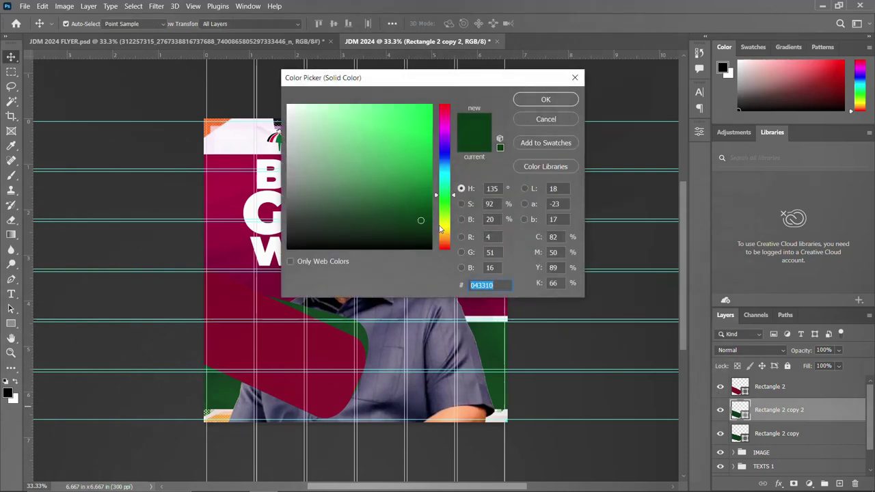
click(297, 120)
drag(298, 120, 287, 104)
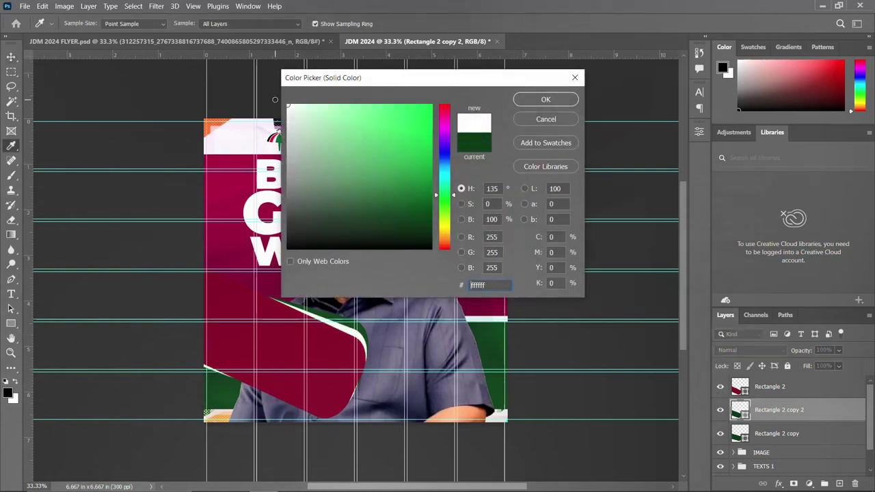
click(545, 100)
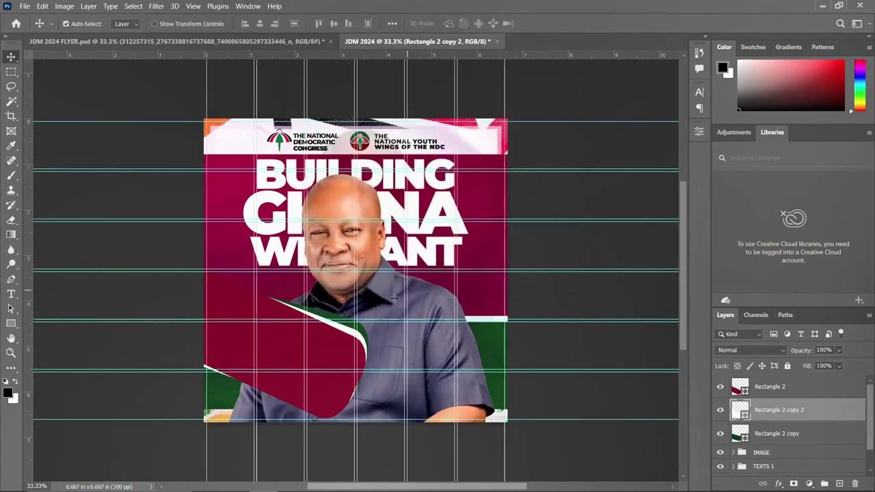
click(779, 389)
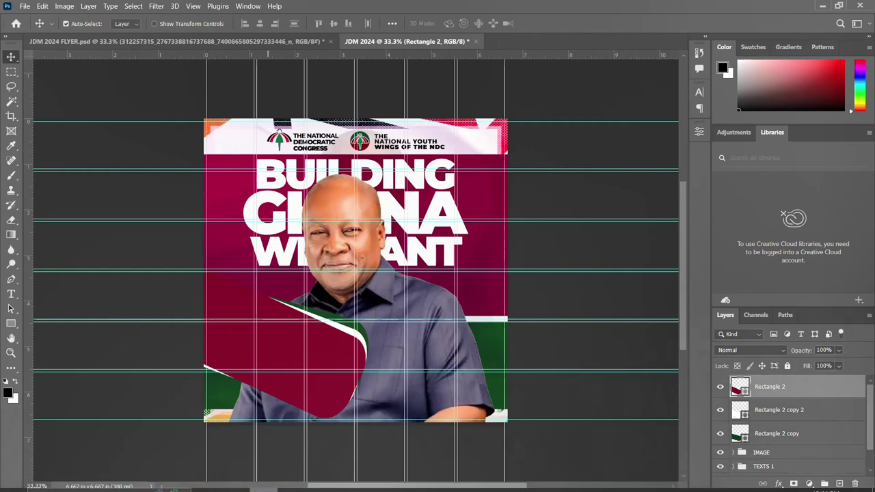
Place the John MAHAMA 2020 logo image at the flyer's lower left and rasterize its layer
click(235, 488)
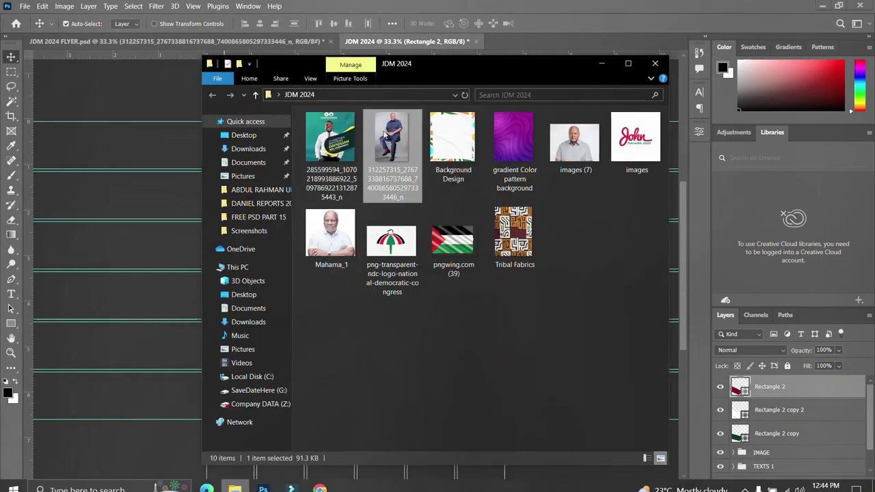
drag(635, 163, 124, 191)
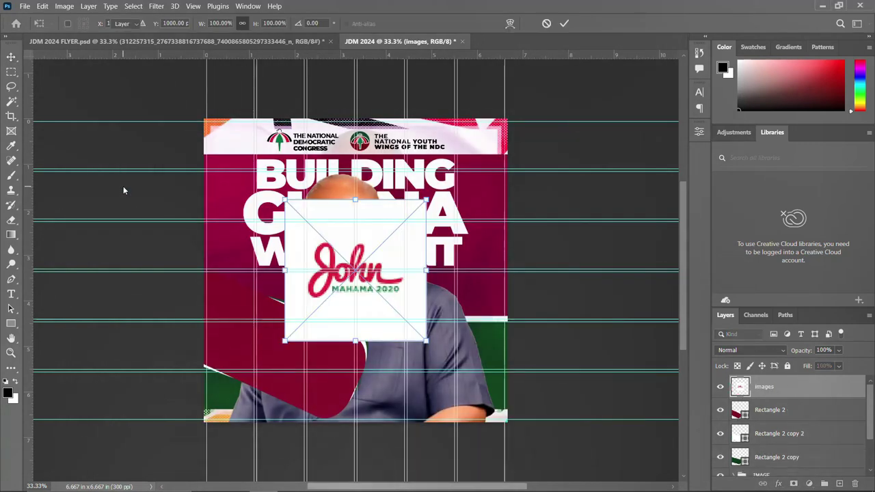
key(Return)
drag(333, 238, 265, 305)
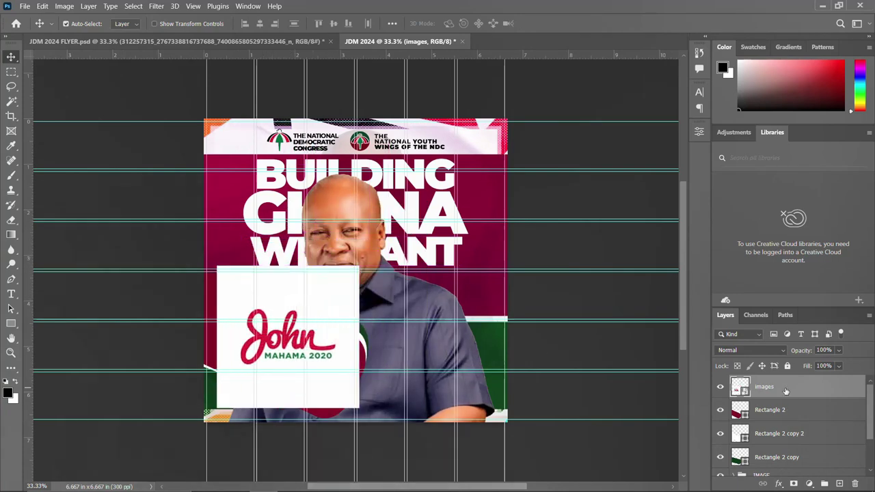
right_click(796, 390)
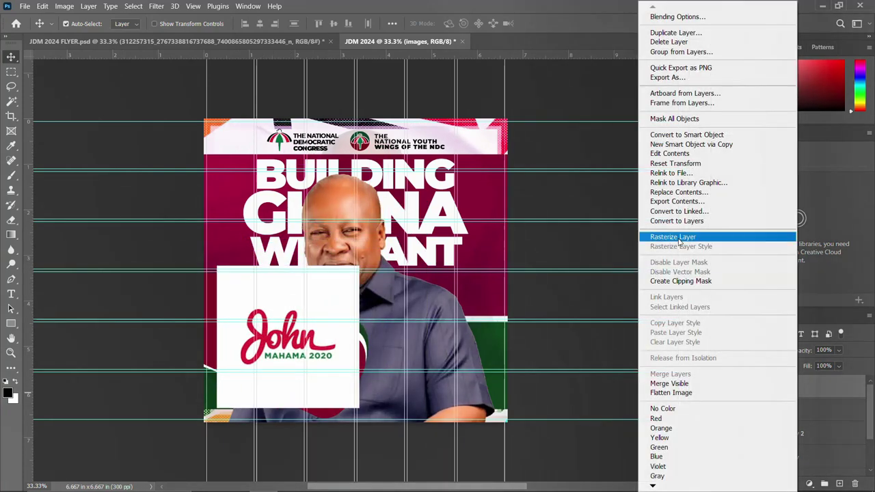
click(679, 242)
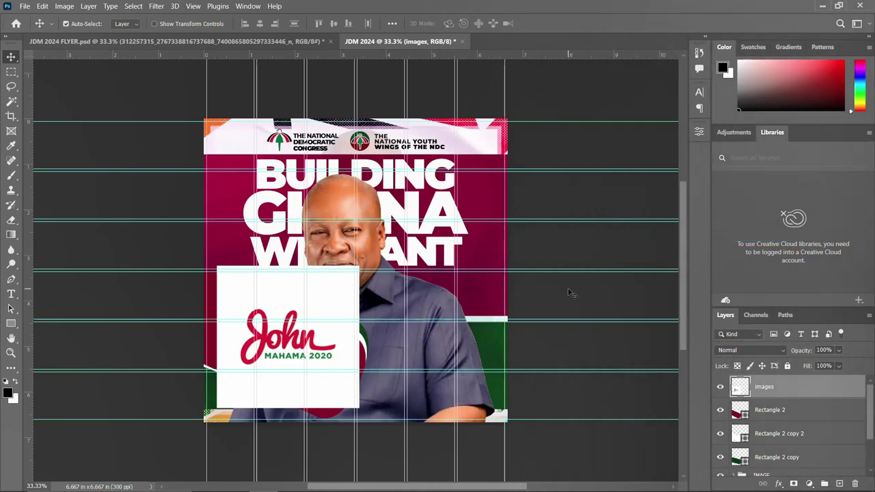
Delete the logo's white box and the white inside the J, o and h with Magic Wand
key(w)
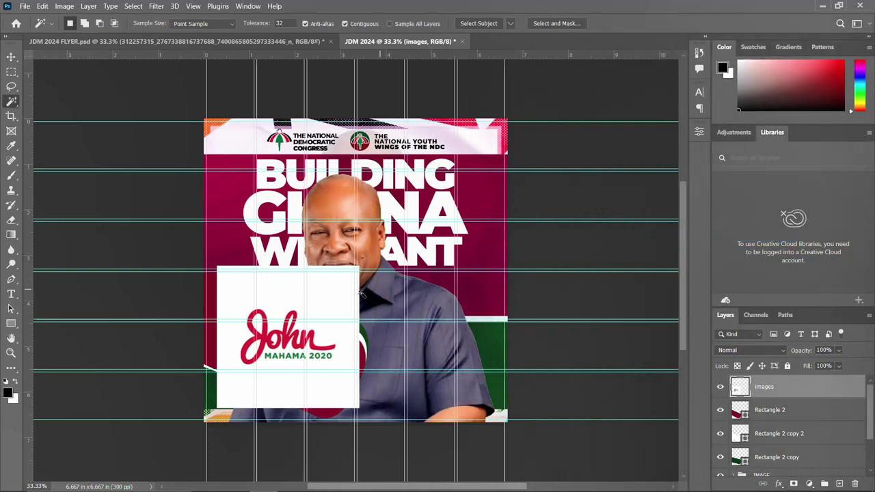
click(336, 296)
key(Delete)
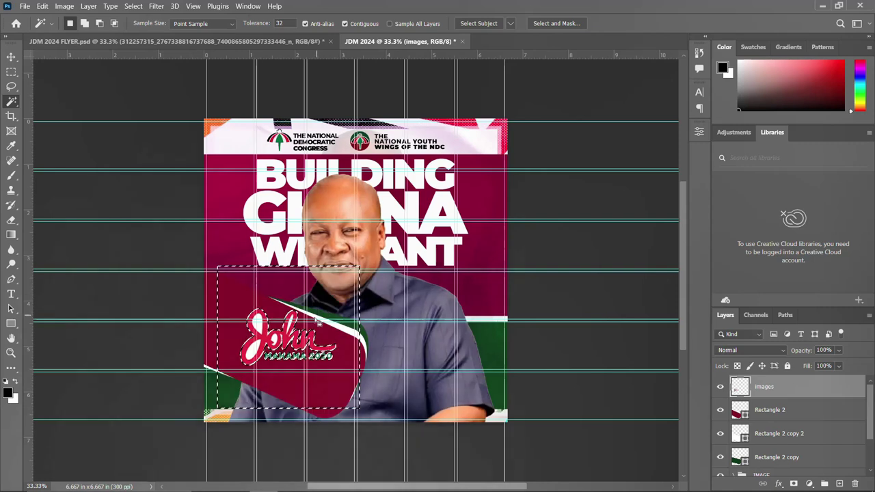
key(ctrl+d)
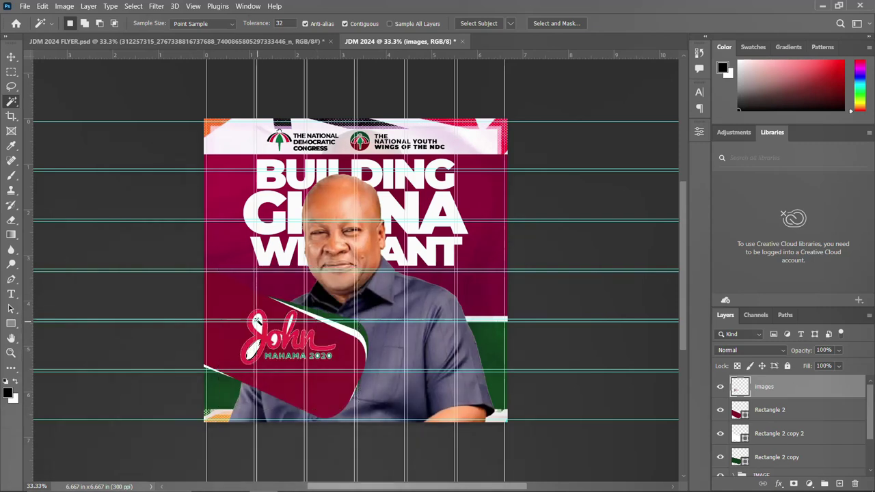
click(258, 321)
key(ctrl+plus)
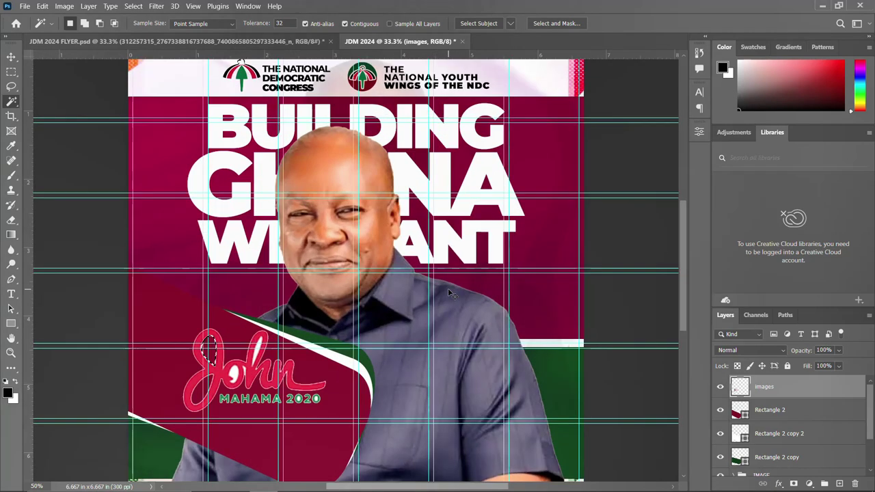
key(ctrl+plus)
scroll(205, 308, down, 2)
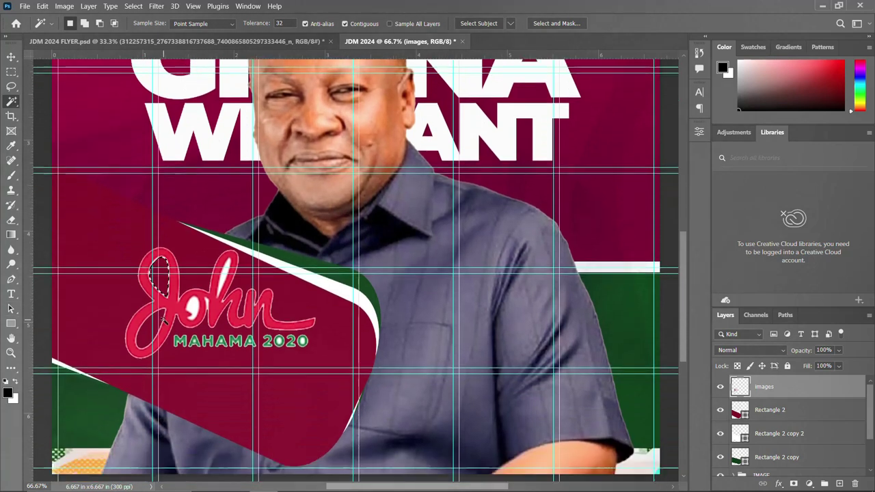
click(189, 306)
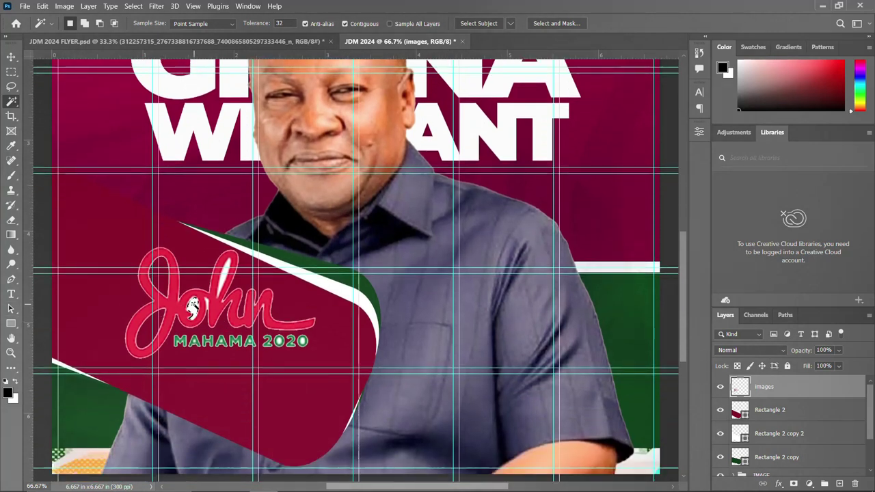
click(223, 281)
key(ctrl+d)
Erase the MAHAMA 2020 line beneath the John script with a rectangular selection
click(11, 71)
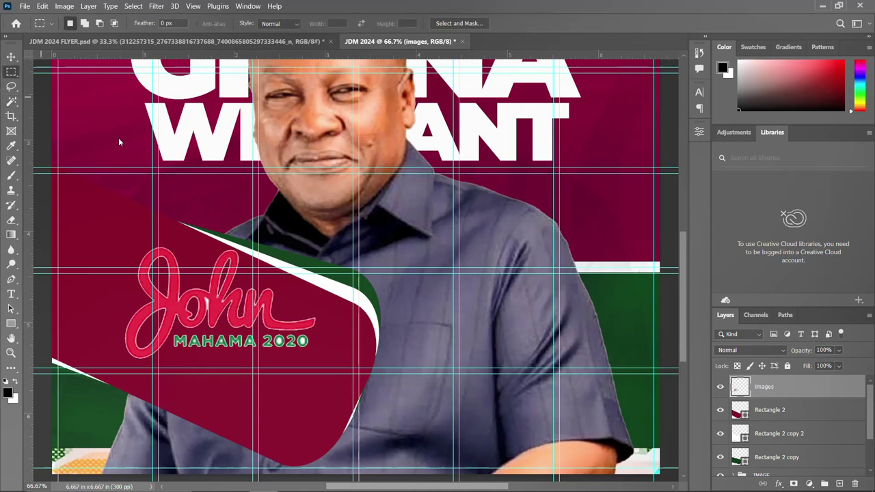
drag(174, 332, 289, 348)
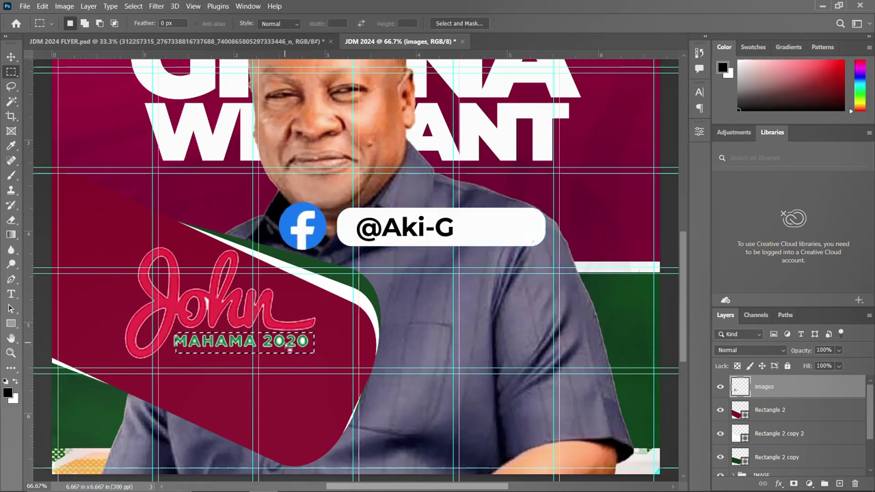
key(Delete)
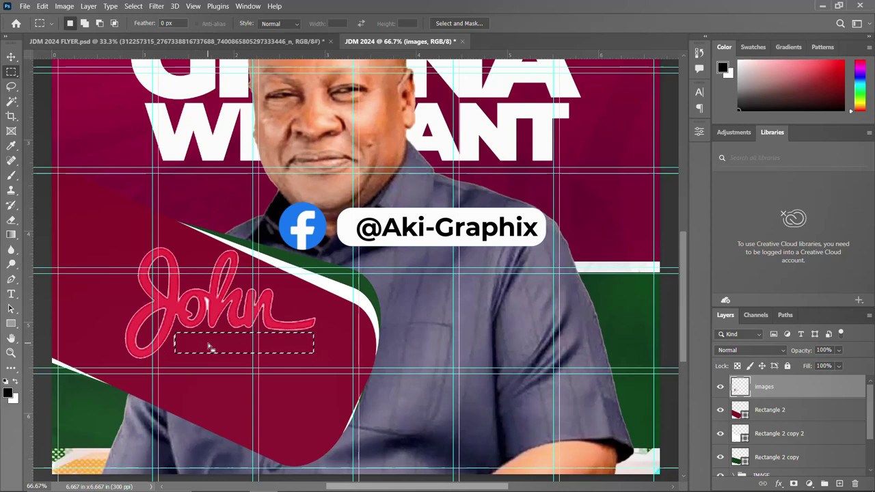
key(Left)
key(Left)
key(Left)
key(Left)
key(Left)
key(Left)
key(Left)
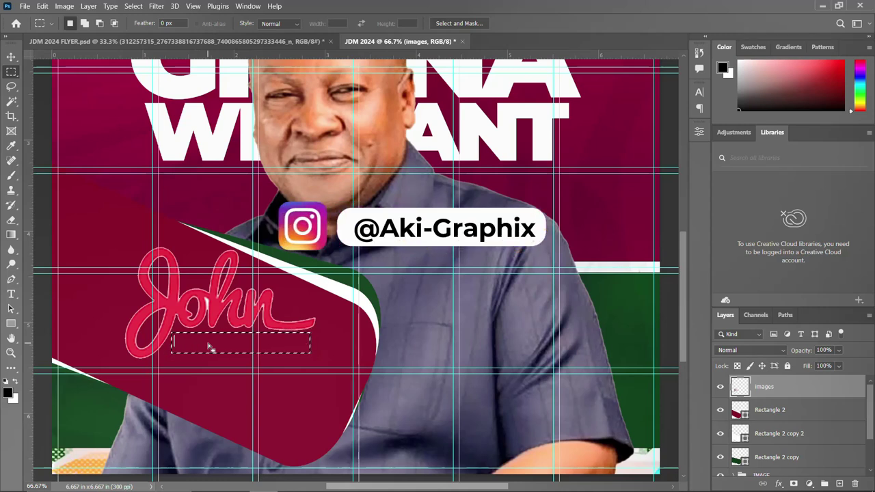
key(ctrl+d)
key(ctrl+minus)
key(ctrl+minus)
key(ctrl+minus)
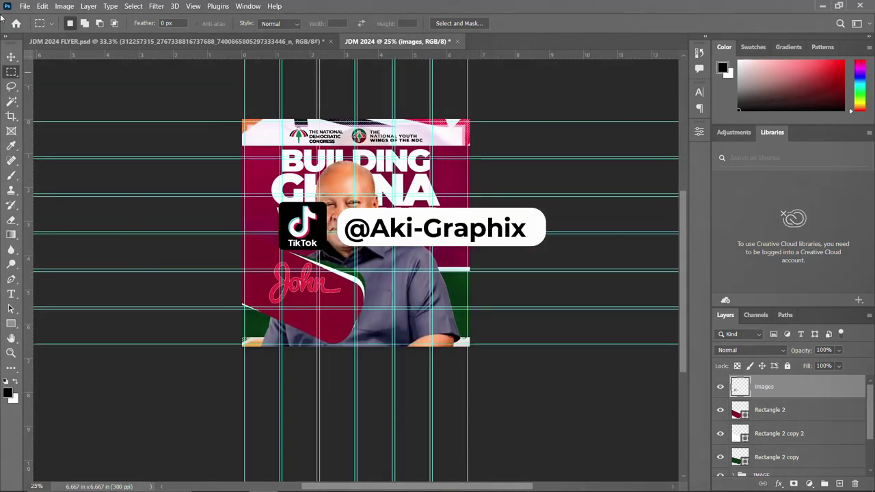
click(11, 56)
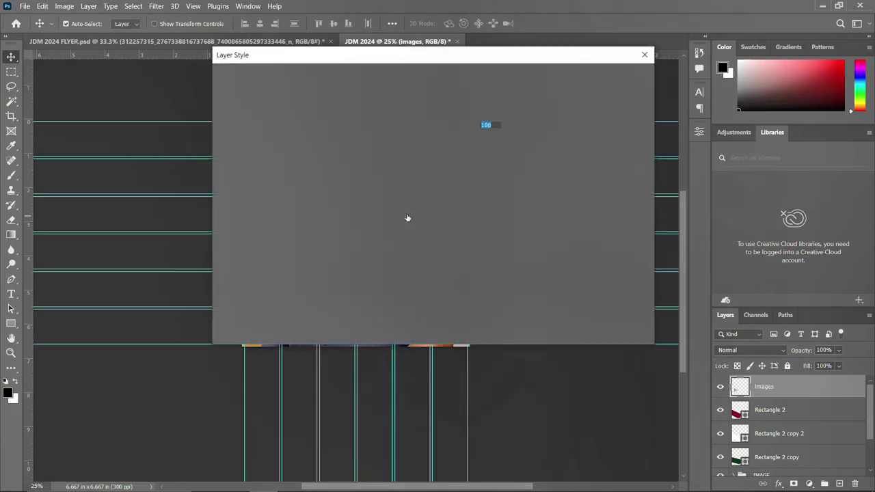
Give the John logo a white (#ffffff) Color Overlay and nudge it slightly left
click(253, 226)
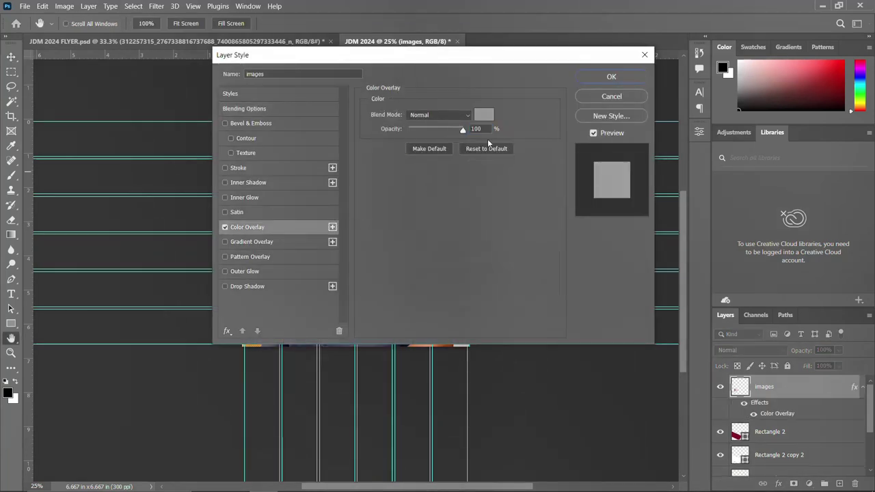
click(538, 113)
text(ffffff)
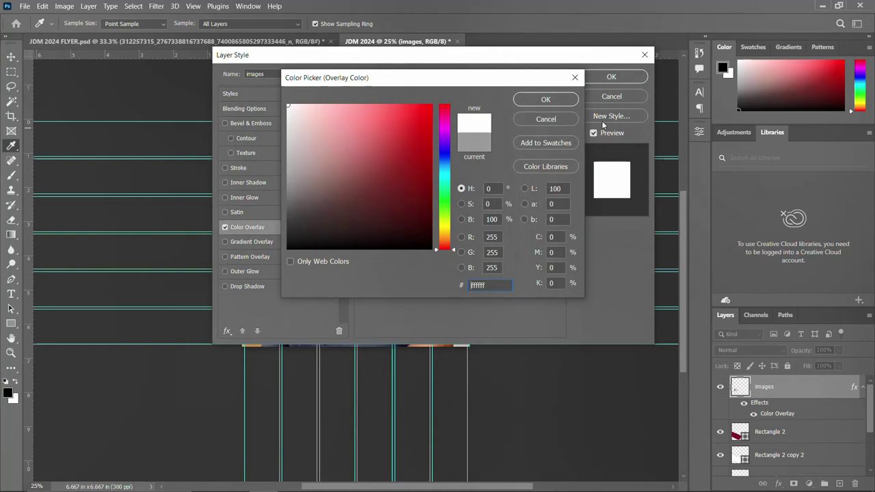
click(545, 99)
click(611, 76)
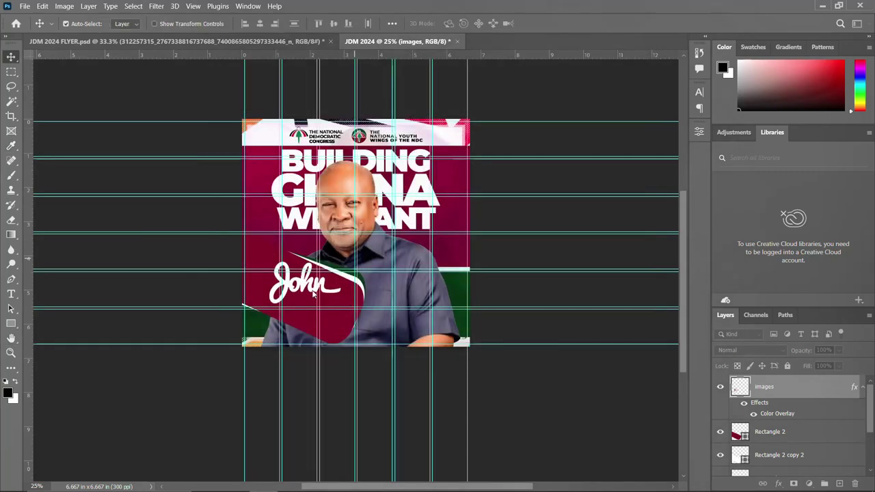
drag(314, 293, 307, 293)
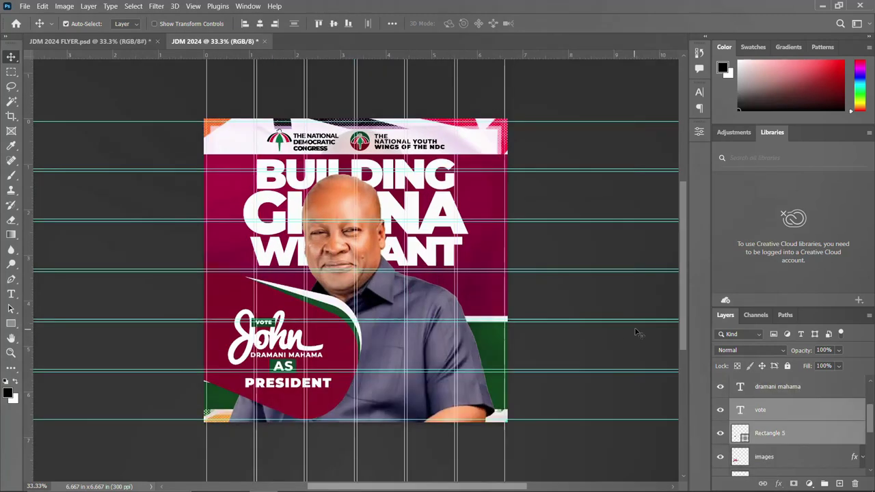
key(ctrl+plus)
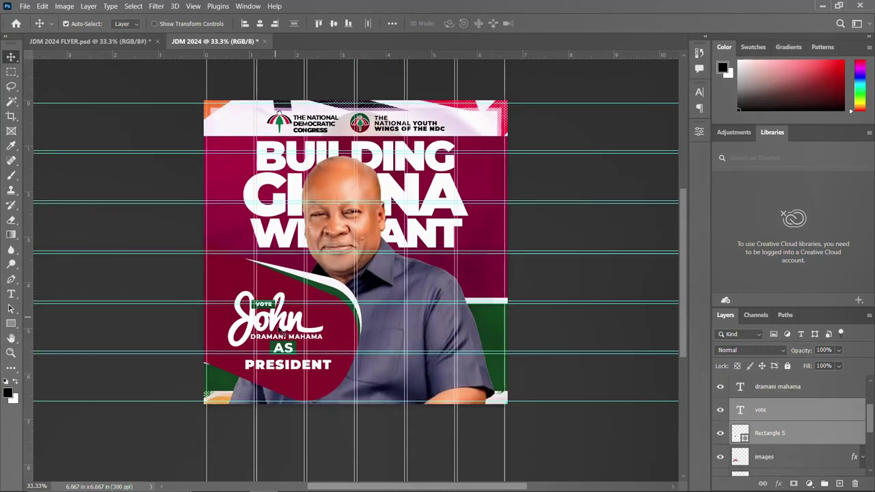
Edit and commit the DRAMANI MAHAMA text layer beneath the white John logo
click(276, 339)
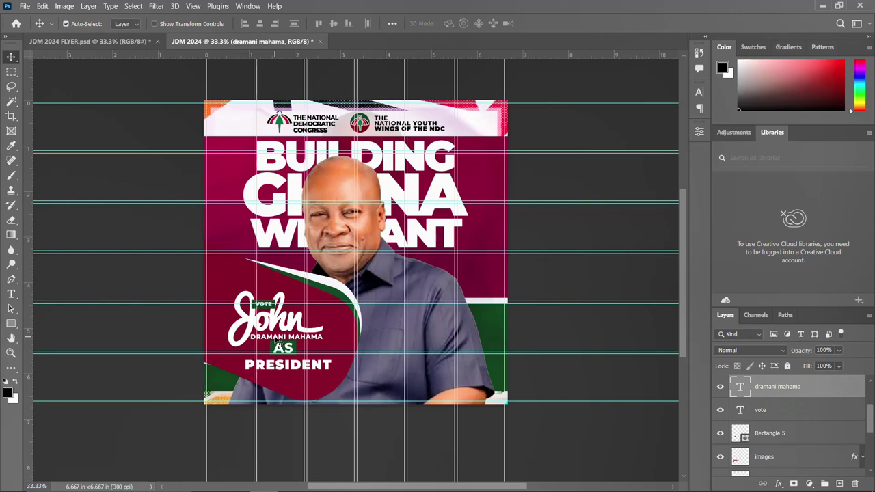
double_click(277, 339)
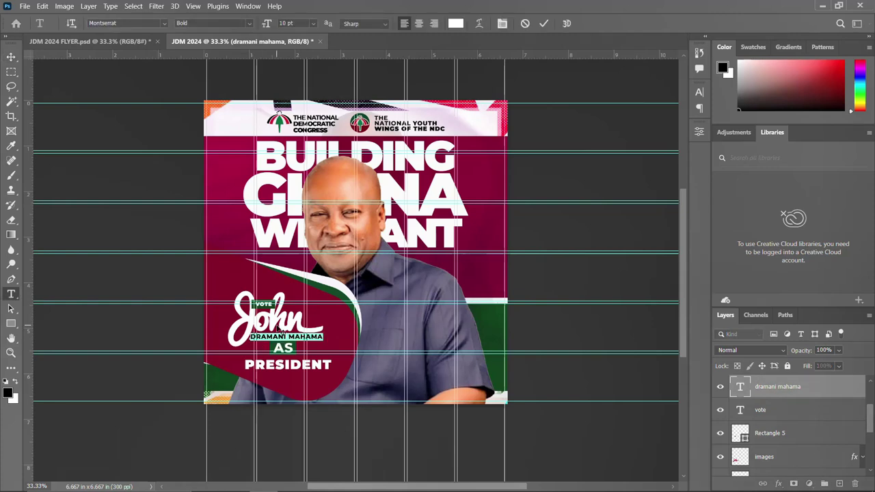
key(ctrl+Return)
key(v)
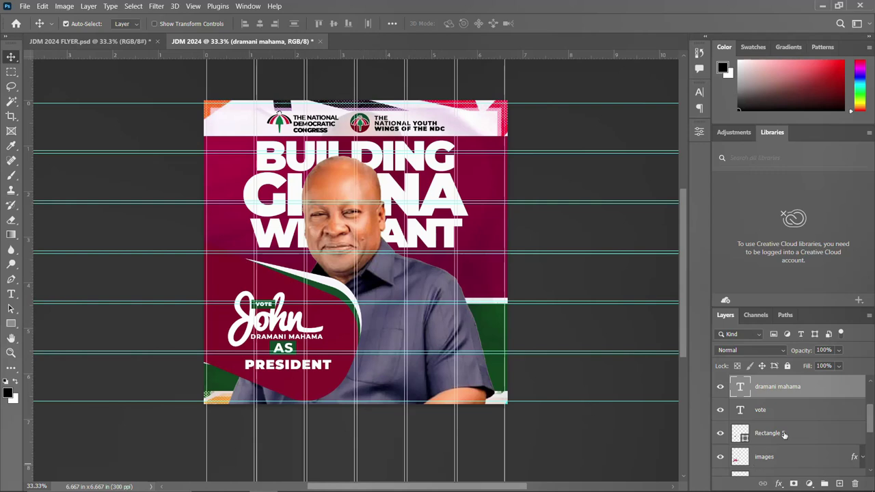
Group the dramani mahama, Rectangle, AS and PRESIDENT layers together
scroll(784, 434, down, 5)
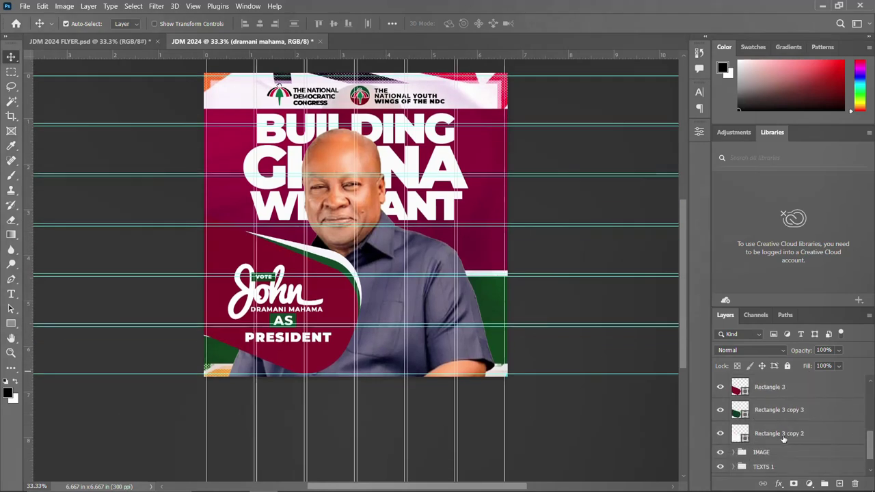
shift+click(783, 435)
scroll(783, 436, up, 5)
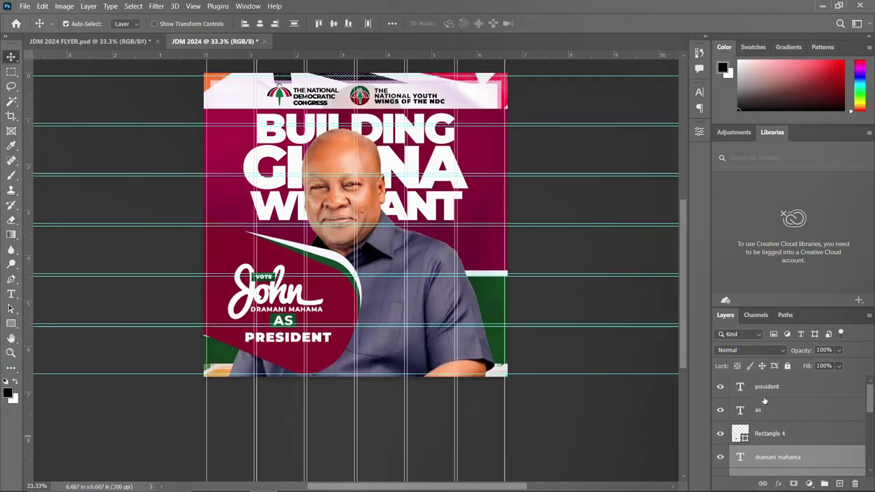
ctrl+click(768, 433)
ctrl+click(775, 410)
ctrl+click(778, 387)
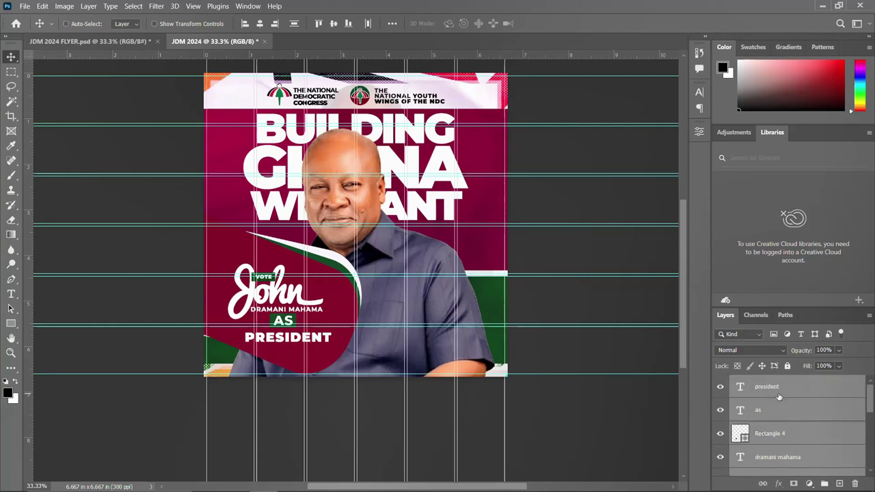
key(ctrl+g)
Rename the new group to NAME & SHAPES and collapse it
double_click(760, 383)
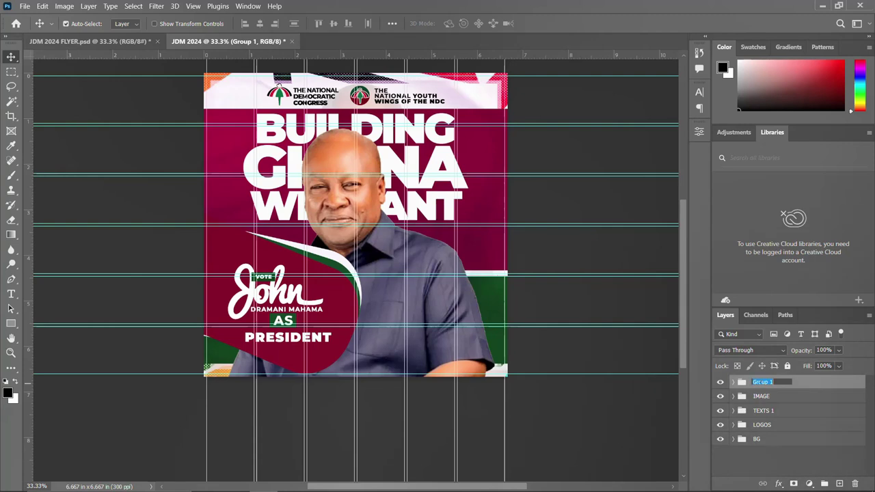
text(NAME & SHAPES)
key(Return)
click(334, 315)
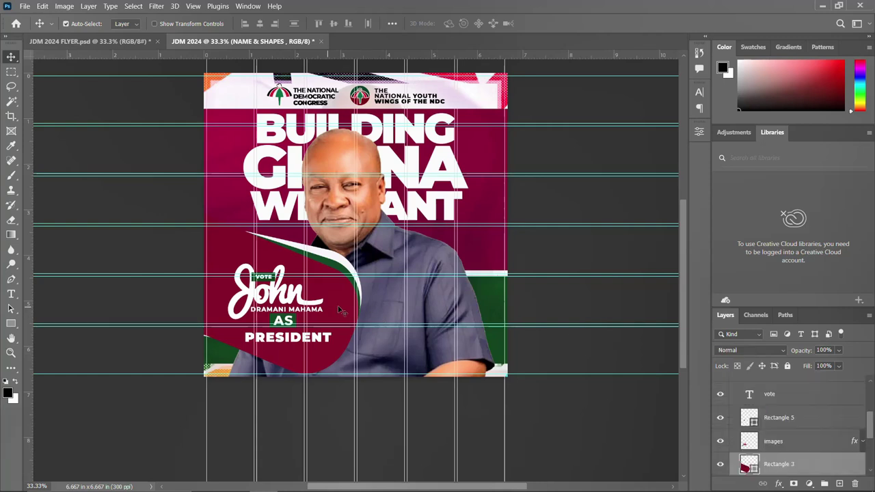
scroll(784, 432, up, 2)
scroll(785, 433, up, 2)
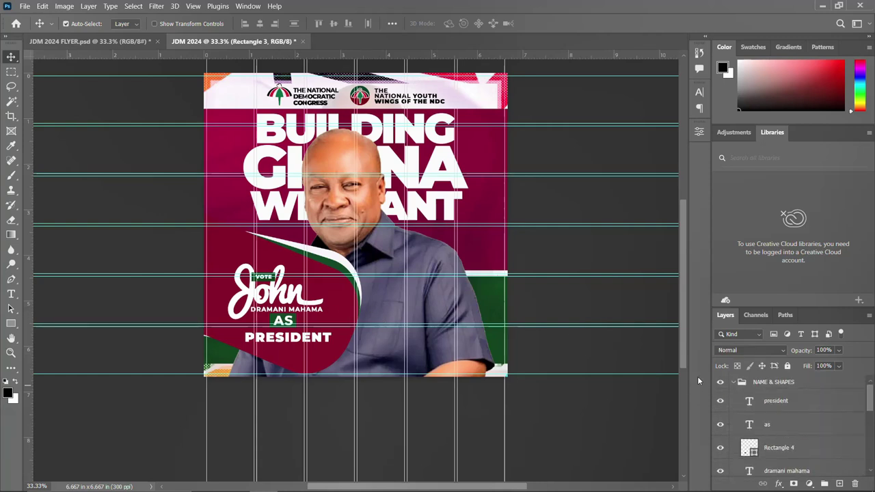
click(733, 385)
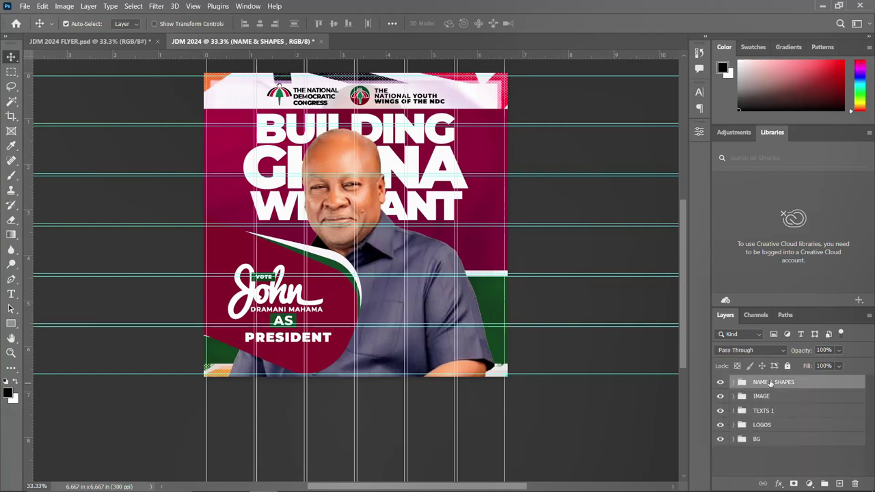
scroll(336, 162, up, 1)
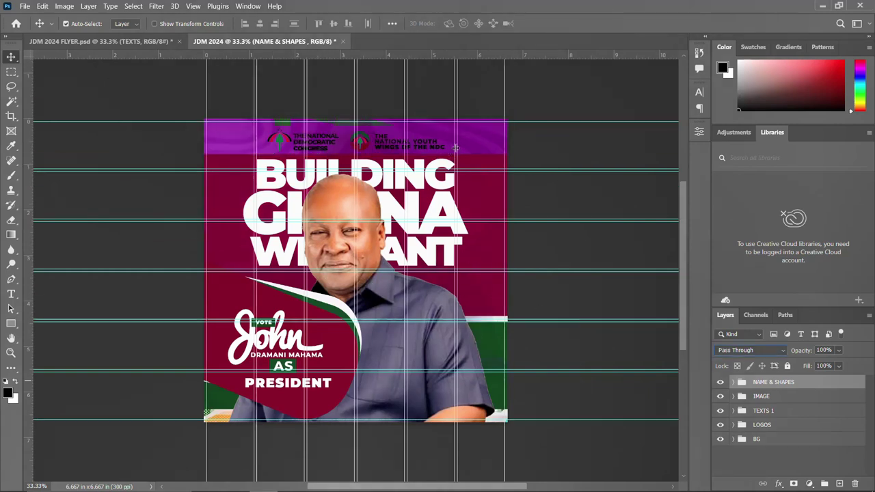
Brush black on the BG gradient layer's mask across the top header band
click(489, 145)
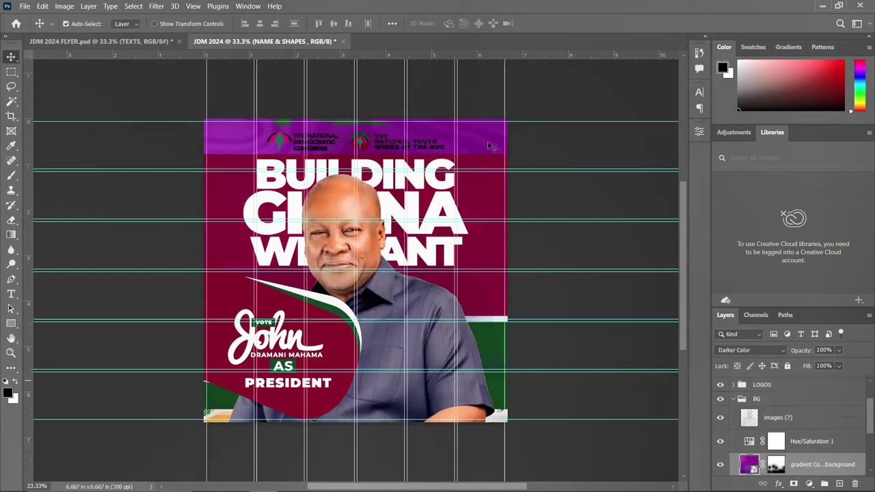
click(775, 466)
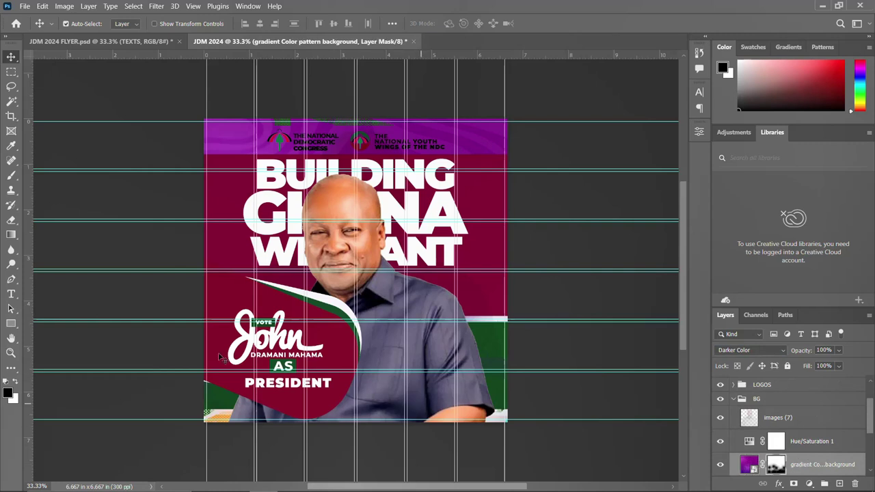
click(11, 175)
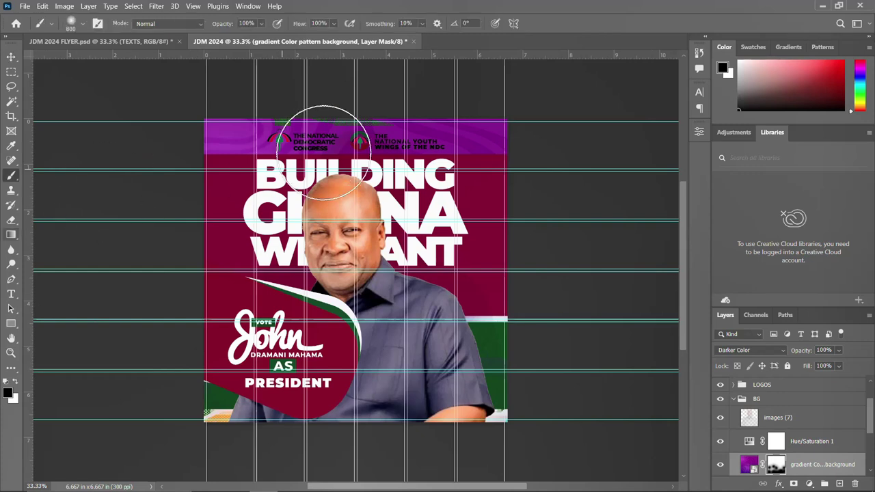
click(273, 132)
mouse_move(273, 132)
mouse_down()
mouse_move(443, 125)
mouse_move(375, 137)
mouse_move(203, 134)
mouse_move(342, 127)
mouse_move(296, 136)
mouse_move(362, 137)
mouse_up()
mouse_move(415, 133)
mouse_down()
mouse_move(486, 128)
mouse_move(244, 123)
mouse_up()
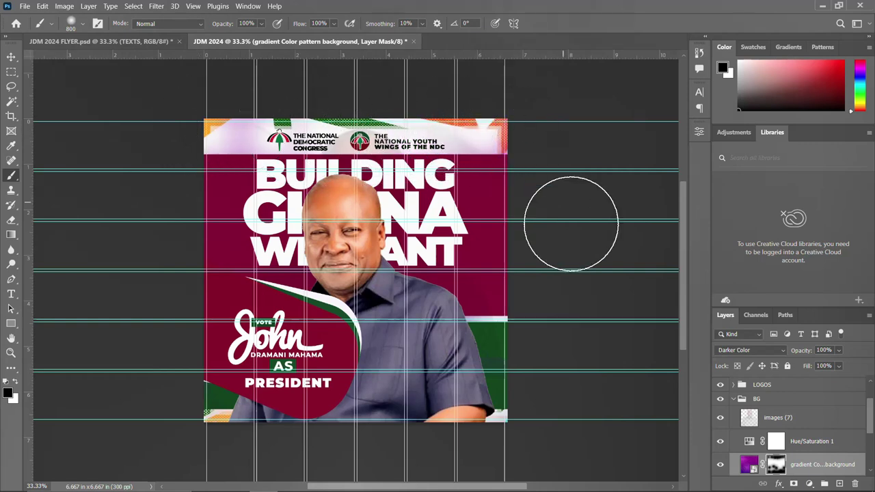
Collapse the BG group and select the NAME & SHAPES group
click(12, 58)
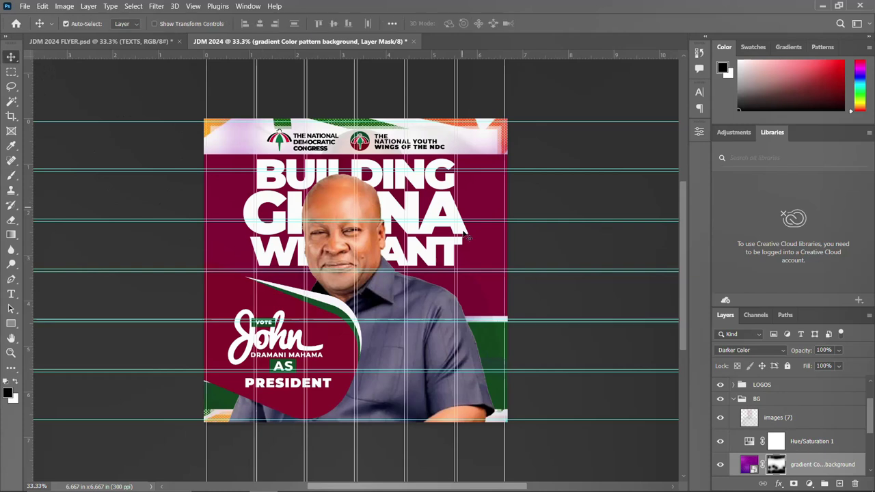
click(733, 398)
click(778, 399)
click(786, 383)
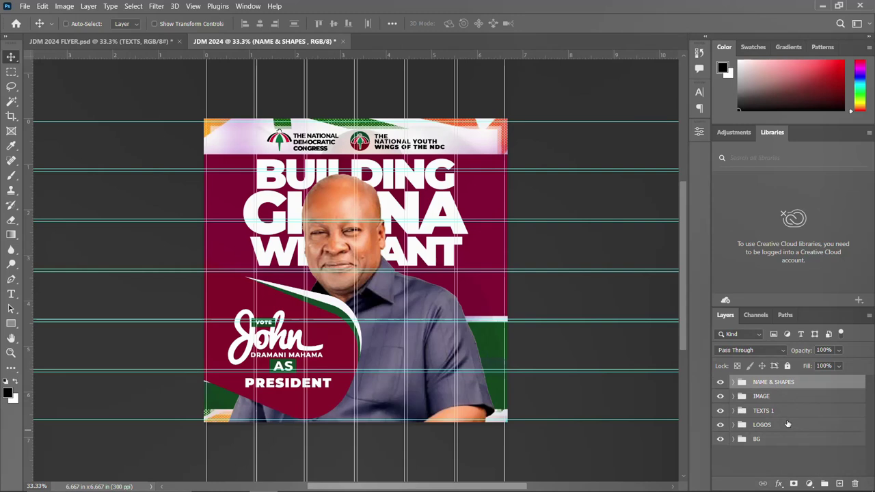
Stamp visible layers into Layer 1, convert it to a smart object, and launch Camera Raw Filter
key(ctrl+shift+alt+e)
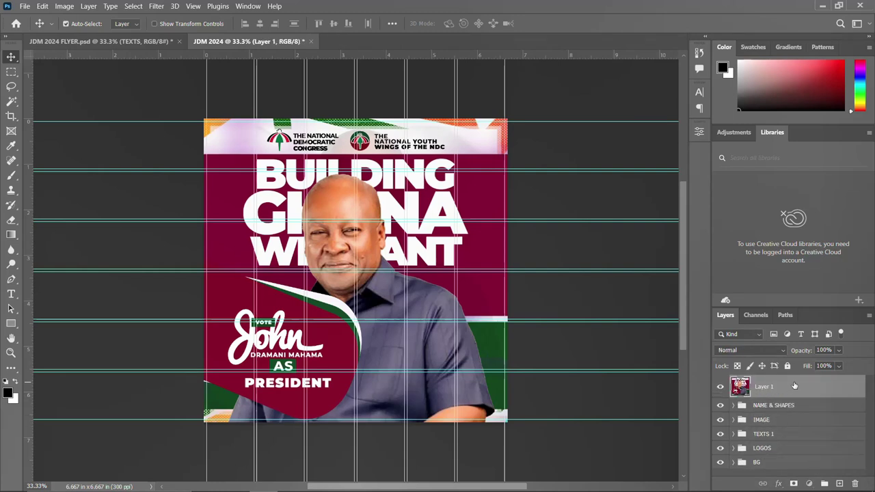
right_click(795, 386)
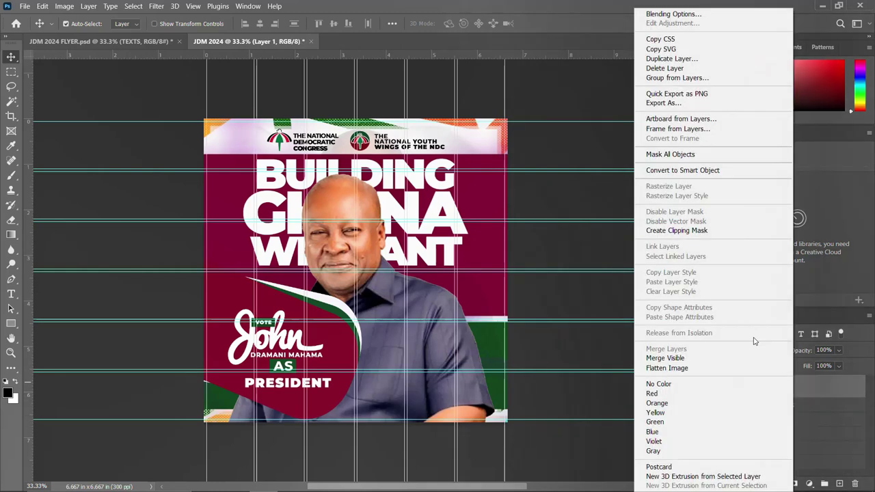
click(714, 171)
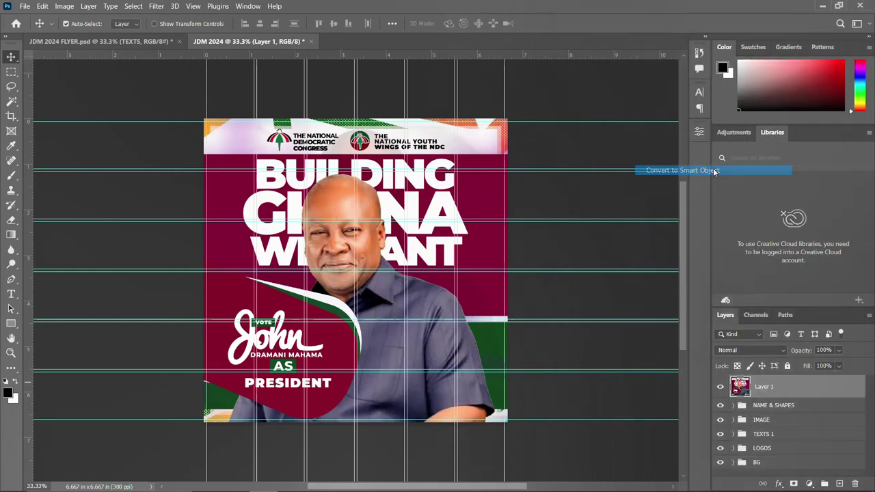
click(155, 6)
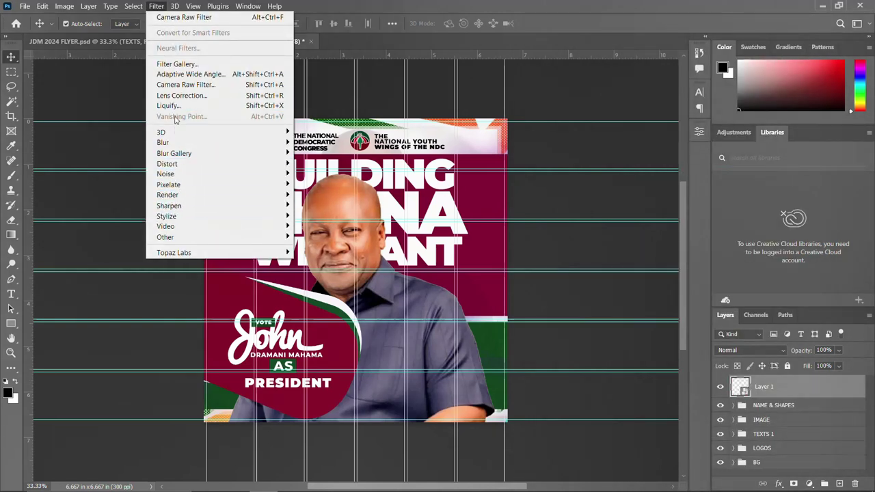
click(195, 85)
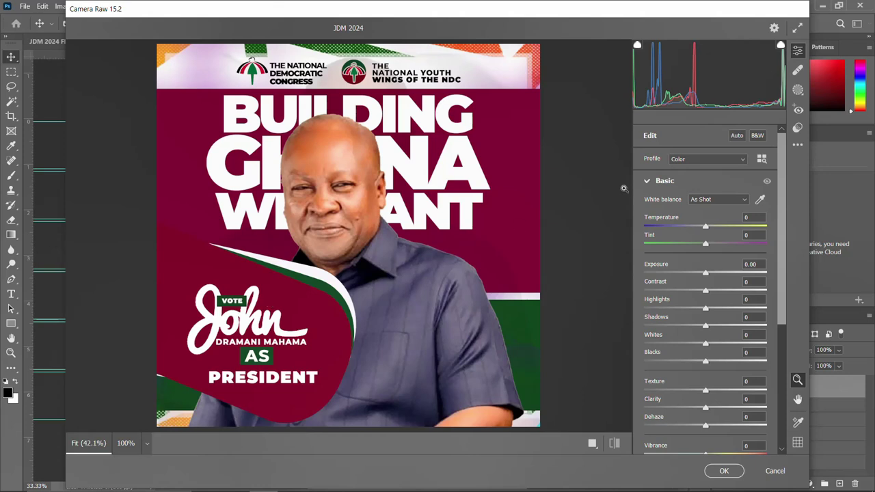
Set Temperature -12, Tint -27, Whites/Blacks +16, Texture +23, compare Before/After, and apply
mouse_move(705, 227)
mouse_down()
mouse_move(691, 230)
mouse_move(697, 245)
mouse_move(689, 245)
mouse_move(699, 228)
mouse_up()
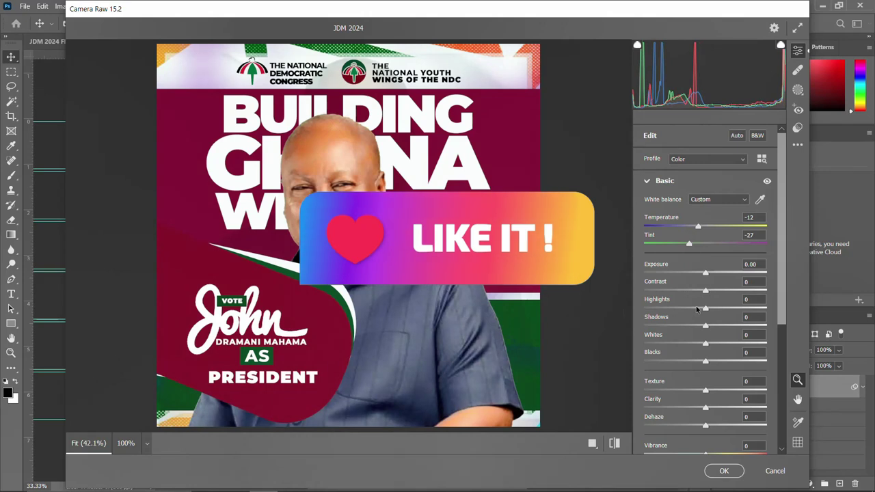
drag(703, 309, 707, 308)
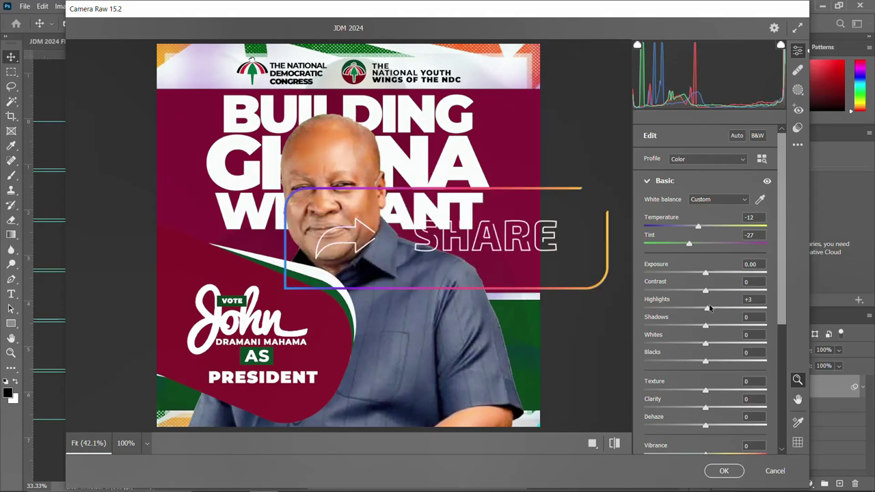
drag(708, 326, 719, 376)
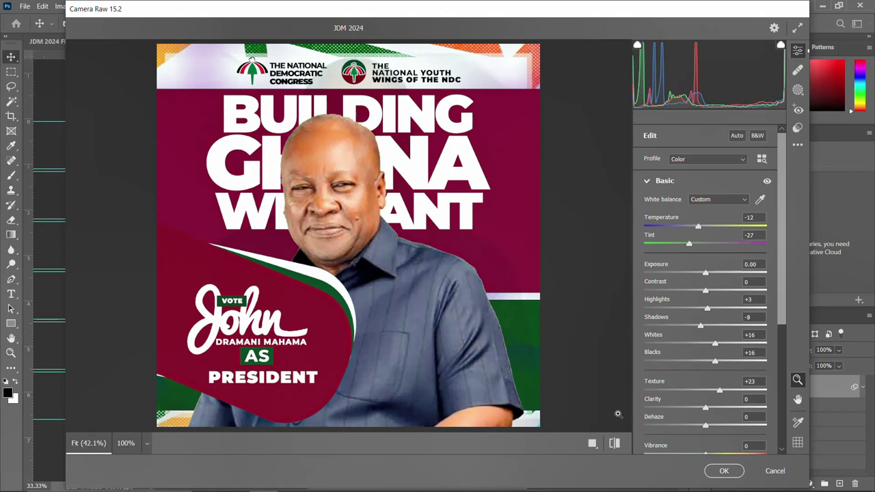
click(615, 443)
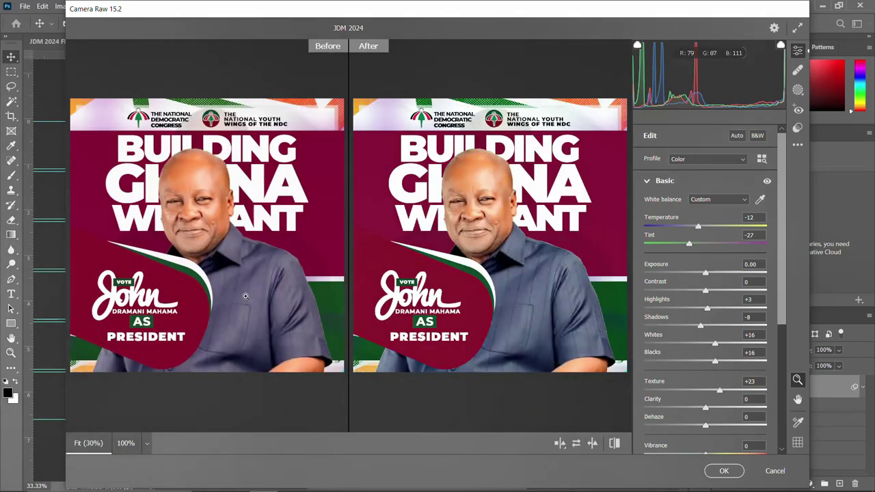
click(724, 470)
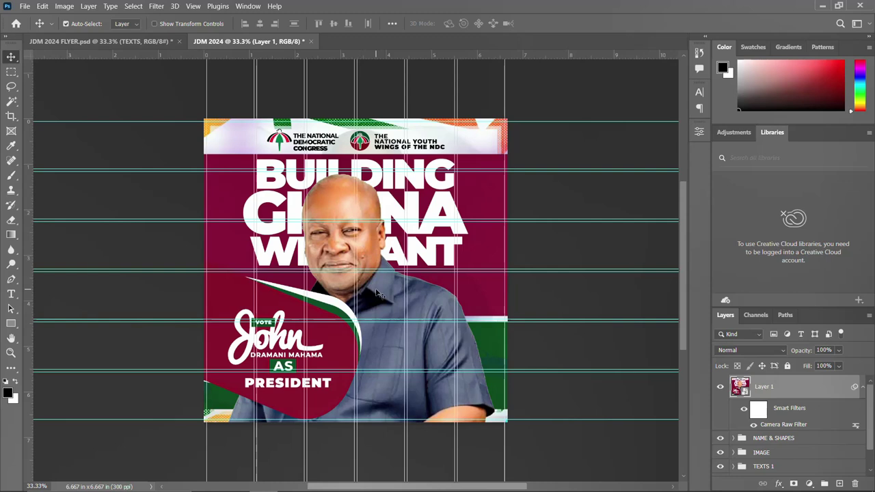
Collapse Layer 1's Smart Filters list in the Layers panel
click(864, 386)
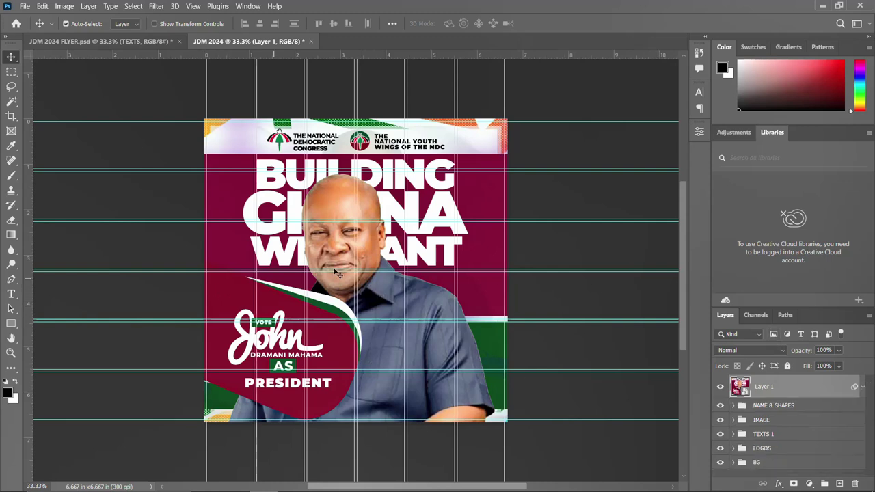
scroll(424, 260, down, 2)
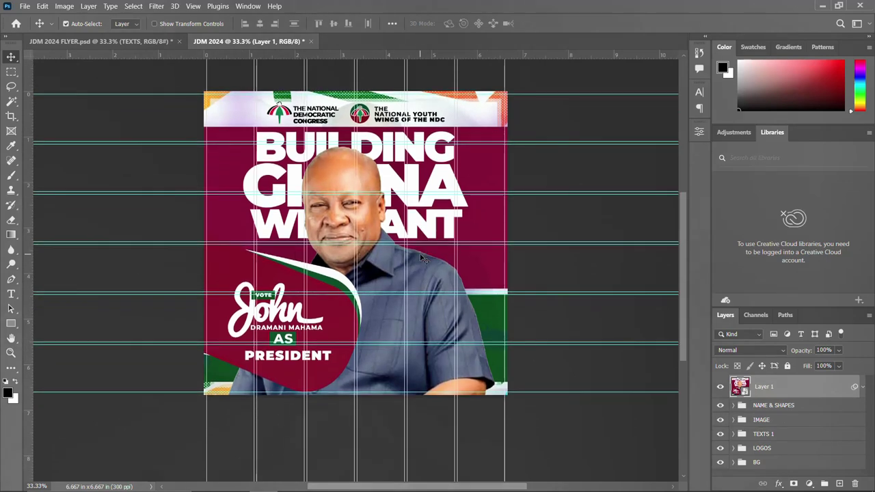